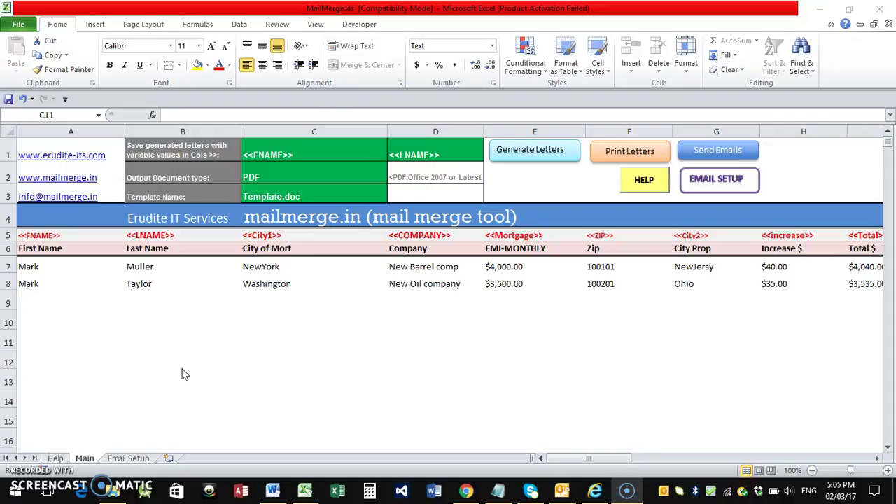
Review the save-name, output-type and template settings in C1, C2, C3 and D1, then bring Template.doc forward
{"action": "left_click", "coordinate": [268, 152]}
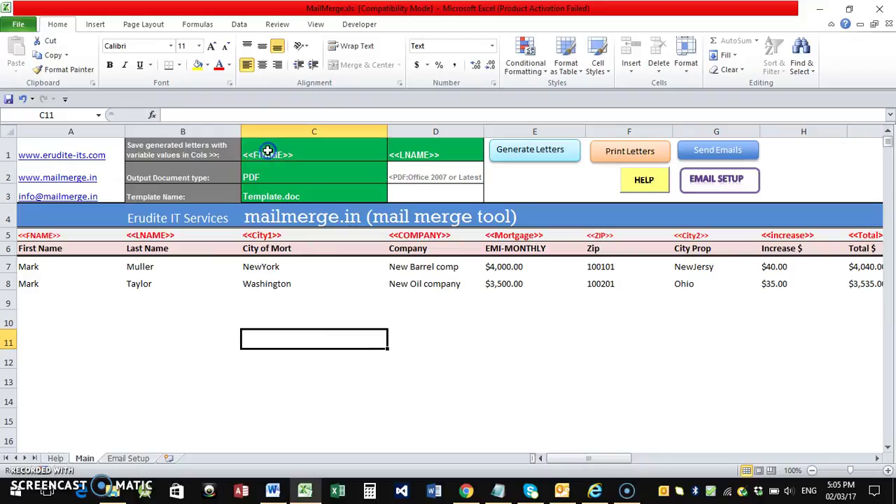
{"action": "left_click", "coordinate": [267, 151]}
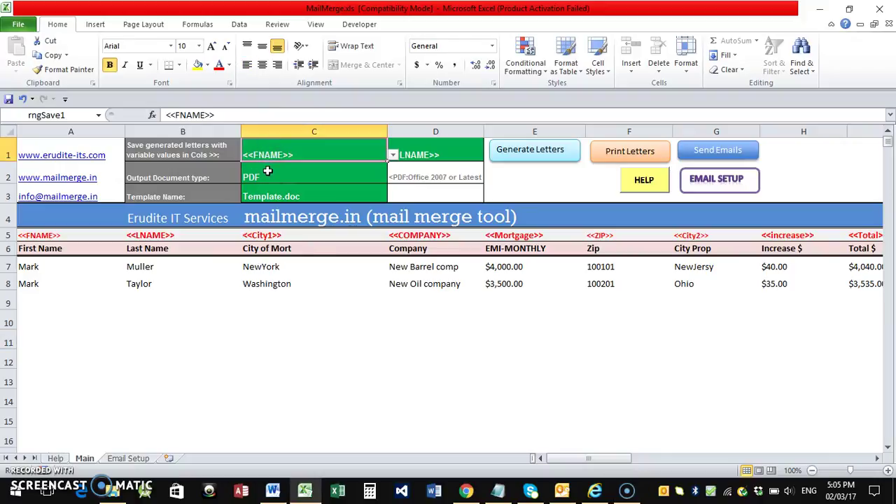
{"action": "left_click", "coordinate": [266, 177]}
{"action": "left_click", "coordinate": [260, 196]}
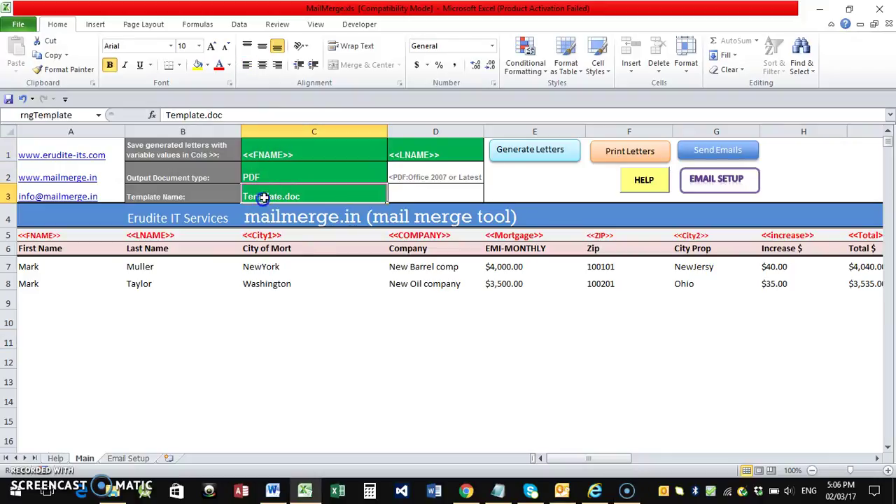
{"action": "left_click", "coordinate": [411, 155]}
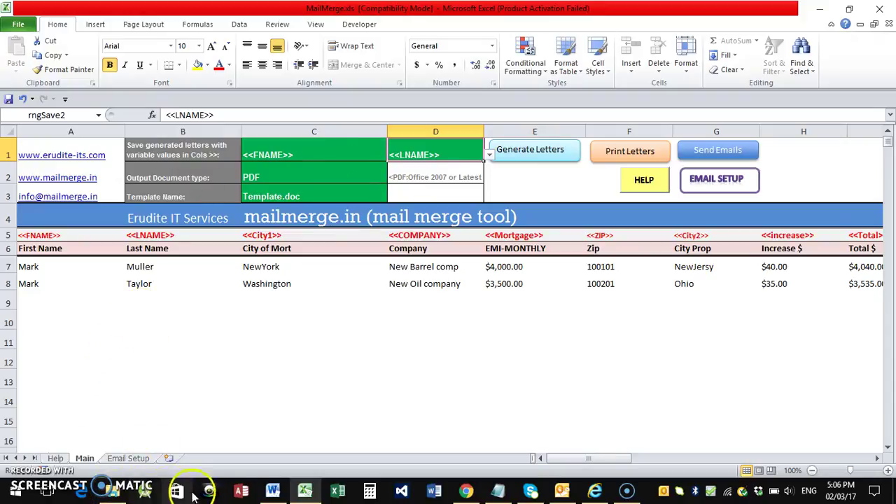
{"action": "left_click", "coordinate": [273, 491]}
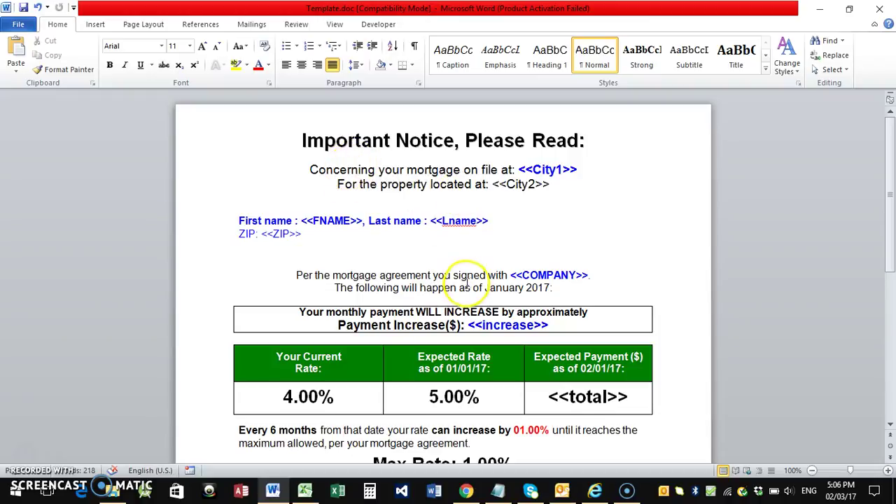
Add a colon after 'located at' on the <<City2>> property line
{"action": "scroll", "coordinate": [466, 283], "scroll_direction": "down", "scroll_amount": 3}
{"action": "scroll", "coordinate": [466, 290], "scroll_direction": "up", "scroll_amount": 3}
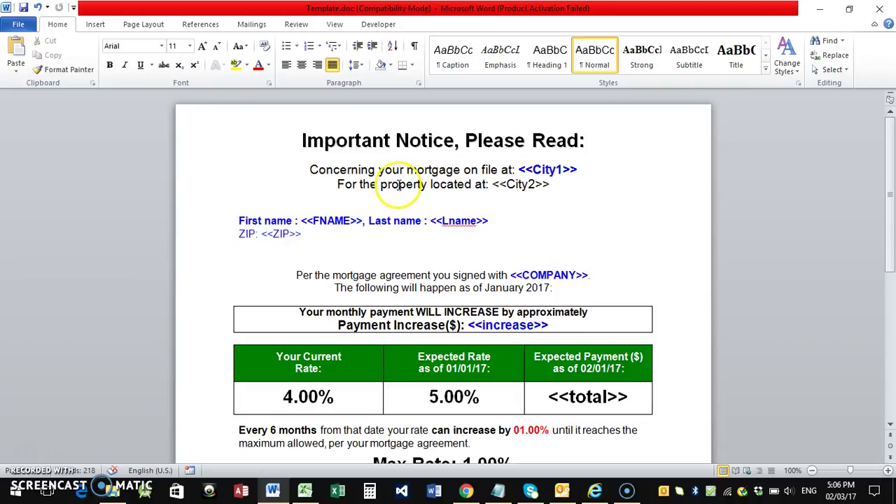
{"action": "type", "text": ":"}
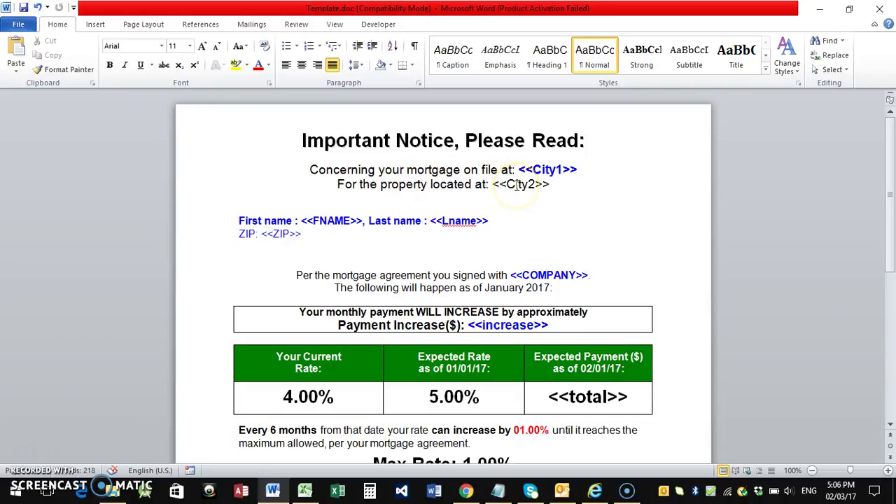
Review the City2, FNAME and ZIP lines and the <<total>> placeholder beside the 4.00% and 5.00% rates
{"action": "left_click", "coordinate": [516, 184]}
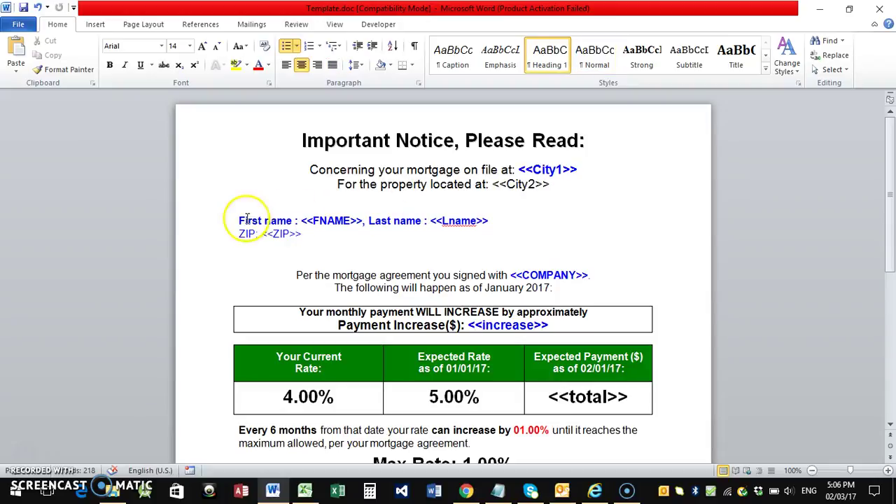
{"action": "left_click", "coordinate": [344, 221]}
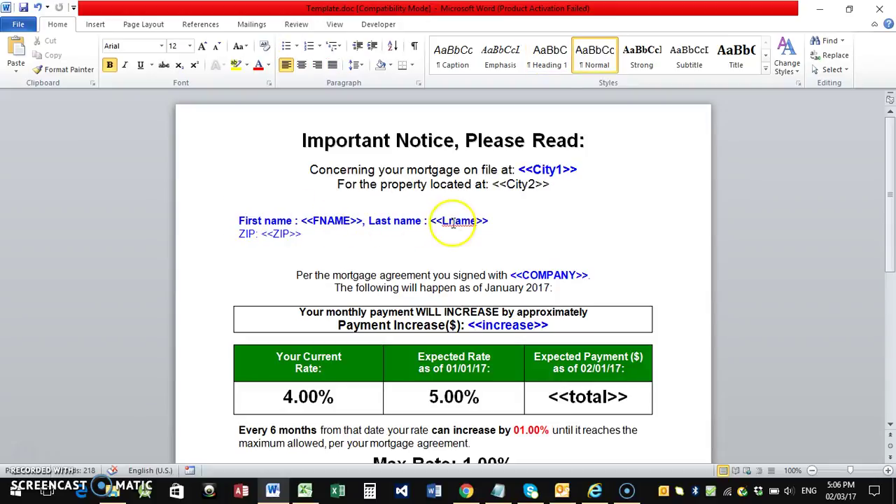
{"action": "left_click", "coordinate": [283, 233]}
{"action": "scroll", "coordinate": [284, 233], "scroll_direction": "down", "scroll_amount": 2}
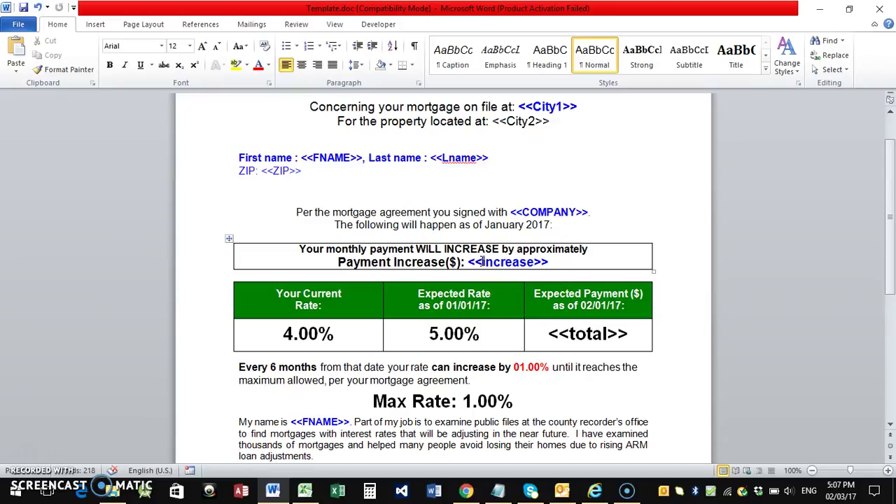
{"action": "left_click", "coordinate": [578, 335]}
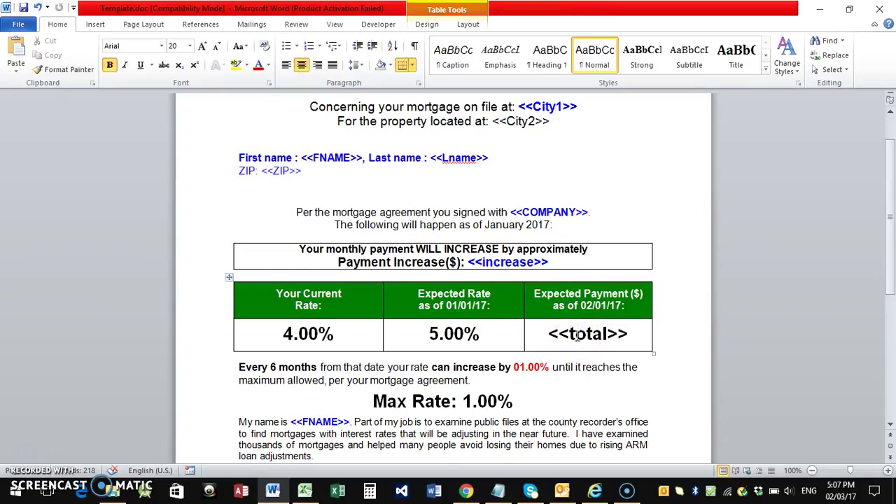
{"action": "scroll", "coordinate": [577, 335], "scroll_direction": "up", "scroll_amount": 2}
{"action": "scroll", "coordinate": [578, 337], "scroll_direction": "down", "scroll_amount": 5}
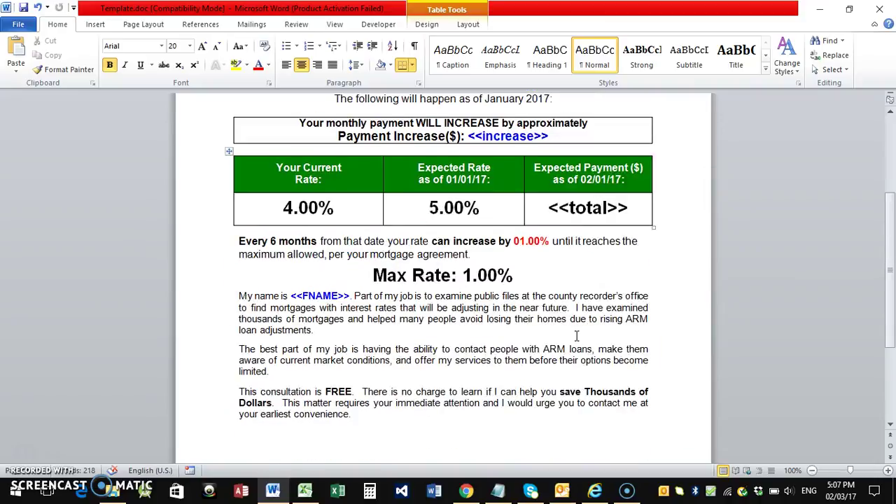
{"action": "scroll", "coordinate": [577, 337], "scroll_direction": "up", "scroll_amount": 5}
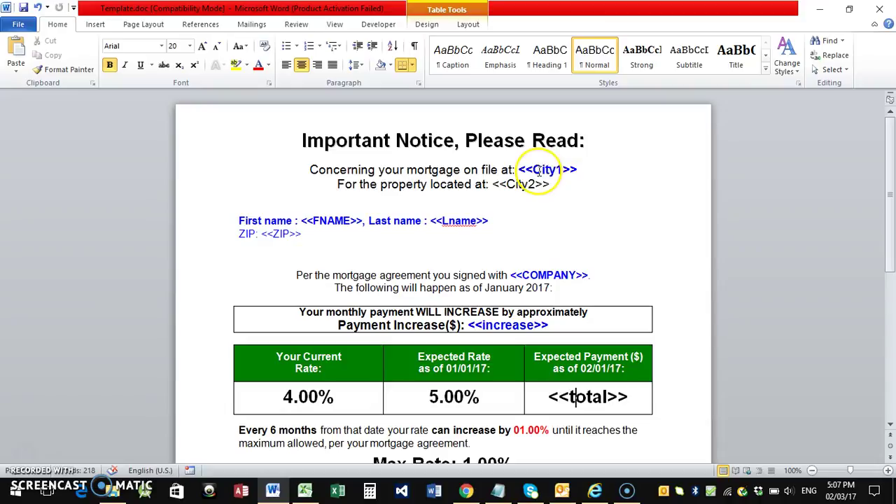
{"action": "left_click", "coordinate": [316, 490]}
{"action": "left_click", "coordinate": [71, 236]}
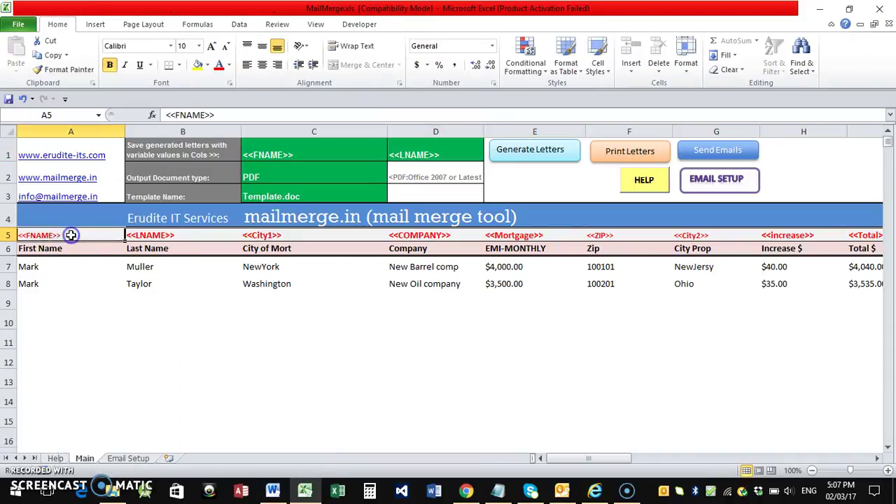
{"action": "left_click", "coordinate": [29, 267]}
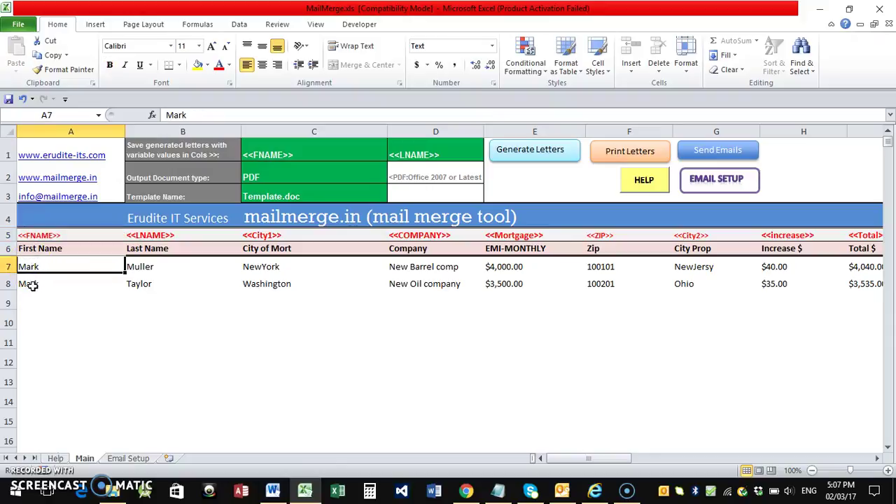
{"action": "left_click", "coordinate": [32, 285]}
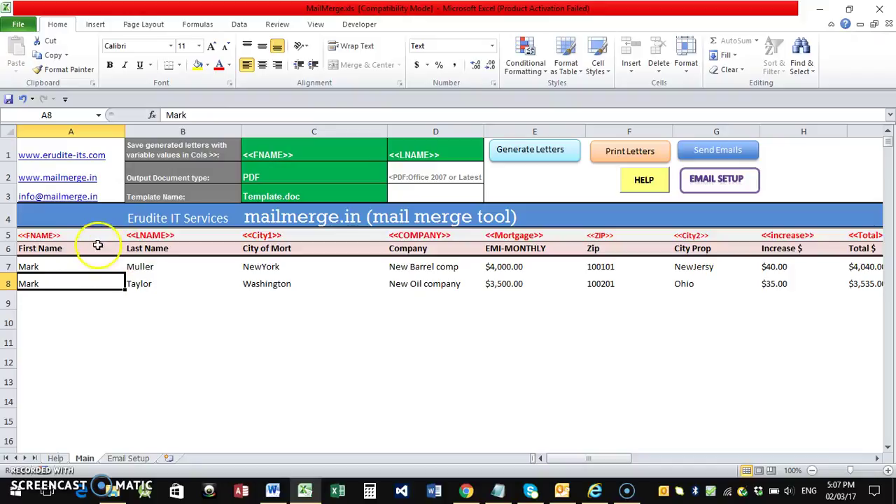
{"action": "left_click", "coordinate": [38, 249]}
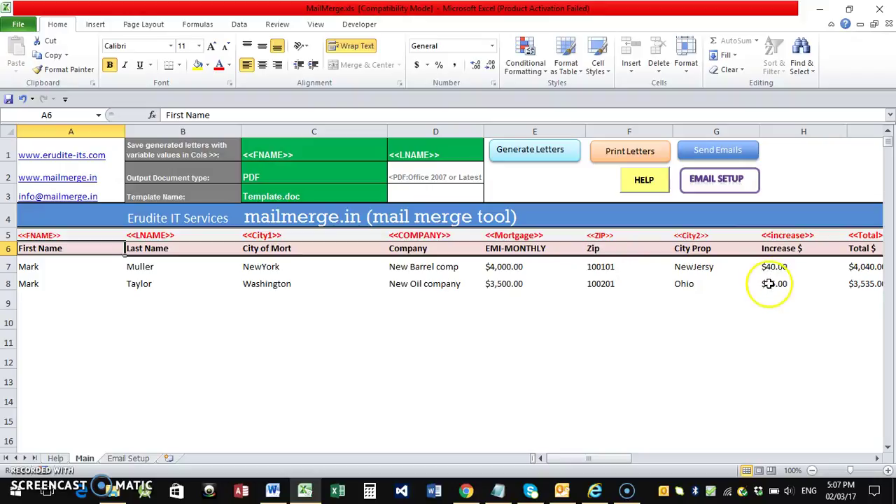
{"action": "left_click", "coordinate": [877, 464]}
{"action": "left_click", "coordinate": [877, 464]}
{"action": "left_click", "coordinate": [738, 250]}
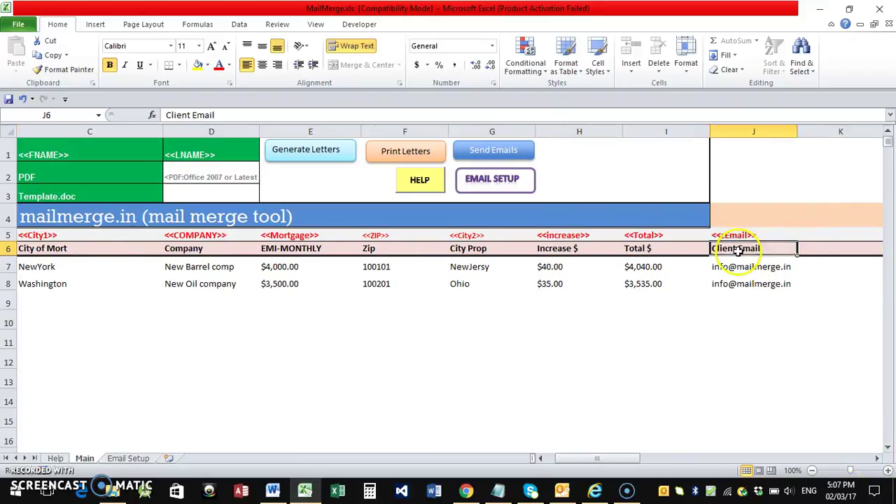
{"action": "left_click_drag", "start_coordinate": [616, 458], "coordinate": [589, 458]}
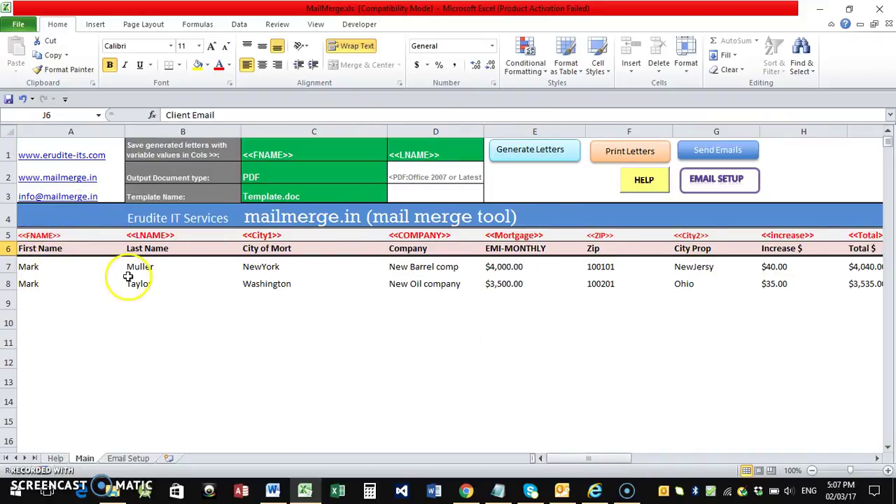
{"action": "left_click", "coordinate": [43, 235]}
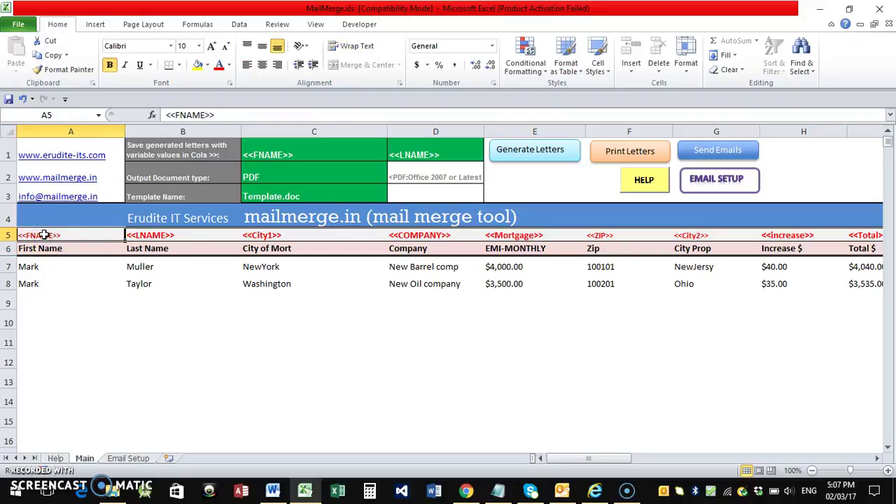
{"action": "left_click", "coordinate": [148, 236]}
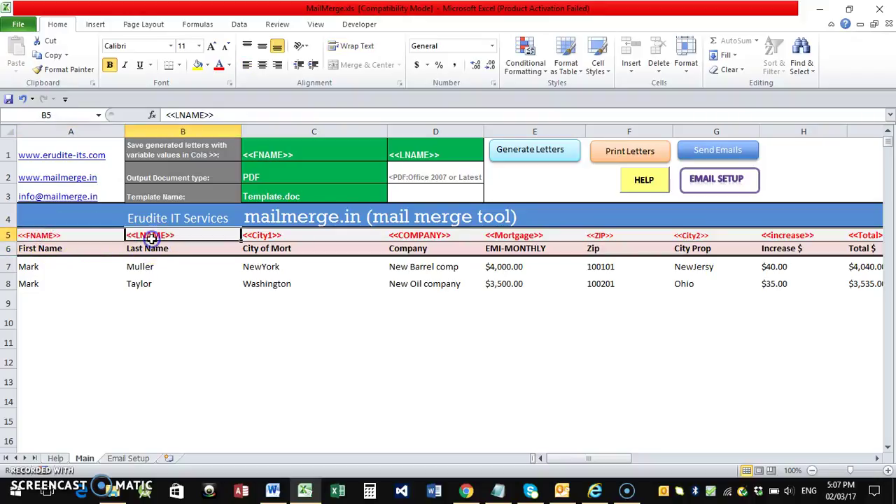
{"action": "left_click", "coordinate": [51, 237]}
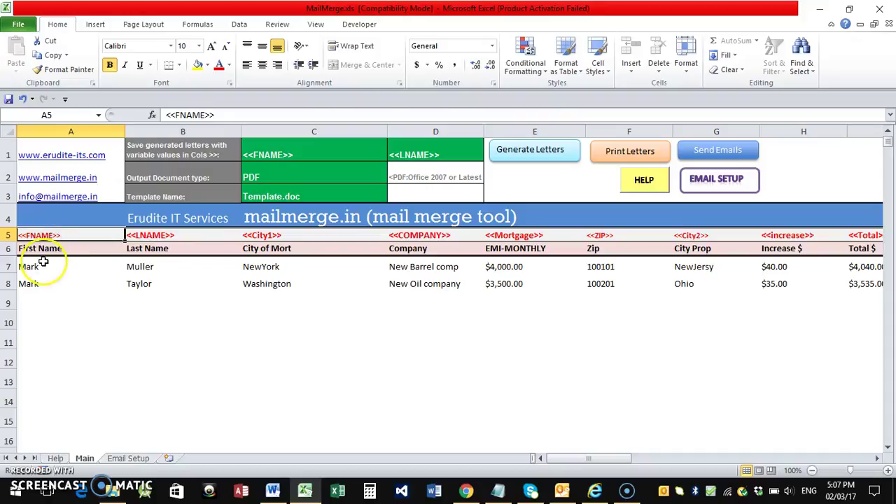
{"action": "left_click", "coordinate": [40, 243]}
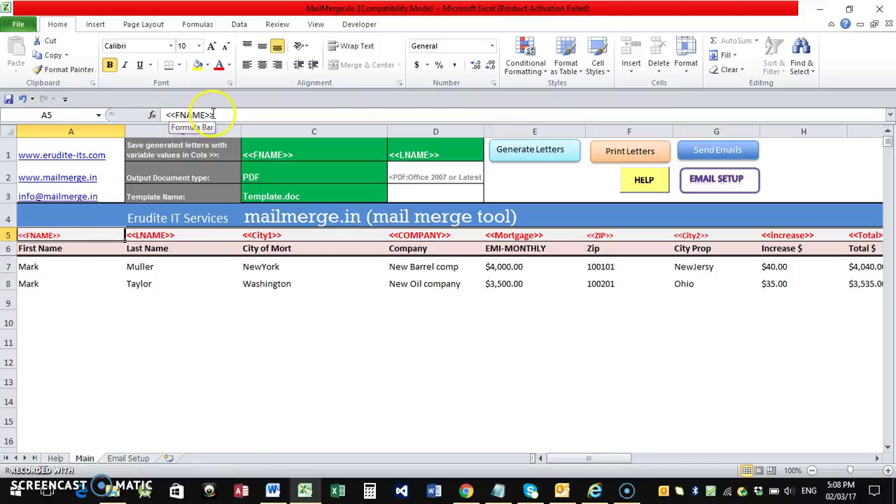
Mark the <<FNAME>>, Lname and City1 placeholders in the letter and compare them with Excel cells C5 and G5
{"action": "left_click", "coordinate": [273, 491]}
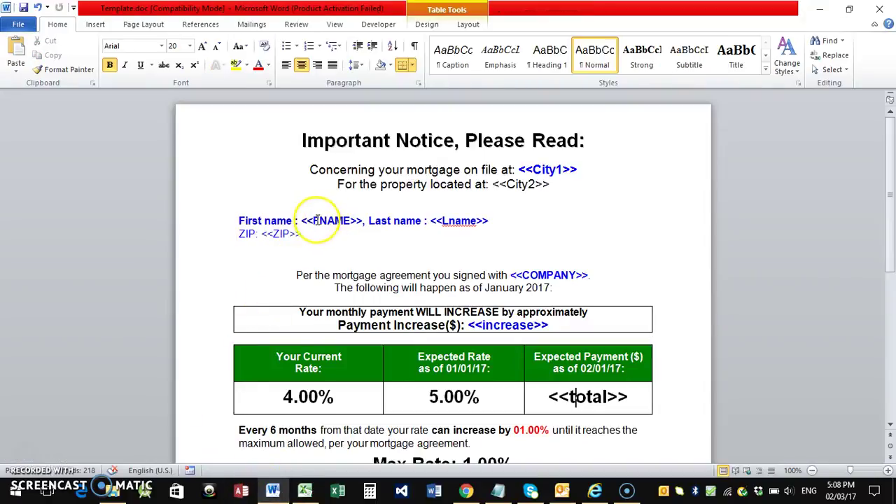
{"action": "left_click_drag", "start_coordinate": [302, 221], "coordinate": [368, 220]}
{"action": "left_click_drag", "start_coordinate": [442, 221], "coordinate": [477, 221]}
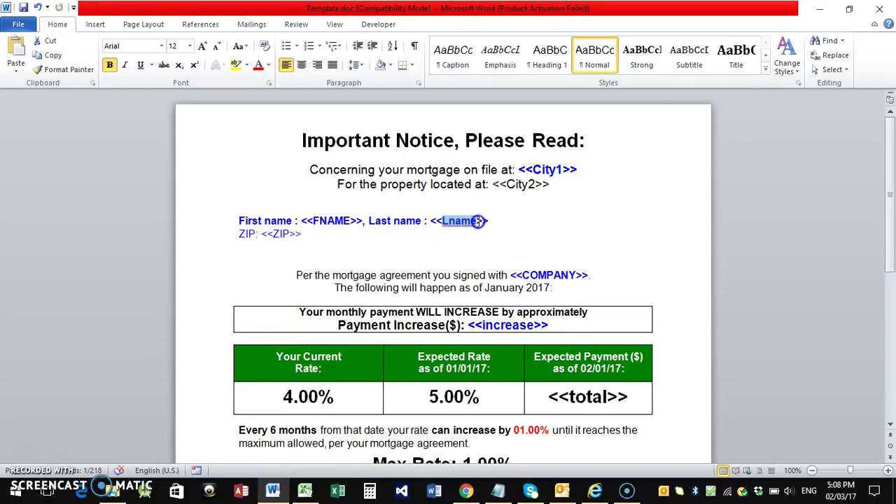
{"action": "left_click_drag", "start_coordinate": [534, 169], "coordinate": [560, 169]}
{"action": "left_click", "coordinate": [305, 493]}
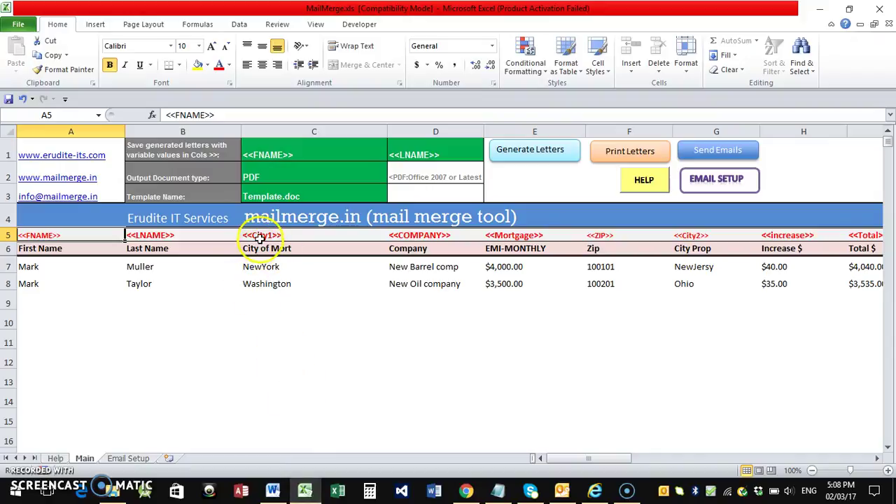
{"action": "left_click", "coordinate": [252, 235]}
{"action": "left_click", "coordinate": [680, 236]}
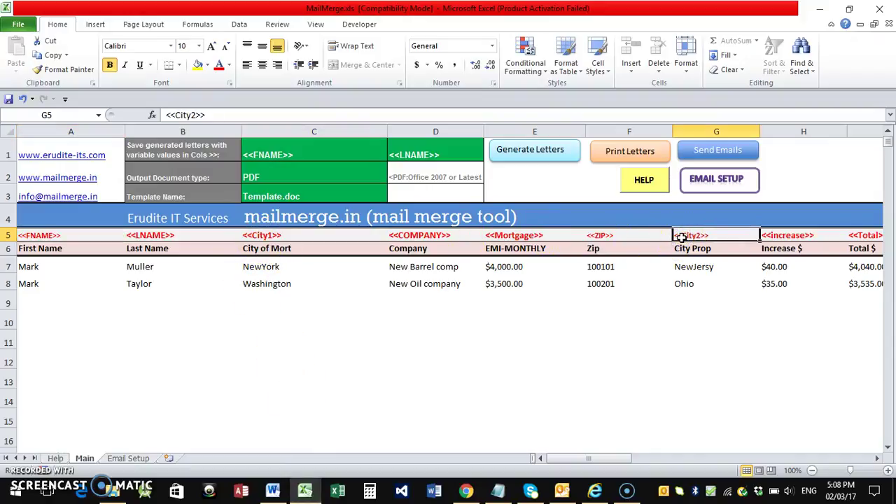
Check the letter's <<City2>> placeholder against G5, then close Template.doc
{"action": "left_click", "coordinate": [275, 492]}
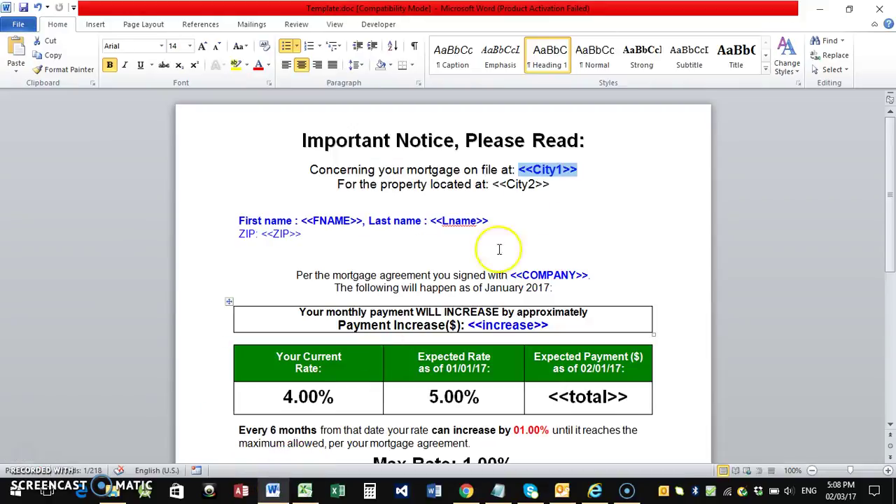
{"action": "left_click_drag", "start_coordinate": [496, 183], "coordinate": [544, 187]}
{"action": "left_click", "coordinate": [525, 196]}
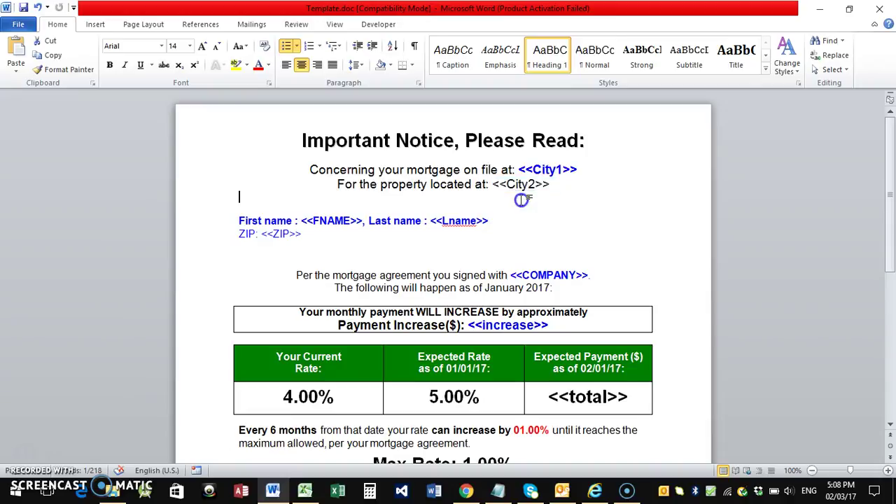
{"action": "left_click", "coordinate": [881, 10]}
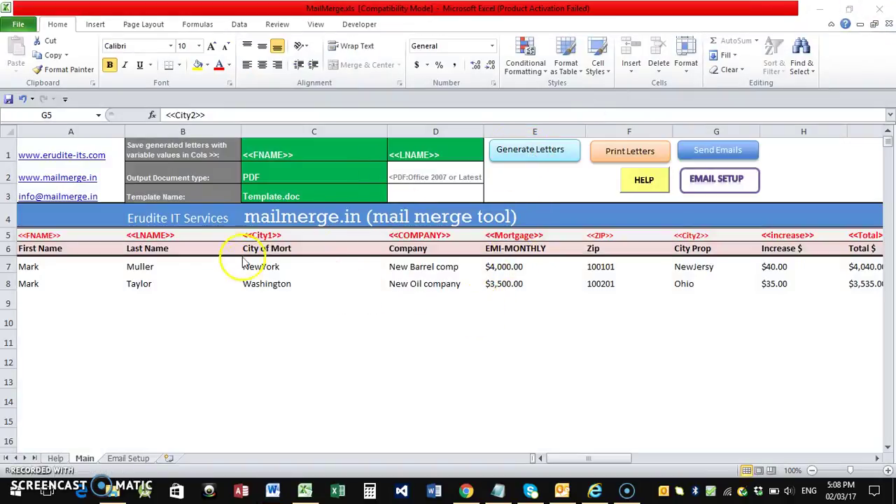
Point out MailMerge.xls and Template.doc in the Demo folder, then check template name cell C3
{"action": "left_click", "coordinate": [112, 490]}
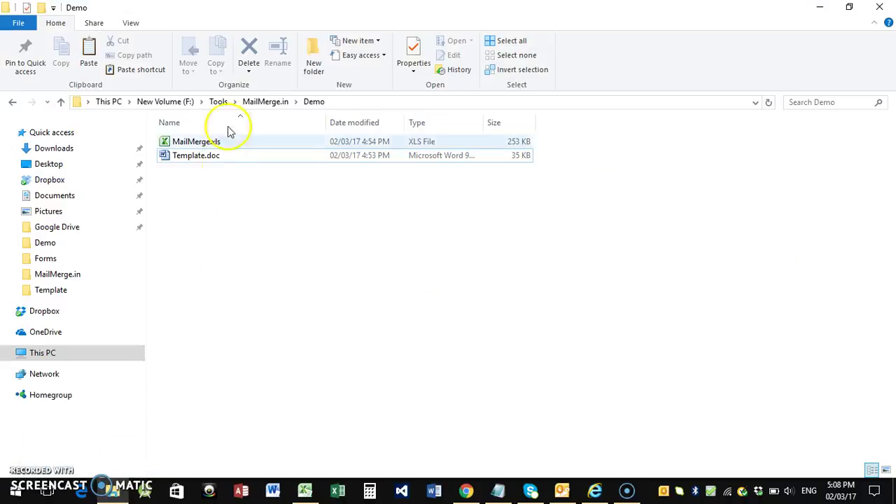
{"action": "left_click", "coordinate": [199, 147]}
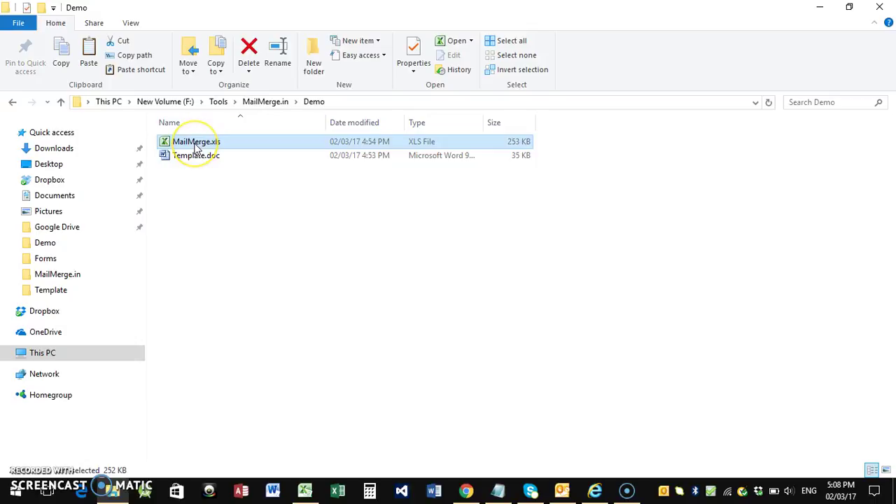
{"action": "left_click", "coordinate": [196, 159], "text": "shift"}
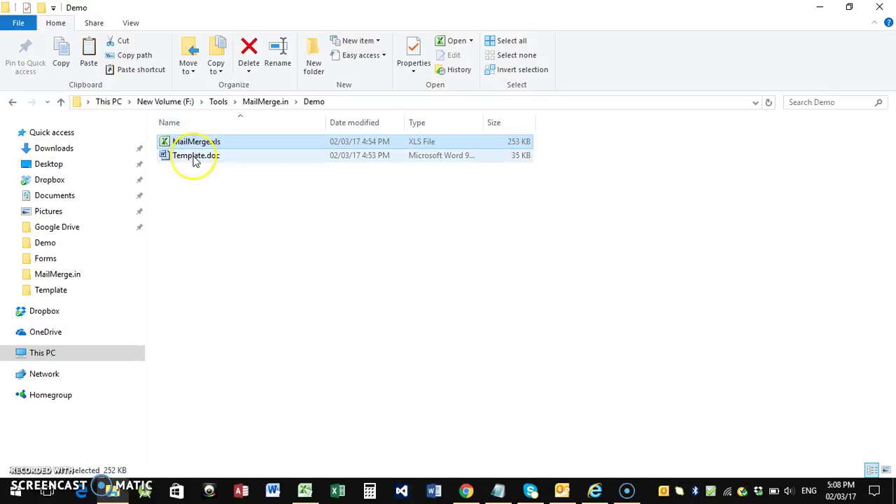
{"action": "left_click", "coordinate": [195, 158]}
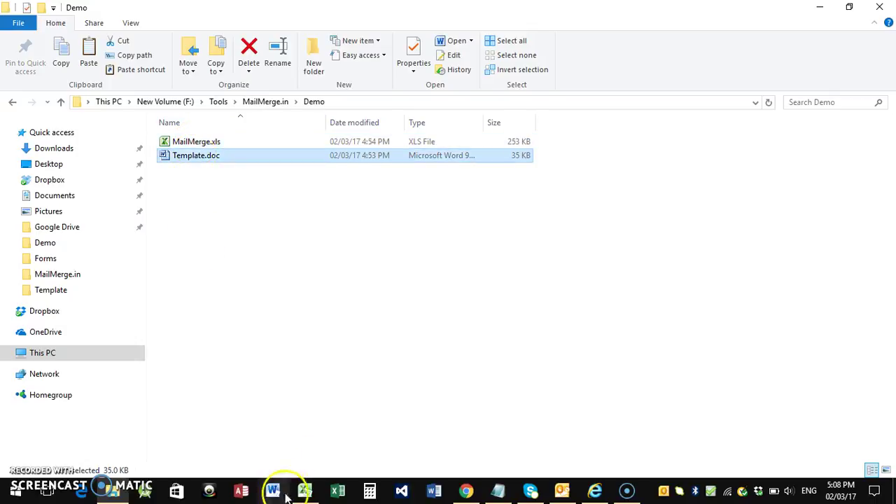
{"action": "left_click", "coordinate": [313, 496]}
{"action": "left_click", "coordinate": [278, 197]}
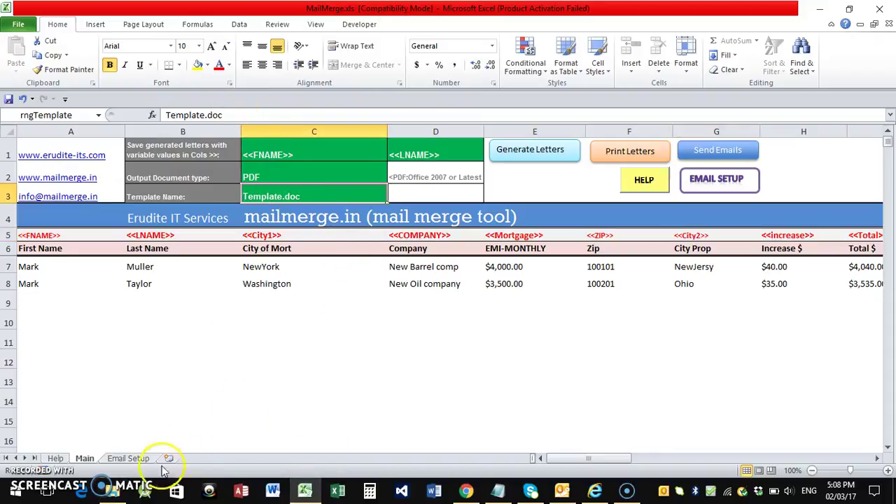
Reselect MailMerge.xls and Template.doc in Demo, then return to the MailMerge workbook
{"action": "left_click", "coordinate": [112, 491]}
{"action": "left_click", "coordinate": [205, 145], "text": "ctrl"}
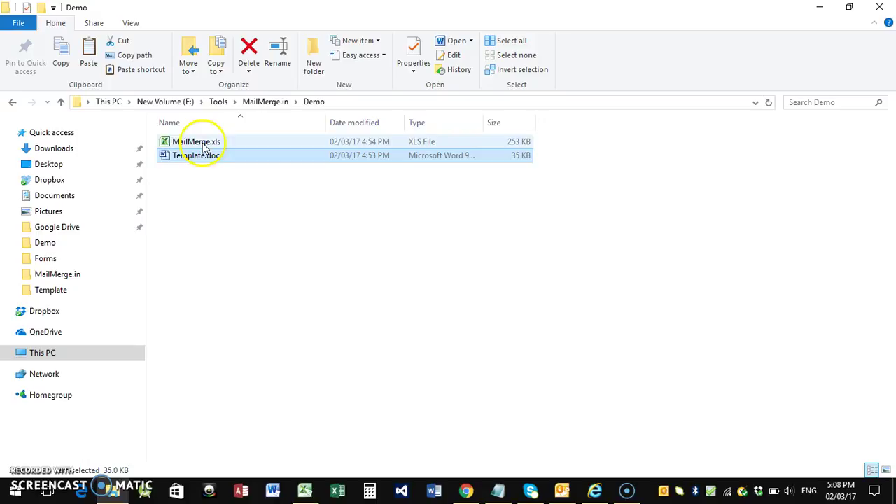
{"action": "left_click", "coordinate": [200, 157]}
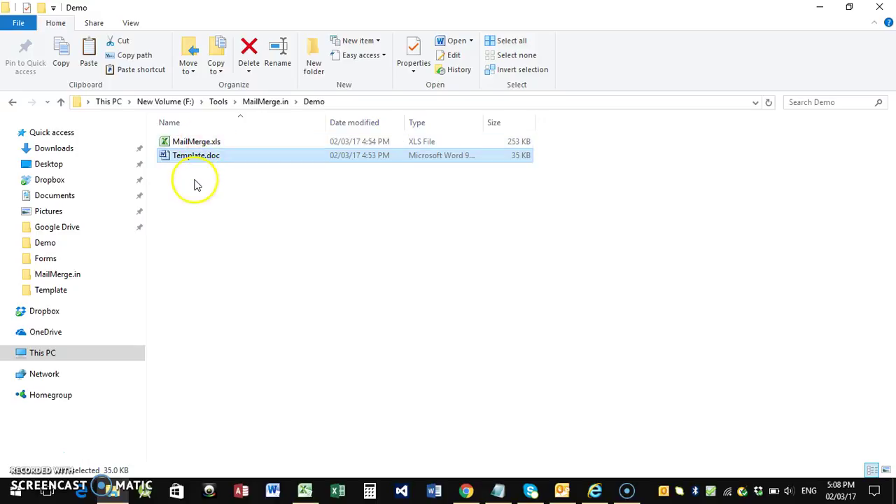
{"action": "left_click", "coordinate": [200, 144]}
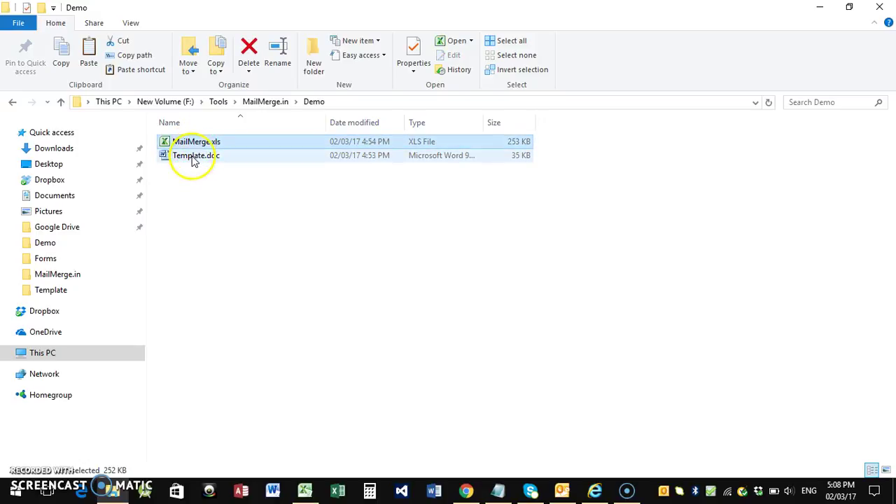
{"action": "left_click", "coordinate": [195, 158]}
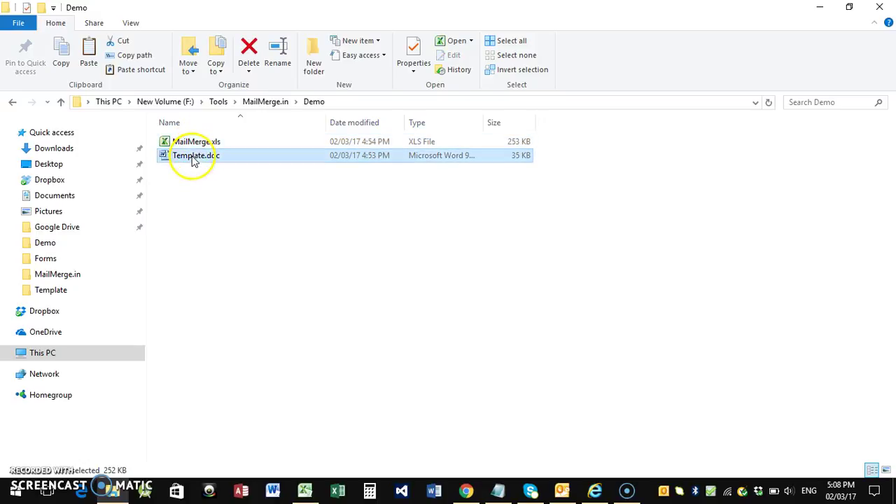
{"action": "left_click", "coordinate": [307, 493]}
{"action": "left_click", "coordinate": [285, 150]}
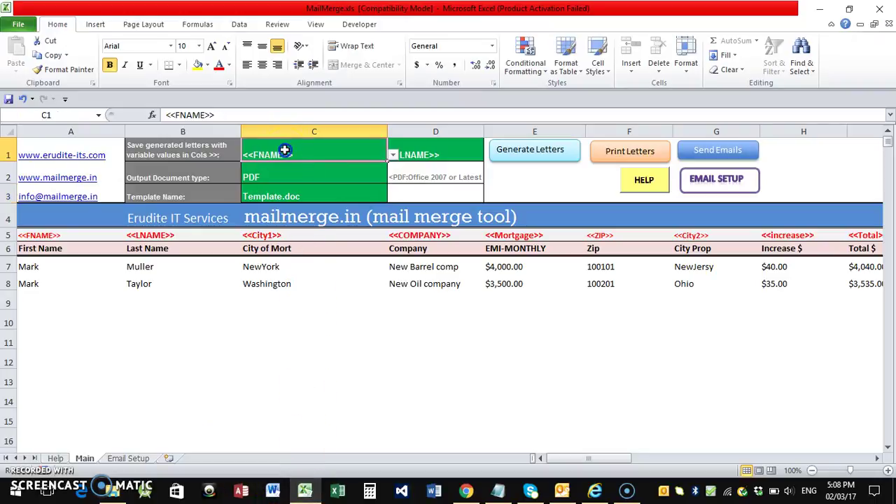
{"action": "left_click", "coordinate": [305, 174]}
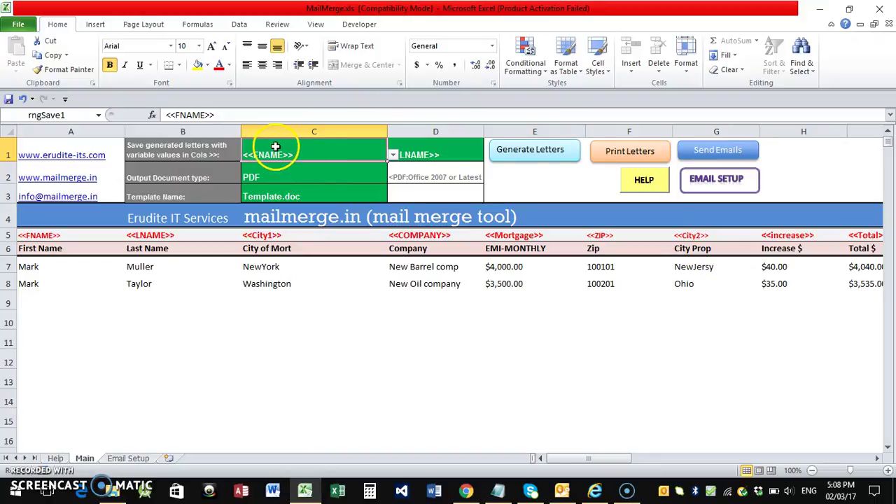
{"action": "left_click", "coordinate": [393, 155]}
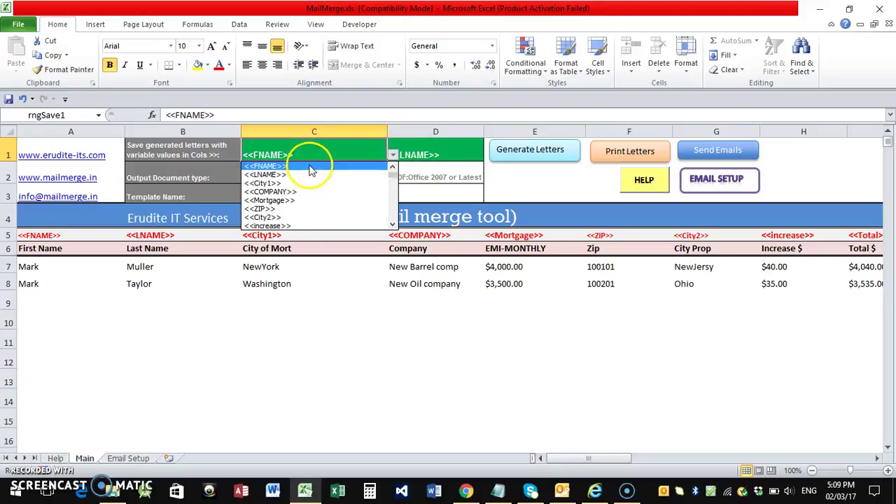
{"action": "key", "text": "Escape"}
{"action": "left_click", "coordinate": [75, 235]}
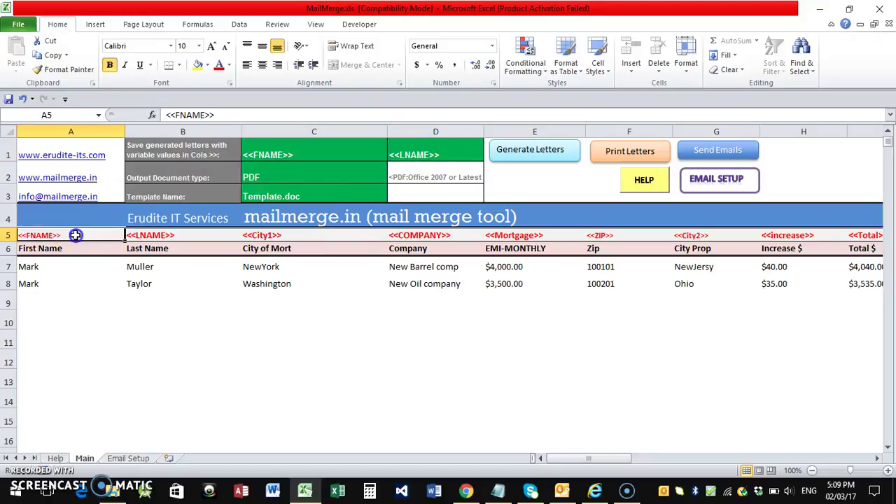
{"action": "left_click", "coordinate": [37, 267]}
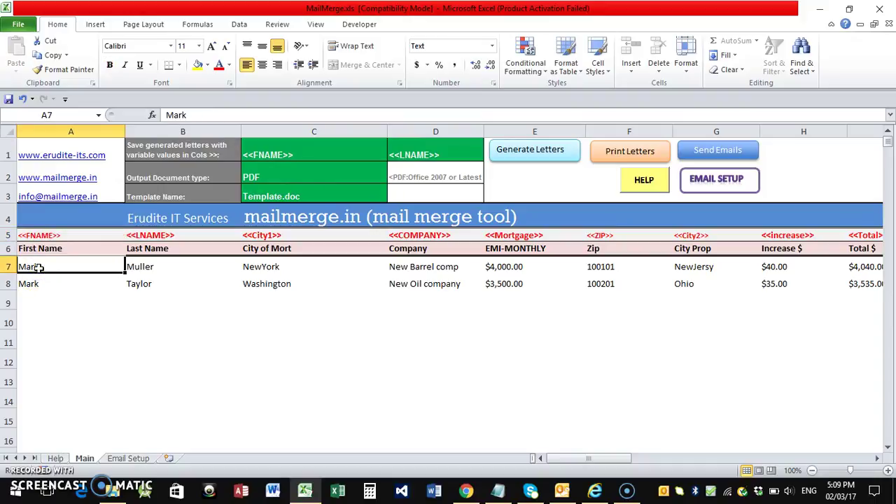
{"action": "left_click", "coordinate": [413, 154]}
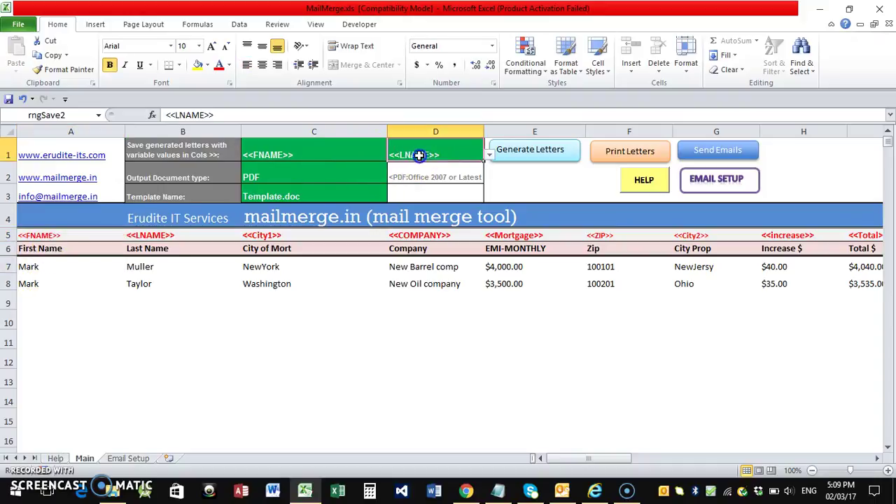
{"action": "left_click", "coordinate": [489, 157]}
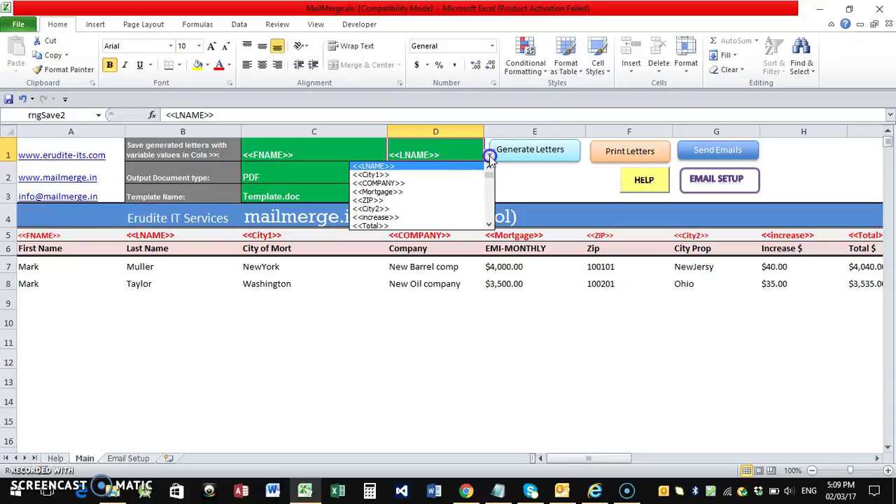
{"action": "left_click", "coordinate": [490, 158]}
{"action": "left_click", "coordinate": [267, 177]}
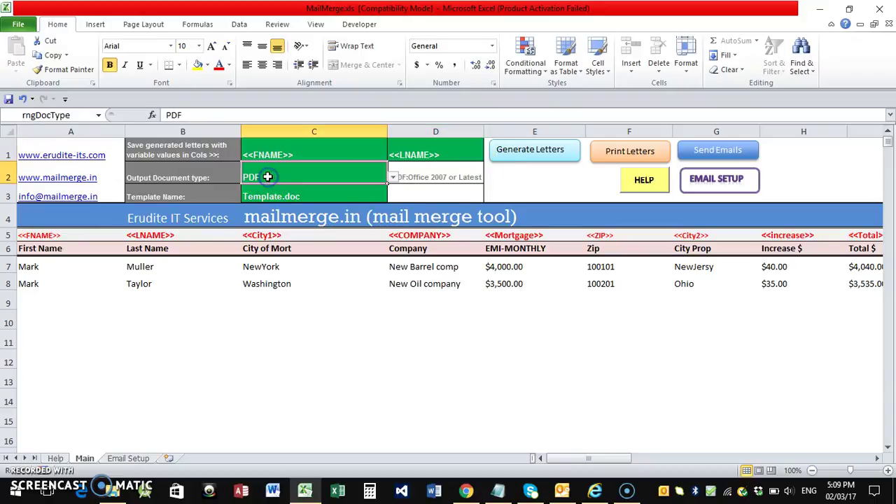
Set C2's output type to Word and generate letters into a new Letters2017_Feb_03_17_9_44 folder
{"action": "left_click", "coordinate": [394, 180]}
{"action": "left_click", "coordinate": [305, 187]}
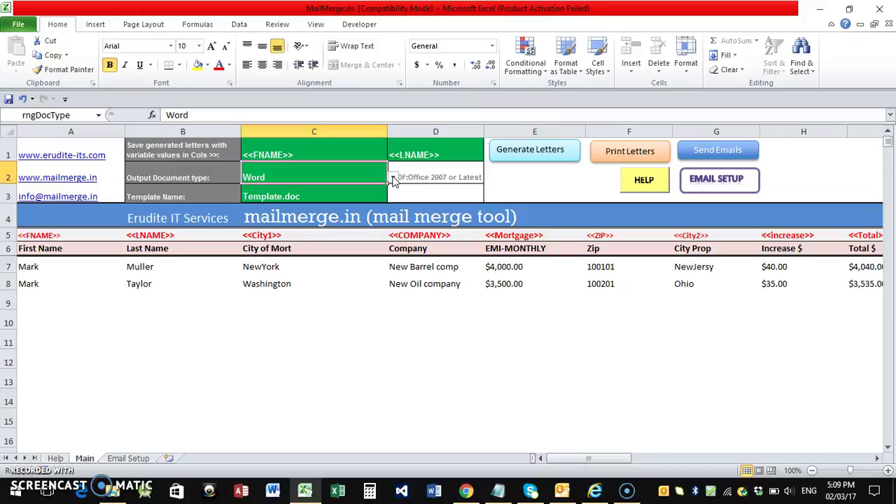
{"action": "left_click", "coordinate": [320, 194]}
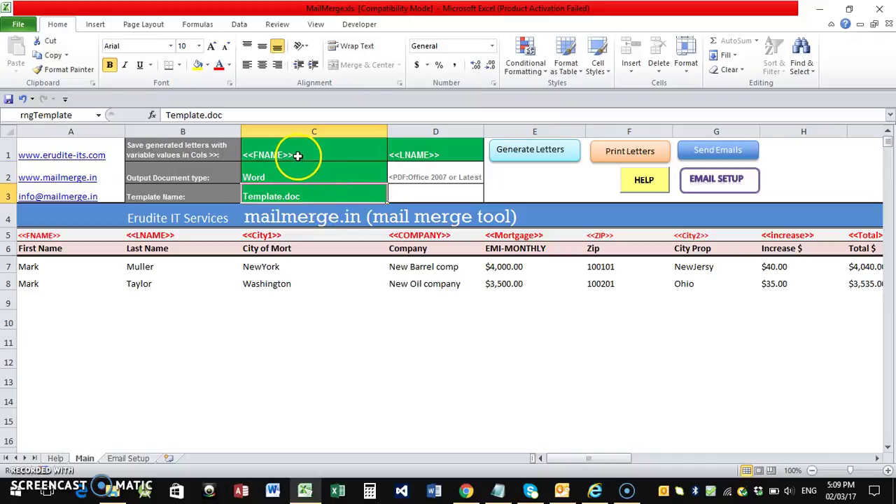
{"action": "left_click", "coordinate": [519, 156]}
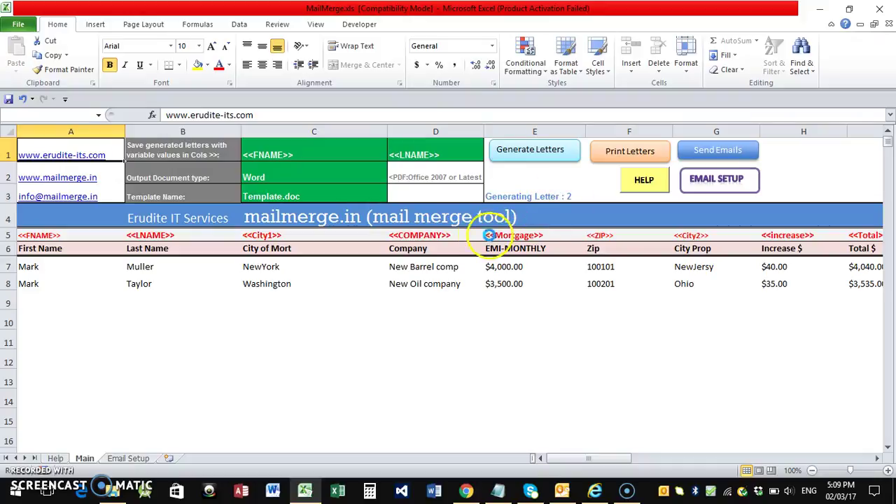
{"action": "left_click", "coordinate": [459, 292]}
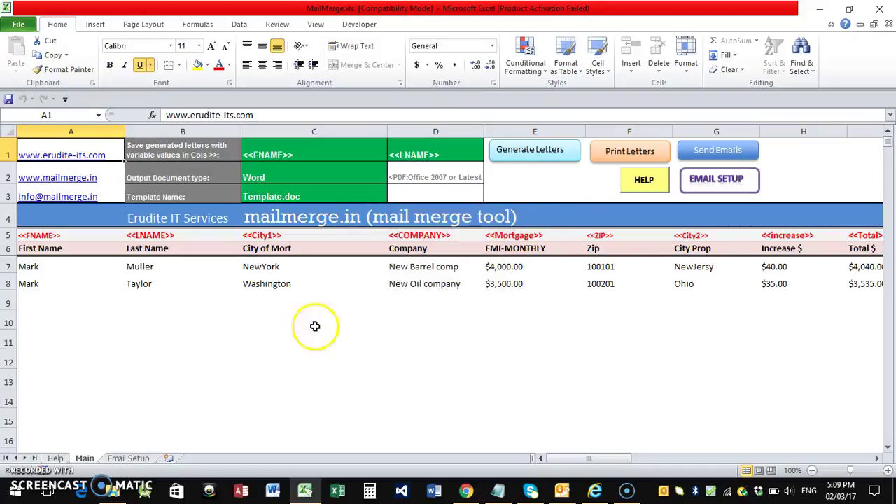
{"action": "left_click", "coordinate": [112, 490]}
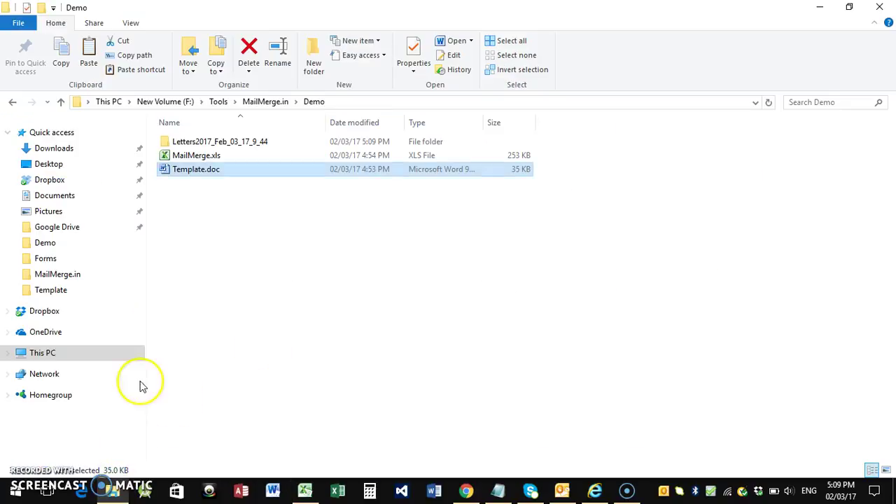
Open the Letters2017_Feb_03_17_9_44 folder to reveal the two generated .doc letters, then check cell C2
{"action": "left_click", "coordinate": [195, 145]}
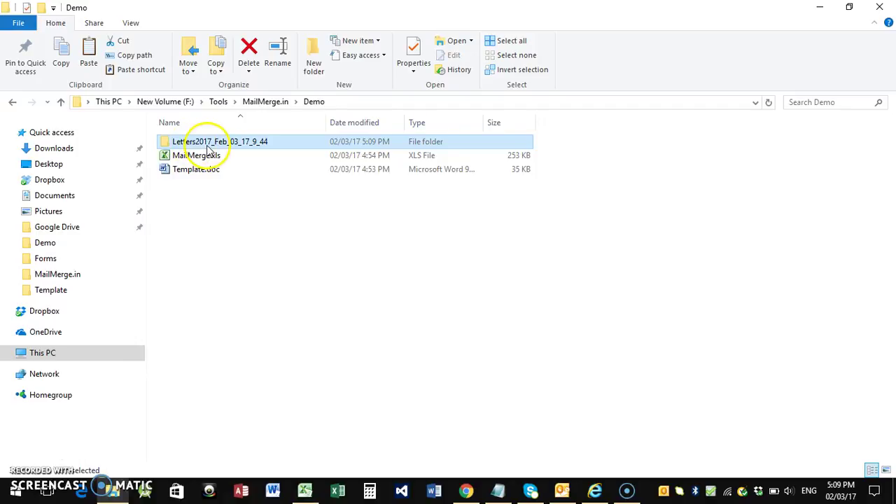
{"action": "mouse_move", "coordinate": [226, 148]}
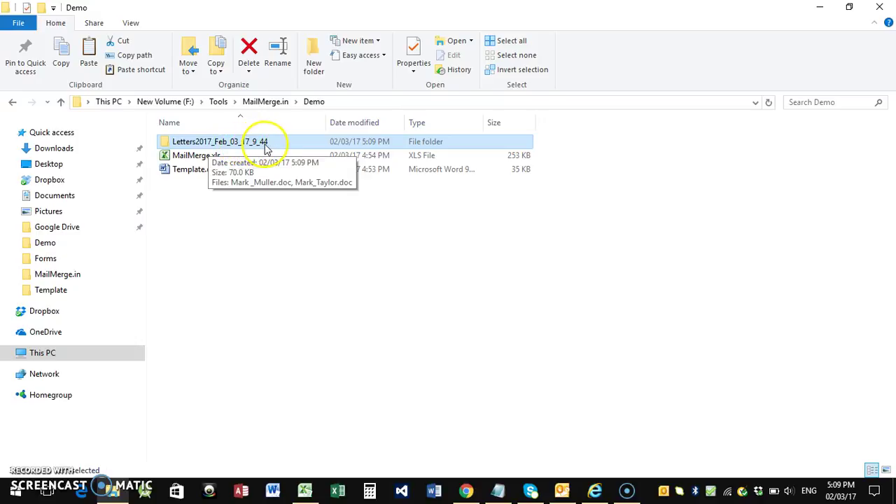
{"action": "double_click", "coordinate": [209, 145]}
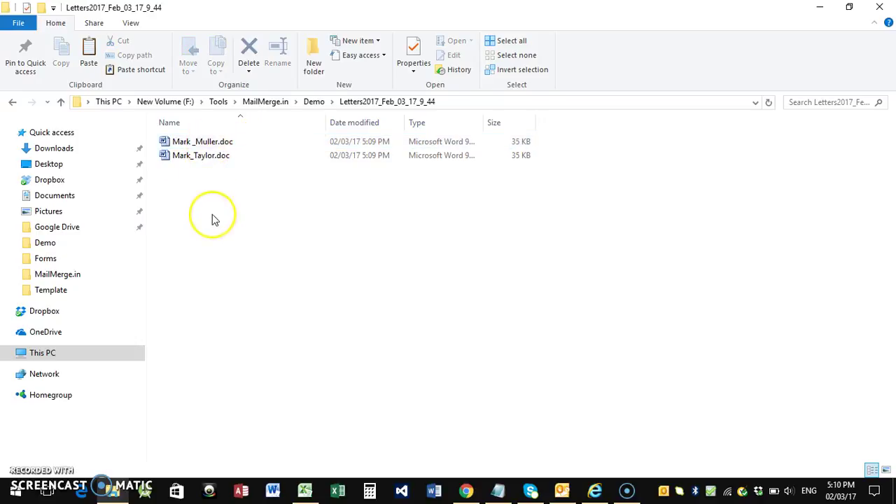
{"action": "left_click", "coordinate": [305, 492]}
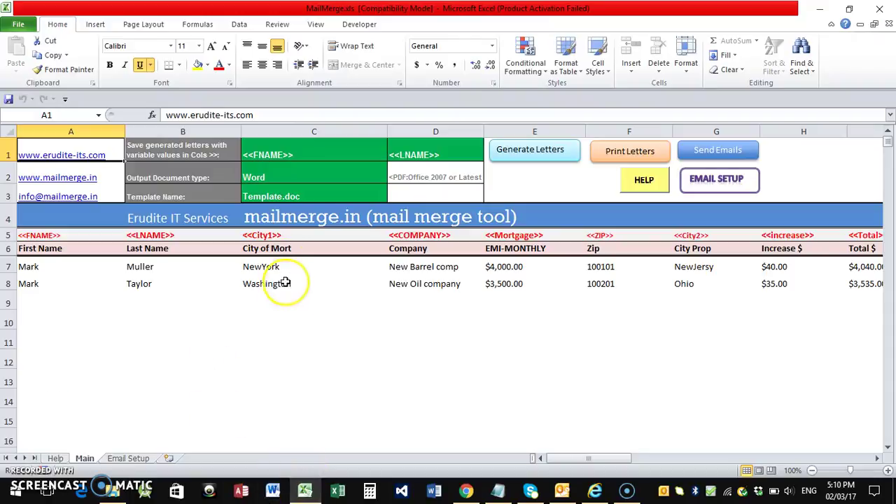
{"action": "left_click", "coordinate": [281, 177]}
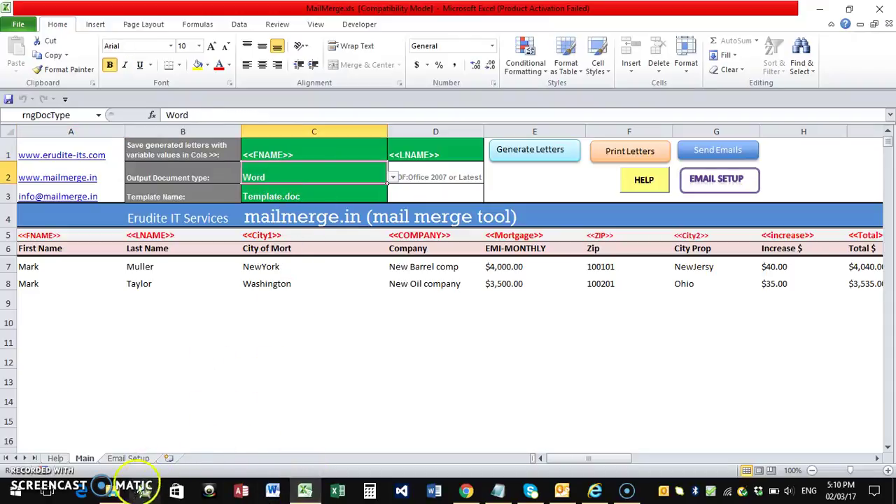
{"action": "left_click", "coordinate": [112, 490]}
Open the first generated letter and compare its recipient name with cells A7 and B7
{"action": "double_click", "coordinate": [217, 143]}
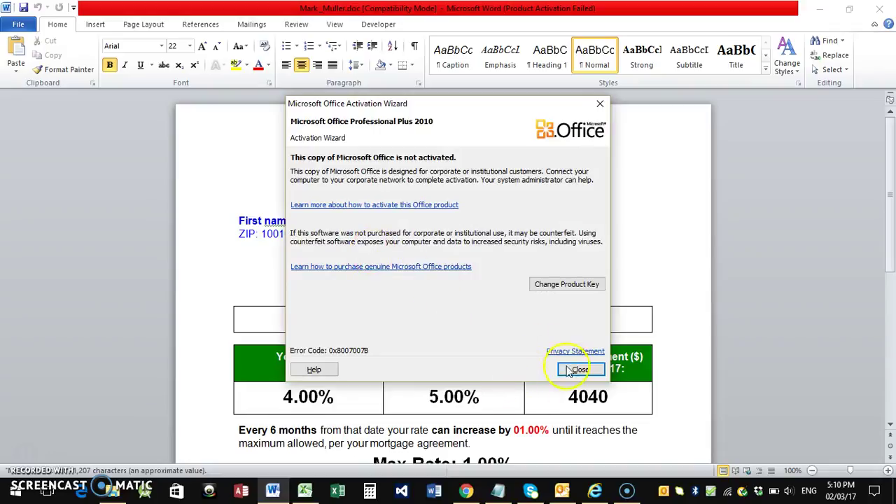
{"action": "left_click", "coordinate": [576, 370]}
{"action": "left_click", "coordinate": [404, 221]}
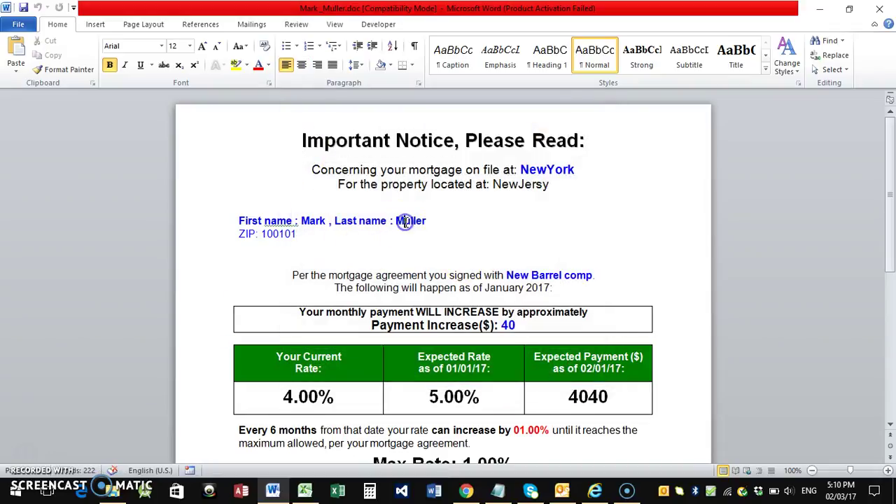
{"action": "key", "text": "alt+Tab"}
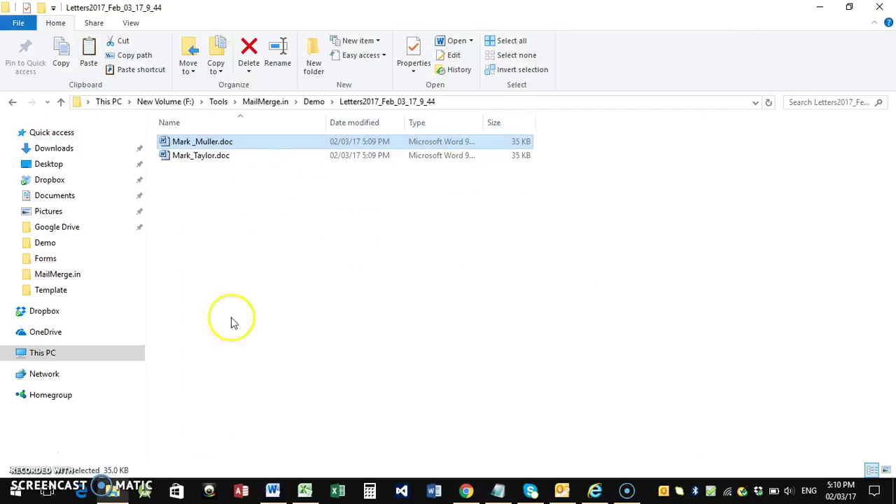
{"action": "left_click", "coordinate": [305, 487]}
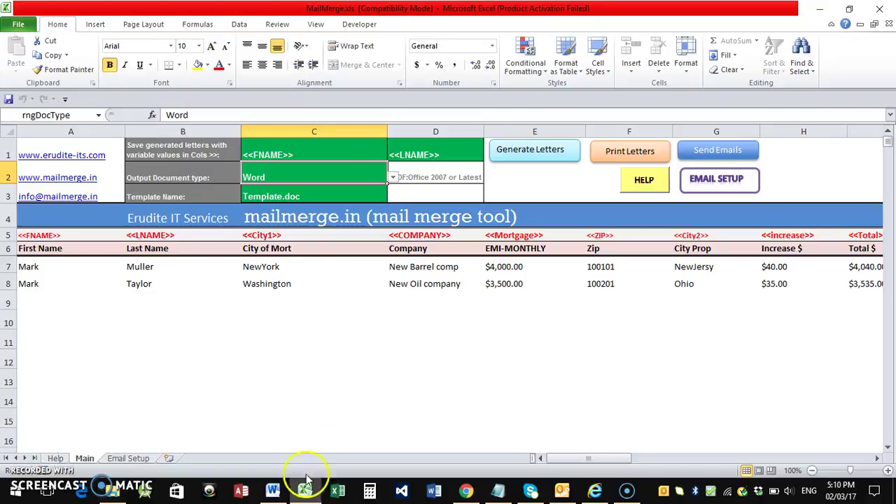
{"action": "left_click", "coordinate": [60, 268]}
{"action": "left_click", "coordinate": [145, 265]}
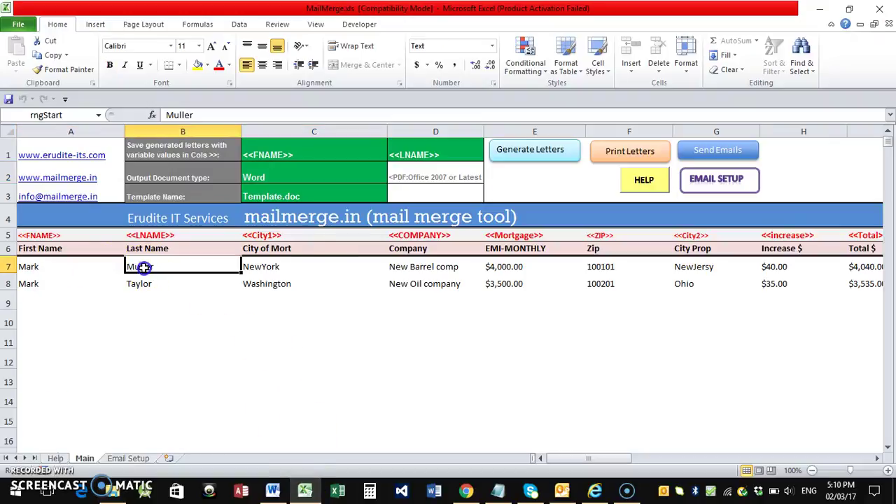
Match the second generated letter file against the second recipient row, cells A8 and B8
{"action": "left_click", "coordinate": [112, 490]}
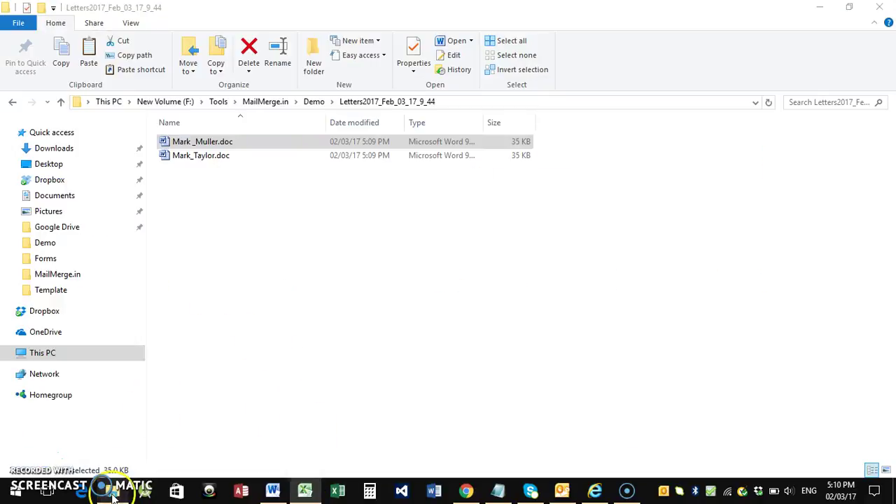
{"action": "left_click", "coordinate": [198, 157]}
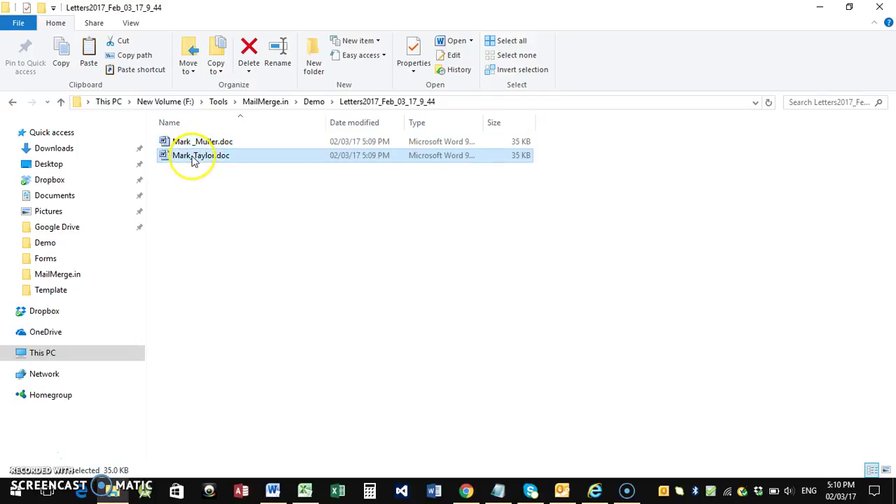
{"action": "left_click", "coordinate": [306, 489]}
{"action": "left_click", "coordinate": [42, 282]}
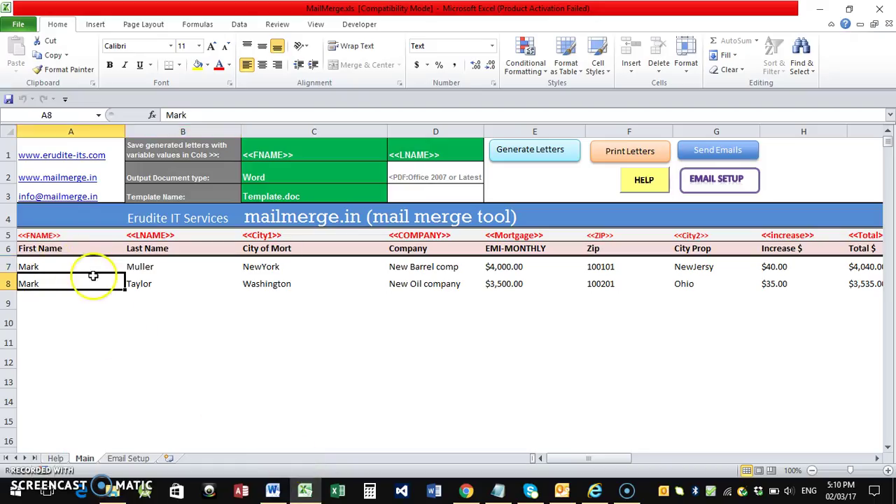
{"action": "left_click", "coordinate": [143, 286]}
Inspect the letter's payment increase of 40 and expected payment of 4040, then close it
{"action": "left_click", "coordinate": [273, 491]}
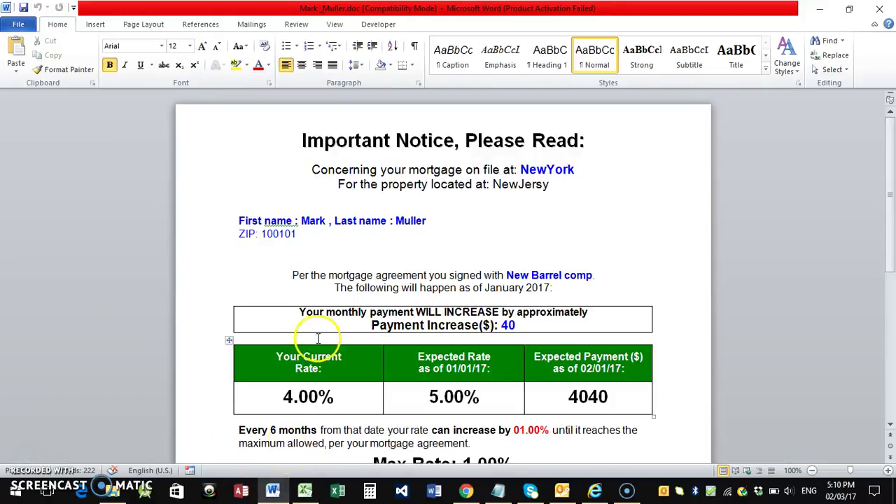
{"action": "left_click", "coordinate": [416, 270]}
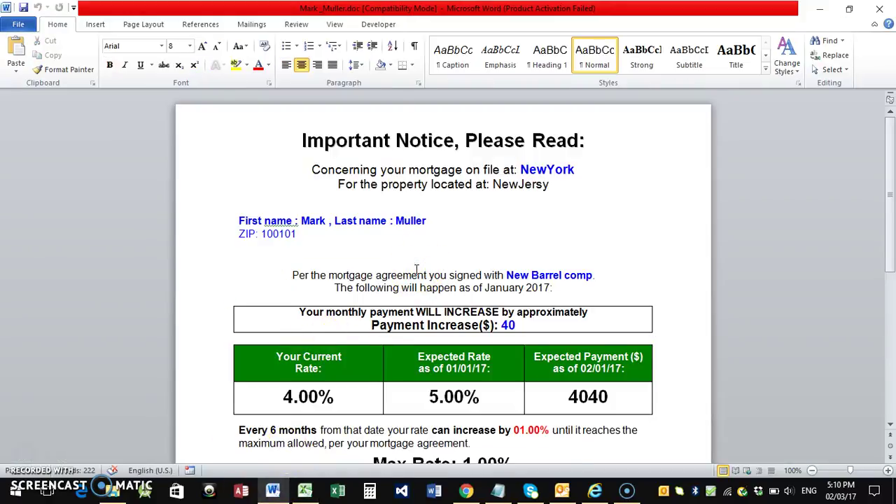
{"action": "scroll", "coordinate": [416, 269], "scroll_direction": "down", "scroll_amount": 1}
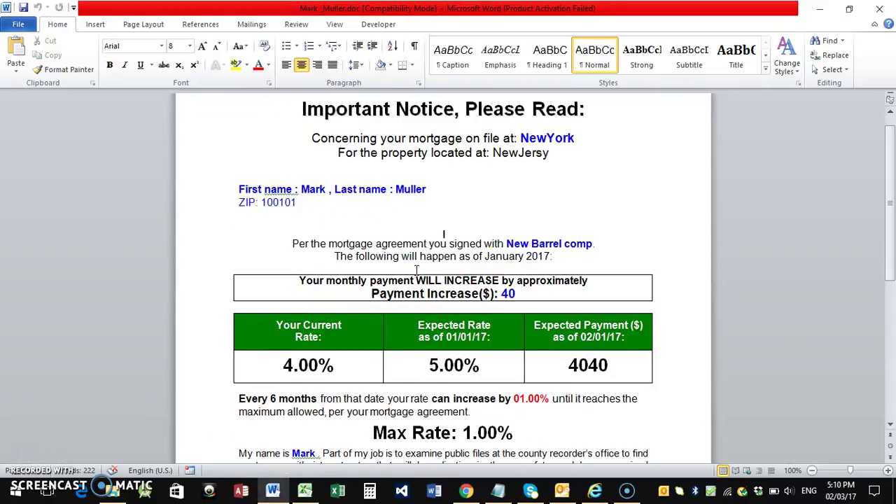
{"action": "left_click", "coordinate": [523, 294]}
{"action": "scroll", "coordinate": [523, 294], "scroll_direction": "down", "scroll_amount": 3}
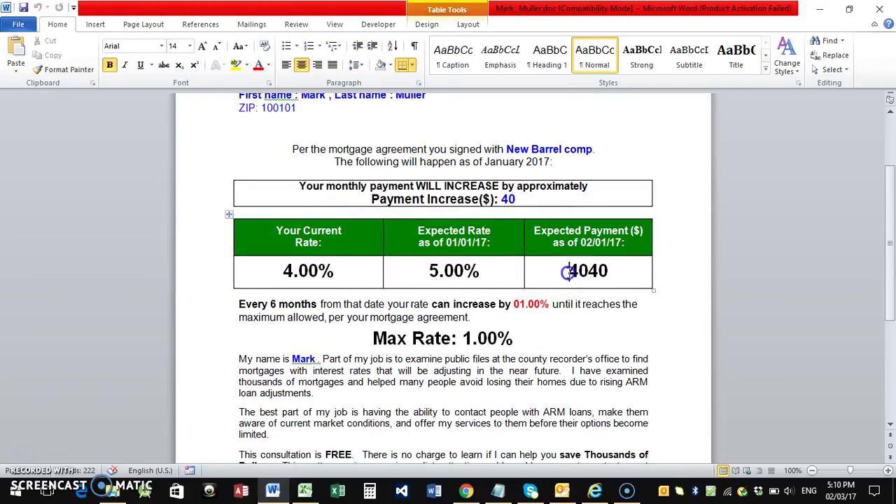
{"action": "left_click", "coordinate": [564, 270]}
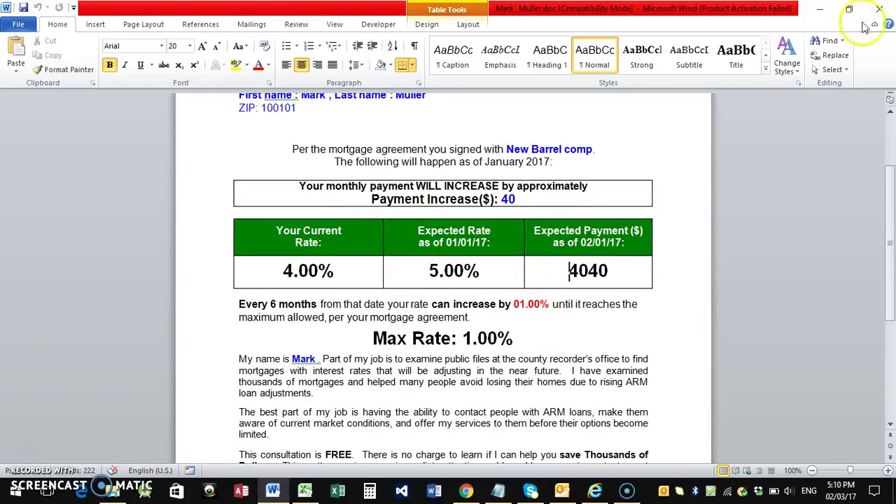
{"action": "left_click", "coordinate": [880, 9]}
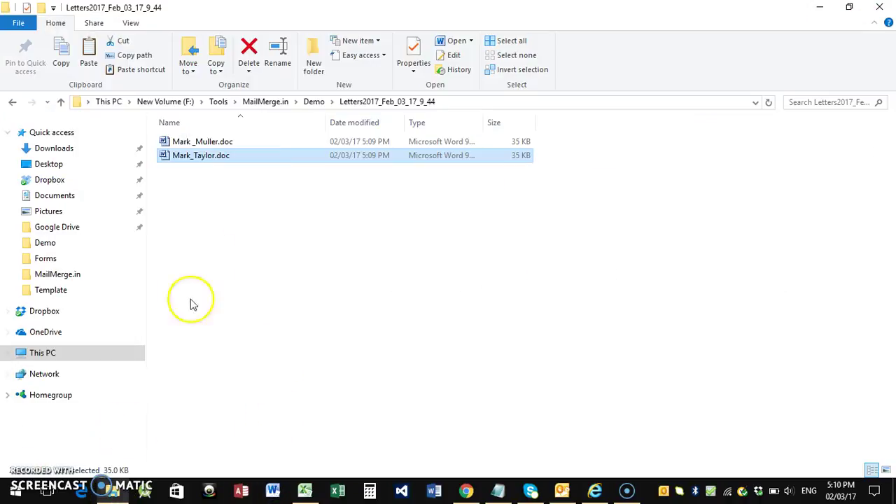
Delete the old Letters2017_Feb_03_17_9_44 folder from Demo and return to the workbook
{"action": "left_click", "coordinate": [112, 490]}
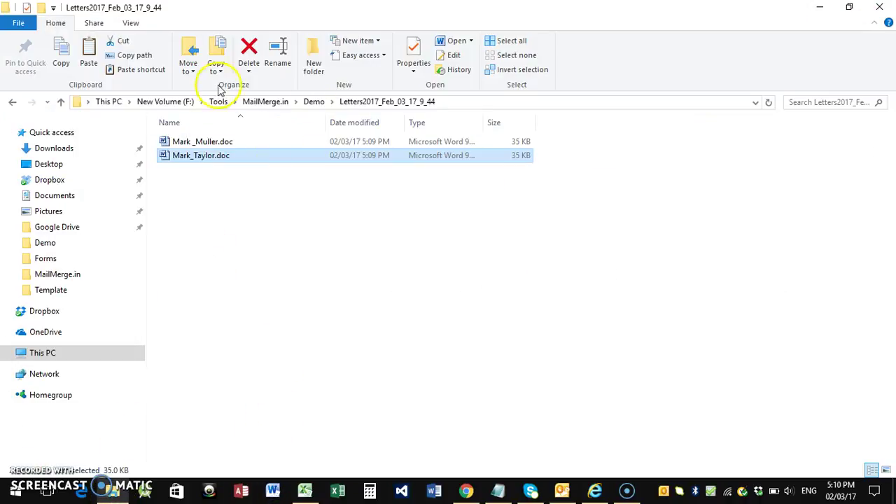
{"action": "left_click", "coordinate": [60, 101]}
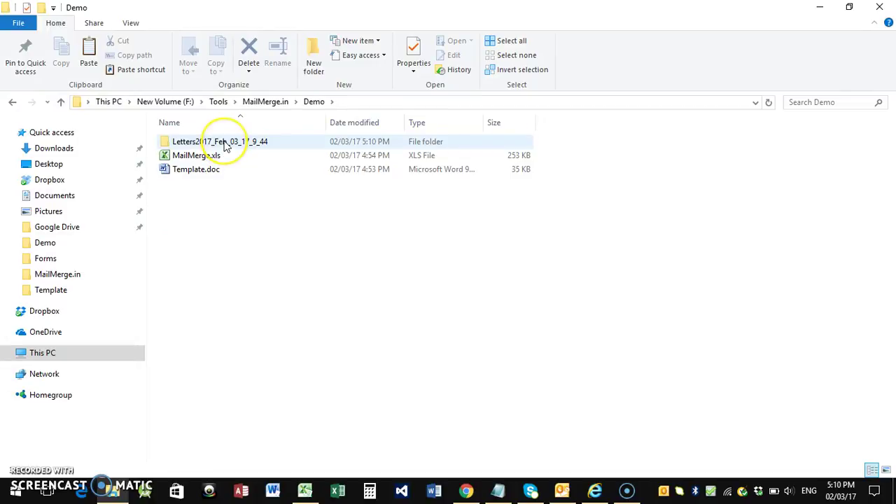
{"action": "left_click", "coordinate": [225, 146]}
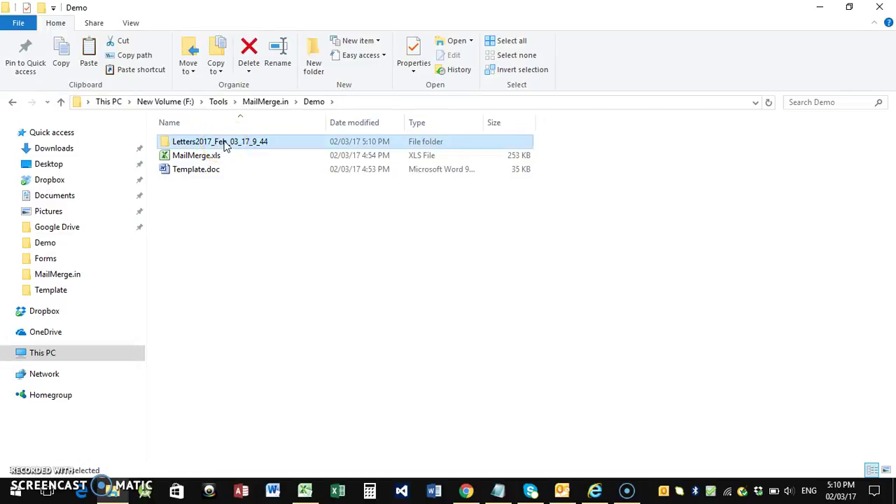
{"action": "key", "text": "Delete"}
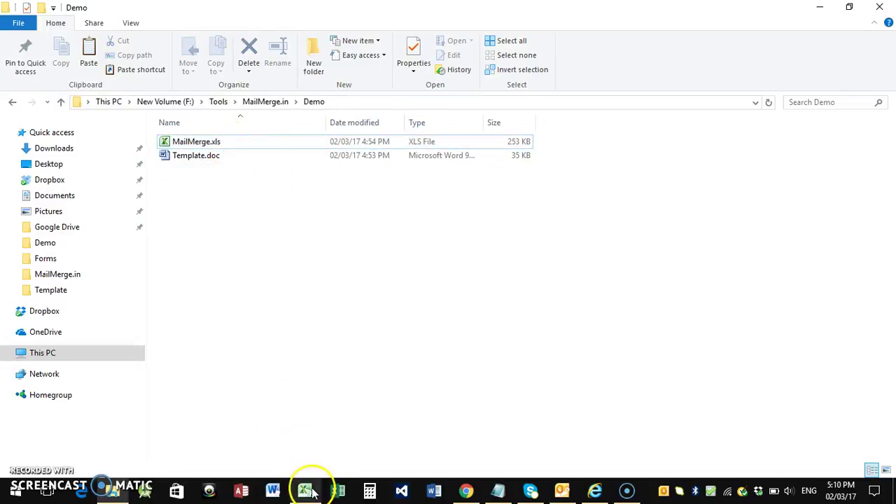
{"action": "left_click", "coordinate": [312, 492]}
Set C2's output type to PDF and regenerate the letters
{"action": "left_click", "coordinate": [326, 175]}
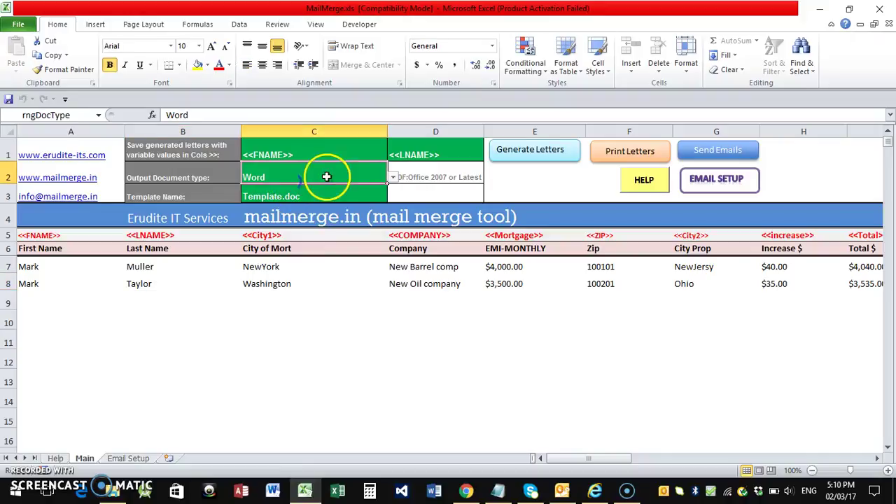
{"action": "left_click", "coordinate": [396, 180]}
{"action": "left_click", "coordinate": [350, 171]}
{"action": "left_click", "coordinate": [393, 178]}
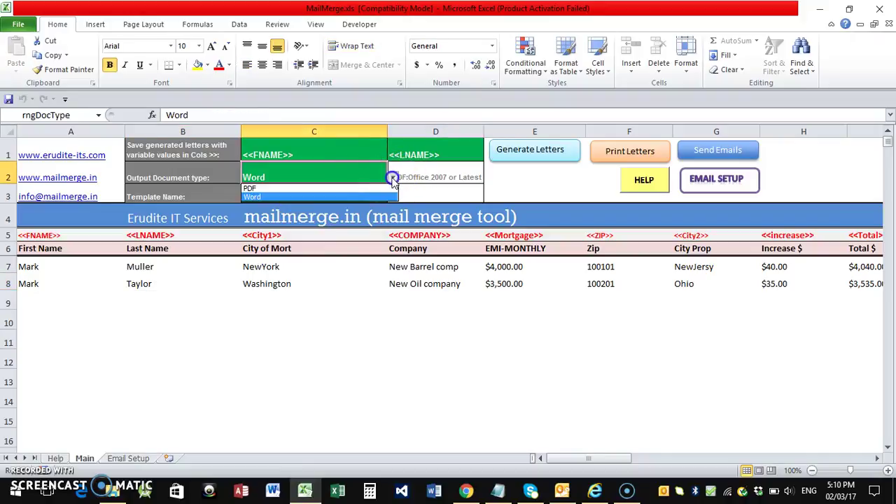
{"action": "left_click", "coordinate": [327, 188]}
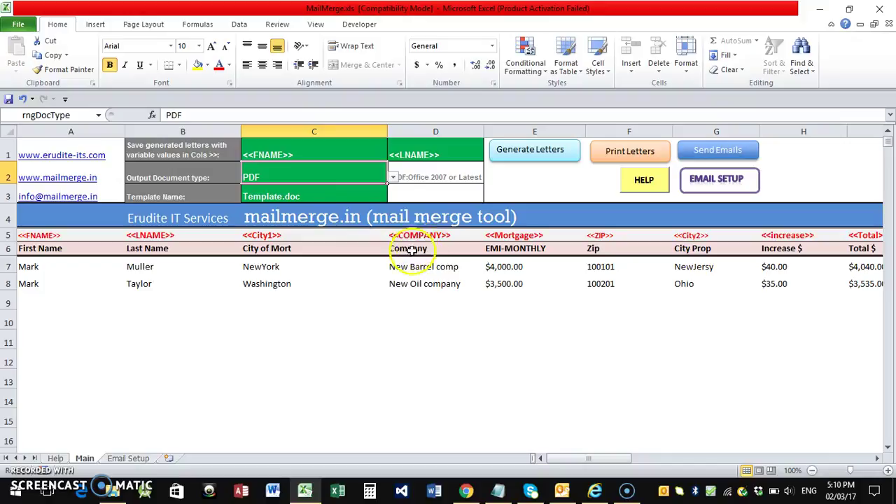
{"action": "left_click", "coordinate": [514, 162]}
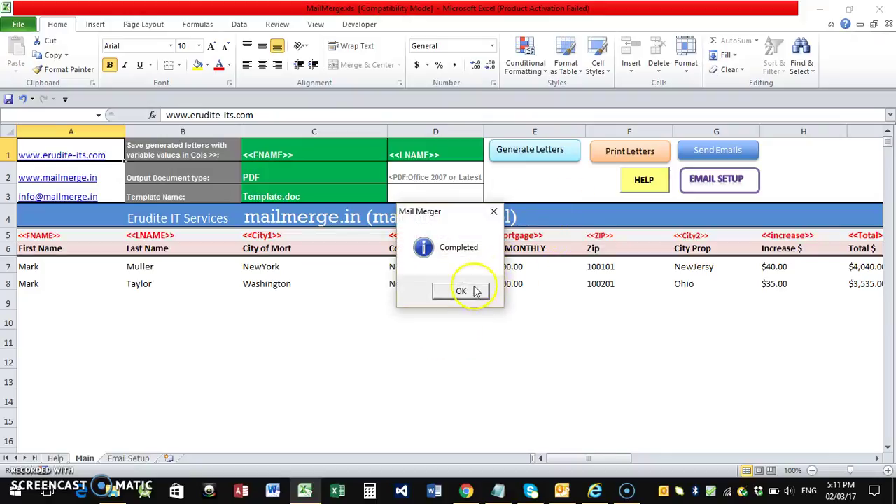
{"action": "left_click", "coordinate": [466, 291]}
View the first PDF letter in the new Letters2017_Feb_03_17_10_57 folder, then close it and return to Excel
{"action": "left_click", "coordinate": [112, 491]}
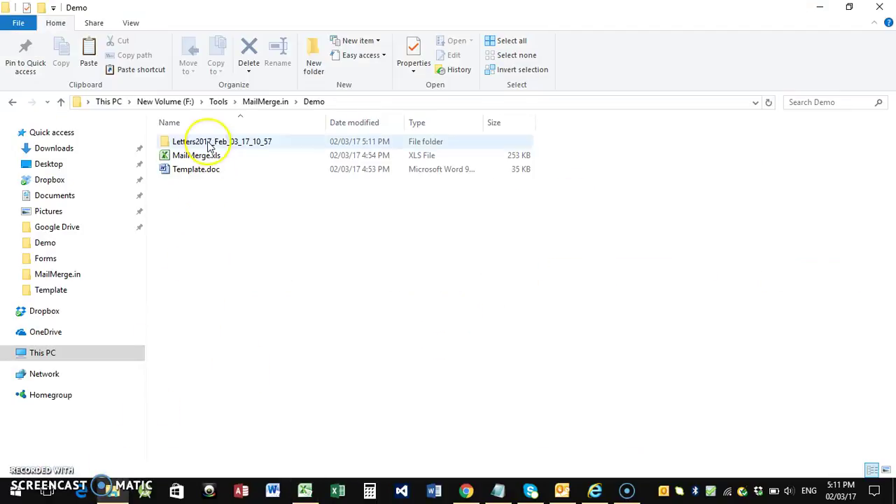
{"action": "double_click", "coordinate": [252, 148]}
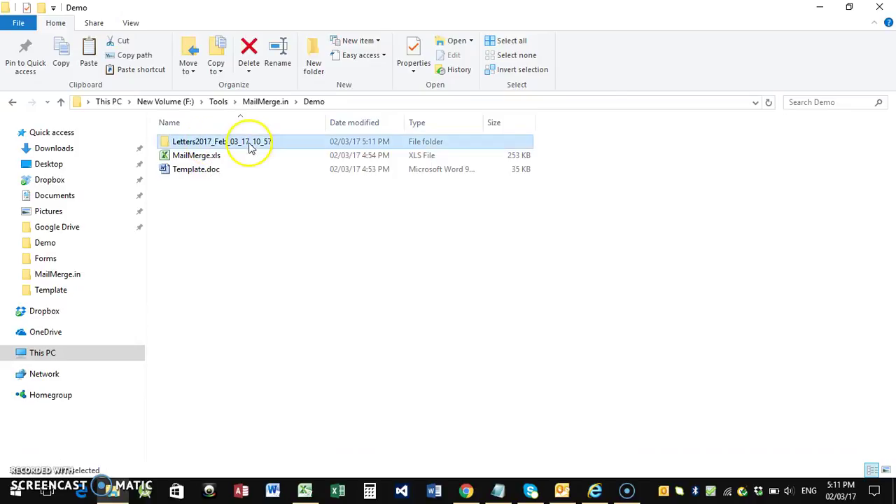
{"action": "left_click", "coordinate": [198, 160]}
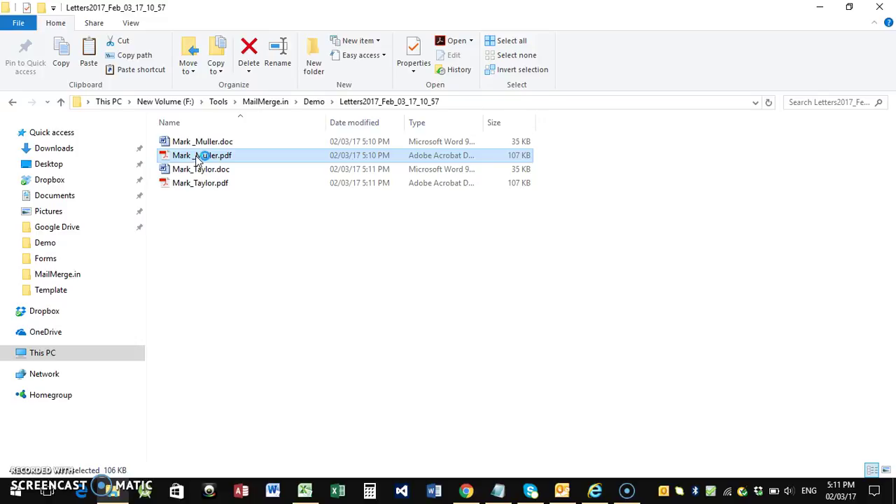
{"action": "double_click", "coordinate": [198, 156]}
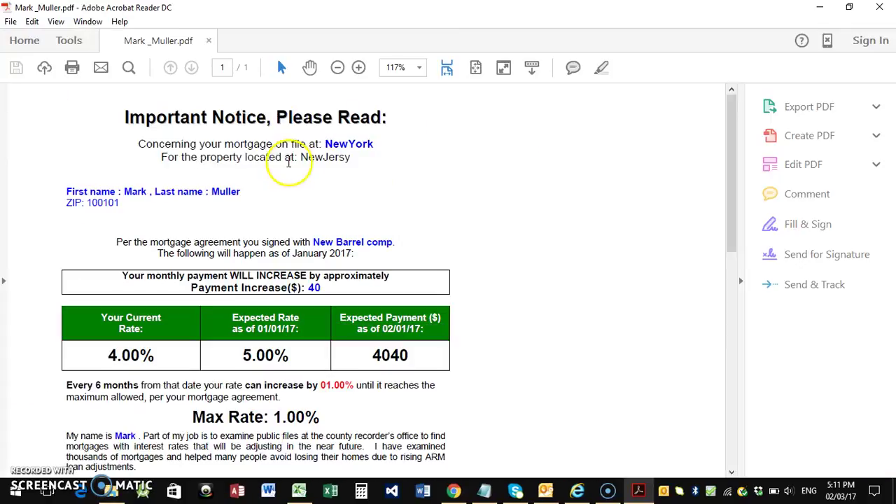
{"action": "scroll", "coordinate": [290, 175], "scroll_direction": "down", "scroll_amount": 4}
{"action": "scroll", "coordinate": [292, 176], "scroll_direction": "up", "scroll_amount": 4}
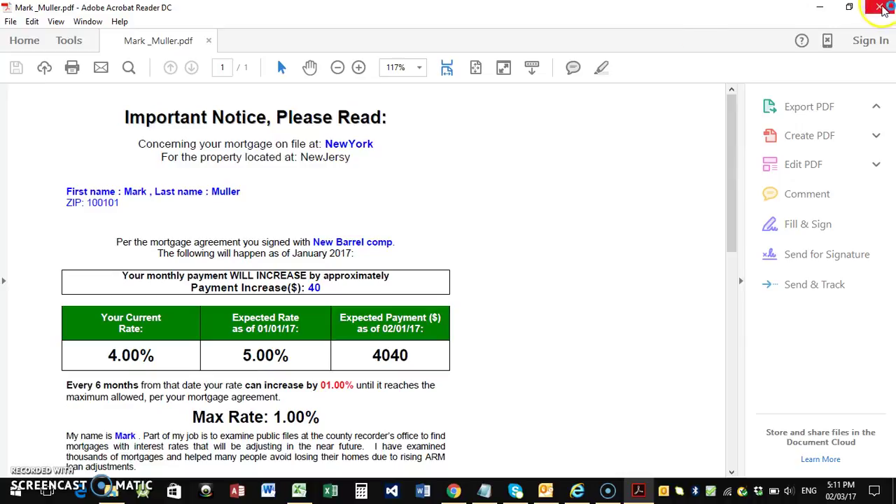
{"action": "left_click", "coordinate": [881, 7]}
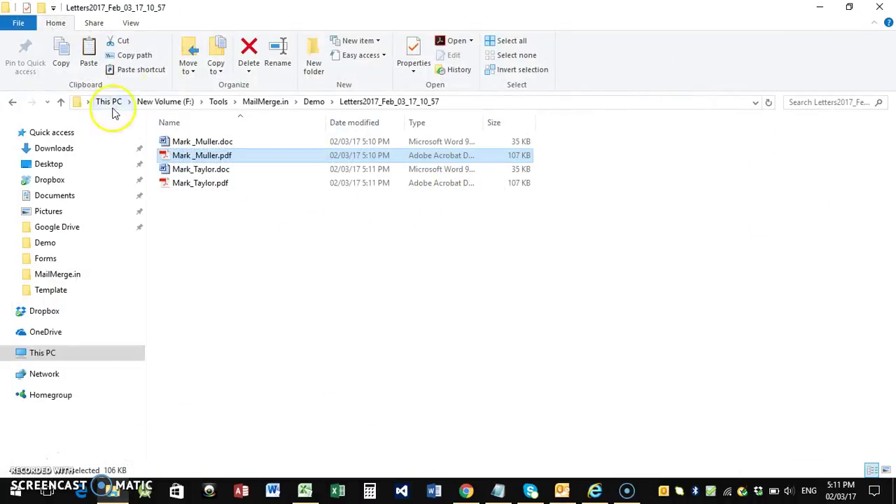
{"action": "left_click", "coordinate": [61, 102]}
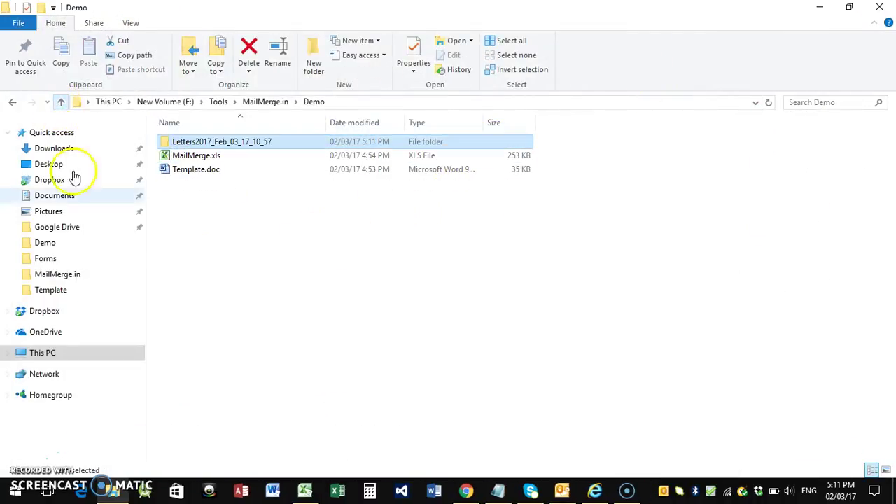
{"action": "left_click", "coordinate": [303, 490]}
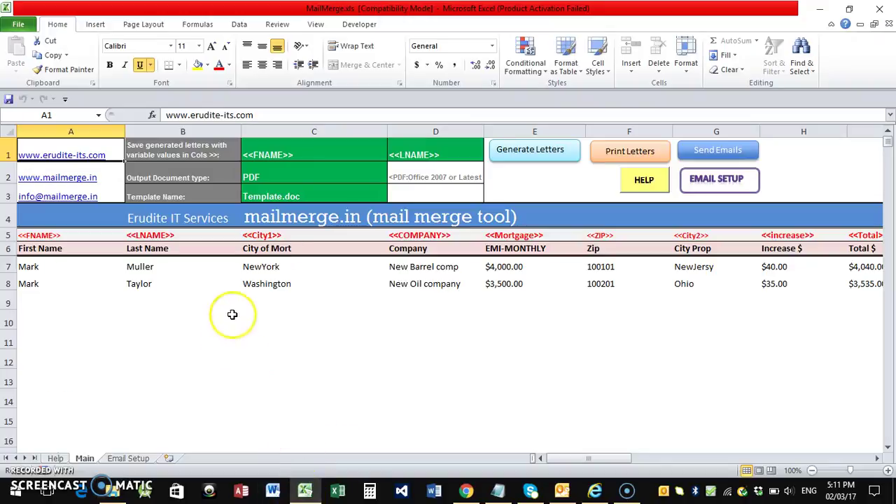
{"action": "left_click", "coordinate": [574, 186]}
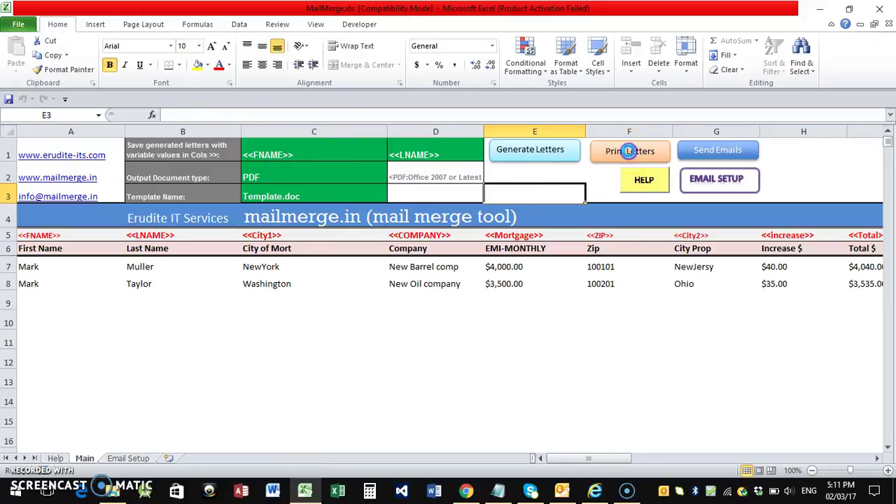
Print the letters with default printer settings, reaching Word's Print dialog for the Canon MG2500 series
{"action": "left_click", "coordinate": [630, 151]}
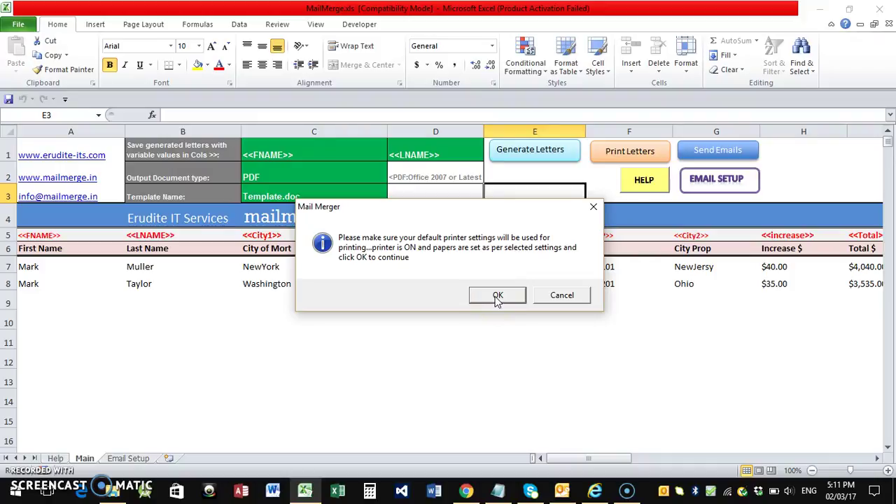
{"action": "left_click", "coordinate": [497, 296]}
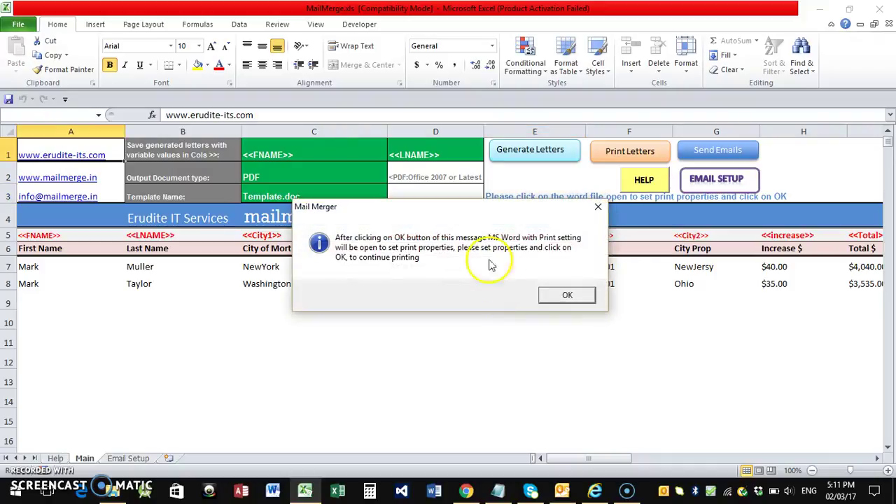
{"action": "left_click", "coordinate": [567, 292]}
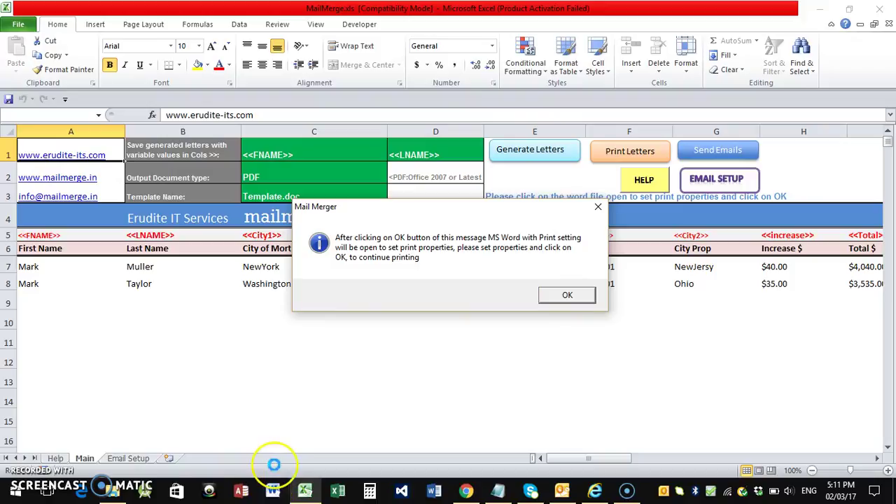
{"action": "left_click", "coordinate": [567, 295]}
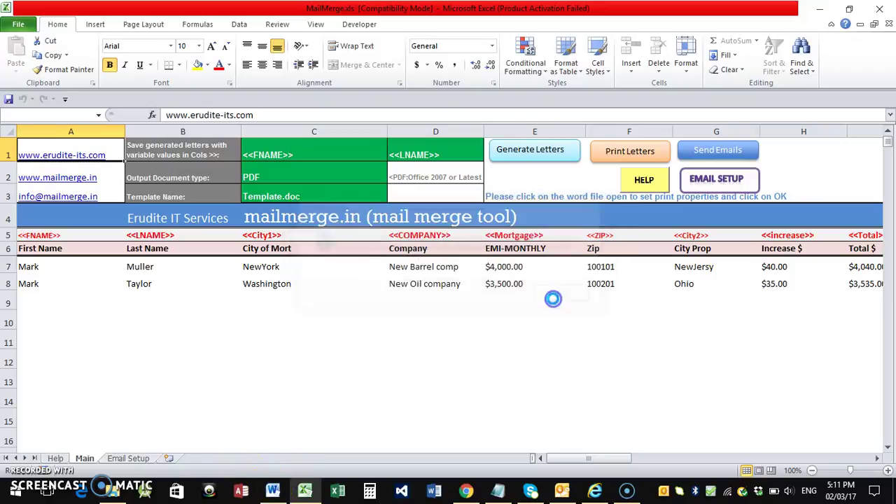
Print the first client's letter from Word to the Canon MG2500 series printer
{"action": "left_click", "coordinate": [273, 492]}
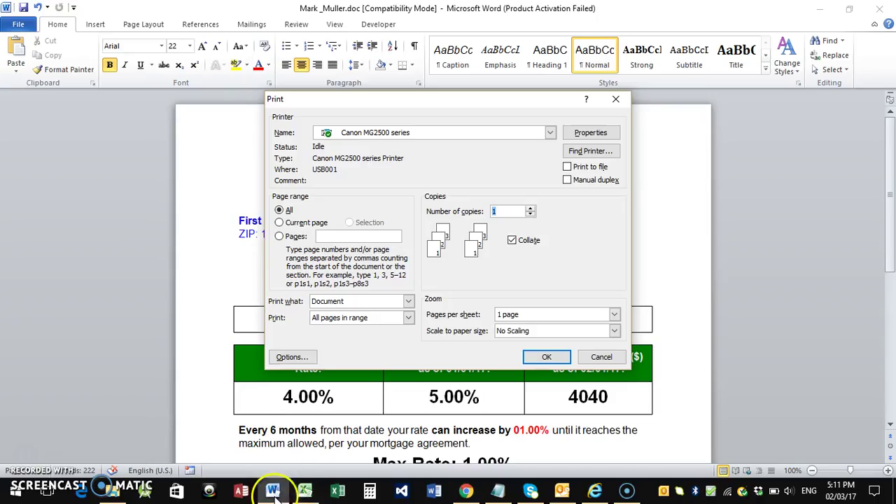
{"action": "left_click_drag", "start_coordinate": [382, 110], "coordinate": [412, 131]}
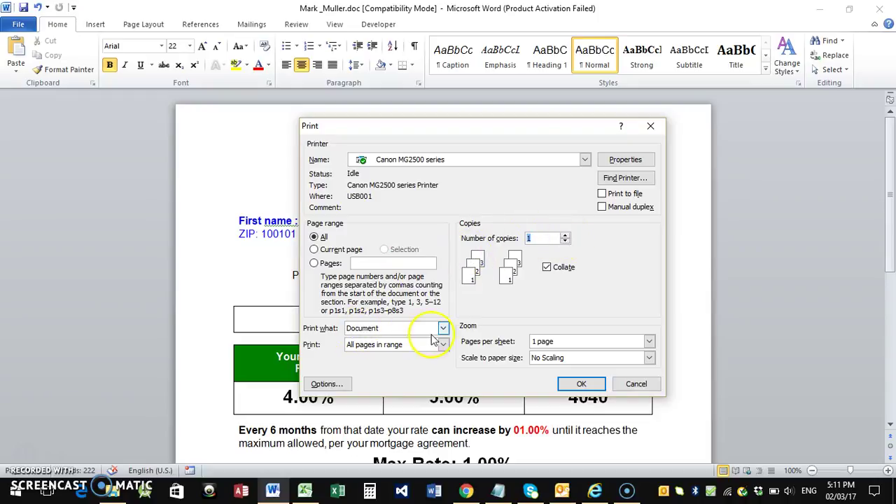
{"action": "left_click", "coordinate": [584, 161]}
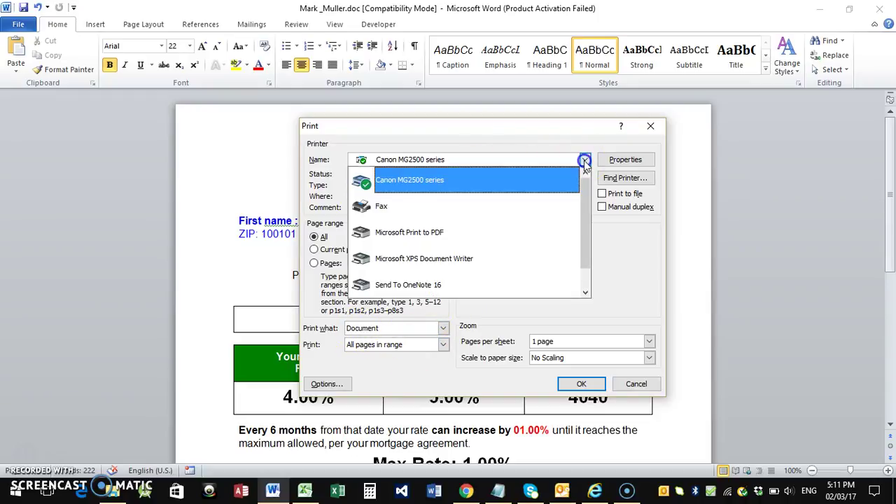
{"action": "left_click", "coordinate": [418, 184]}
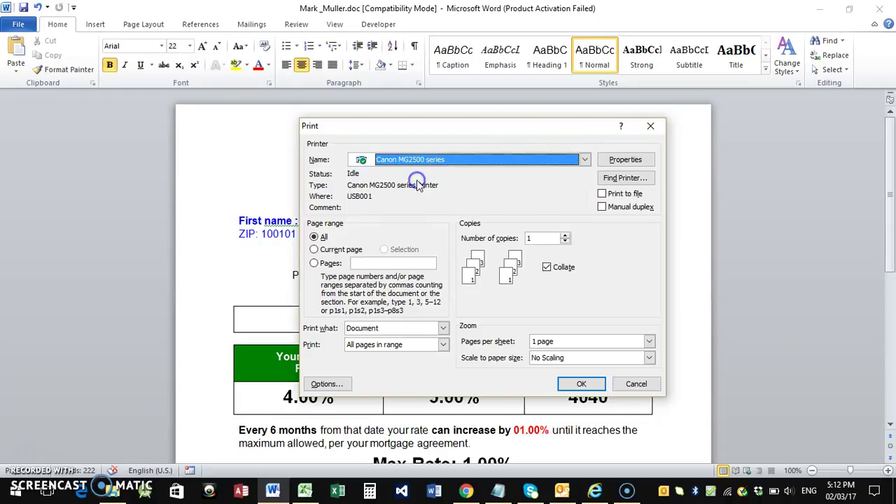
{"action": "left_click", "coordinate": [578, 386]}
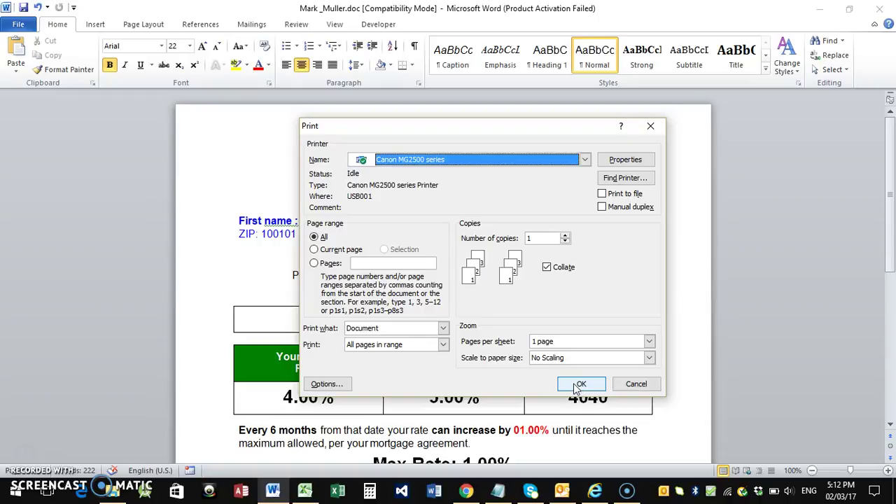
{"action": "left_click", "coordinate": [581, 384]}
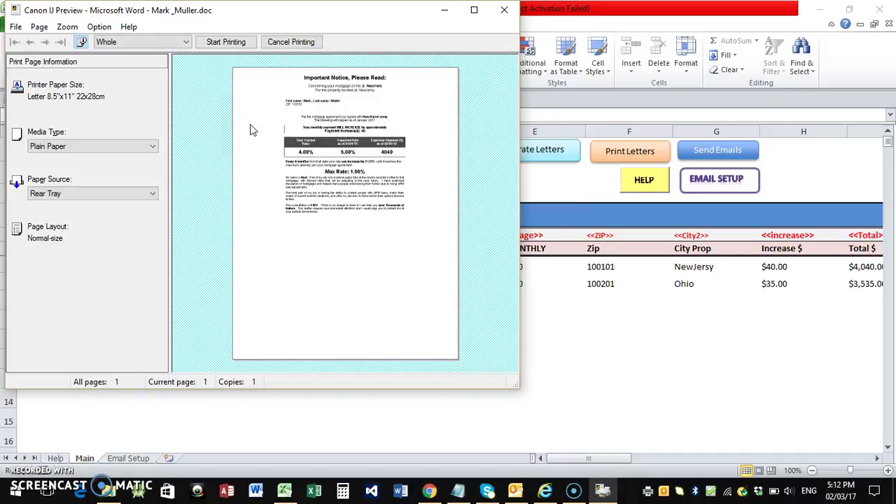
Start printing the first previewed letter and dismiss the Canon power-cord warning
{"action": "left_click", "coordinate": [217, 43]}
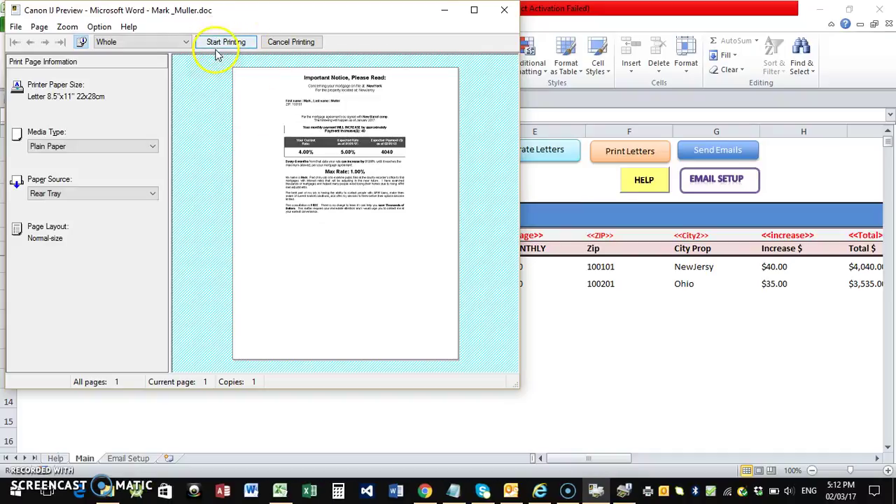
{"action": "left_click", "coordinate": [219, 47]}
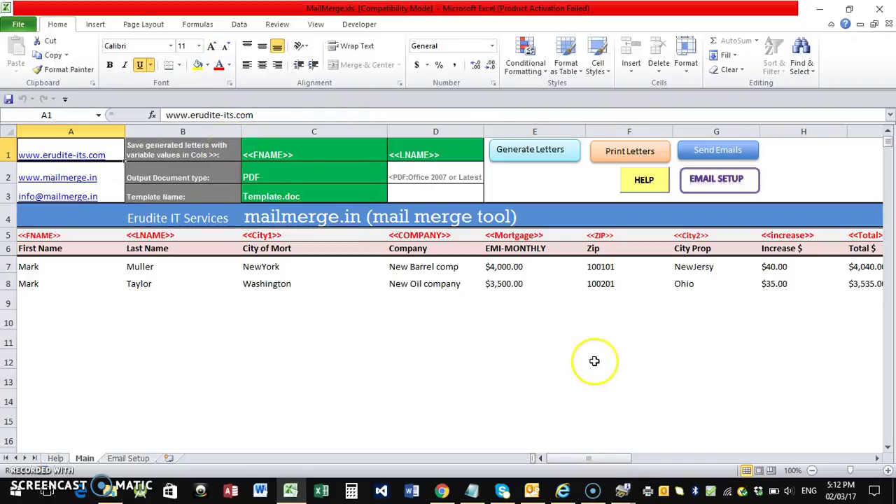
{"action": "left_click", "coordinate": [624, 490]}
{"action": "left_click", "coordinate": [652, 445]}
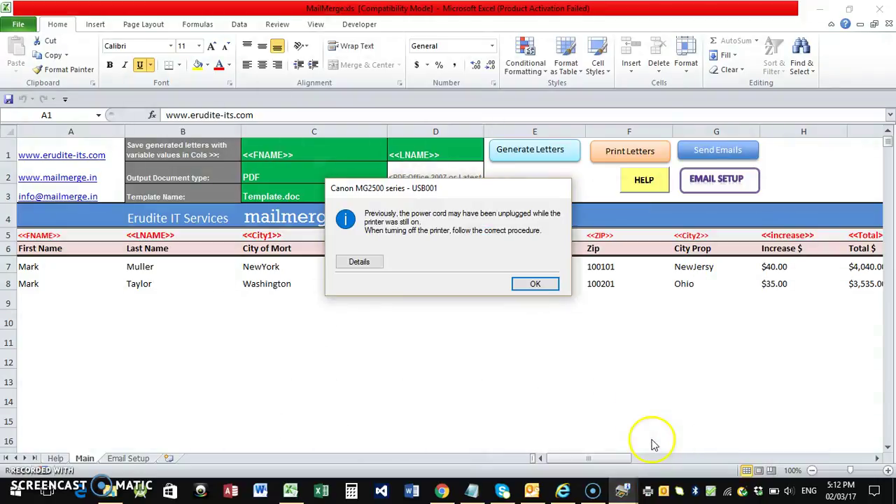
{"action": "left_click", "coordinate": [535, 284]}
{"action": "left_click", "coordinate": [624, 490]}
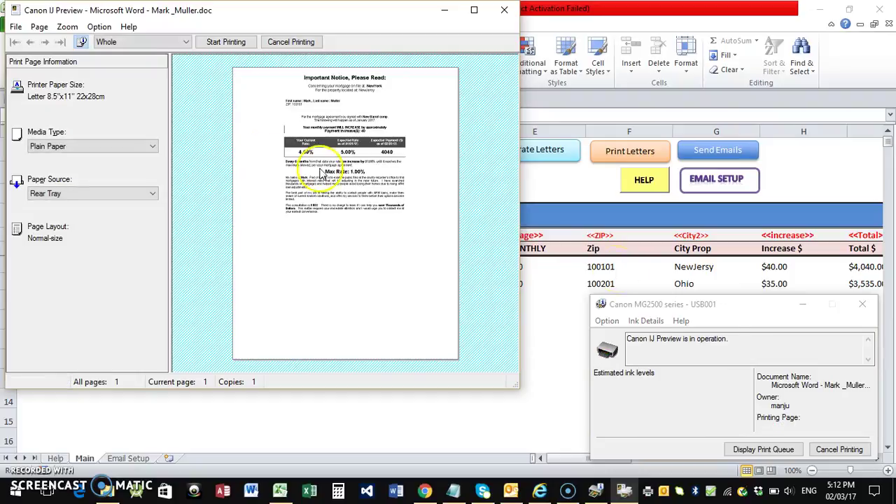
Print the second client's previewed letter and return to the MailMerge sheet
{"action": "left_click", "coordinate": [224, 43]}
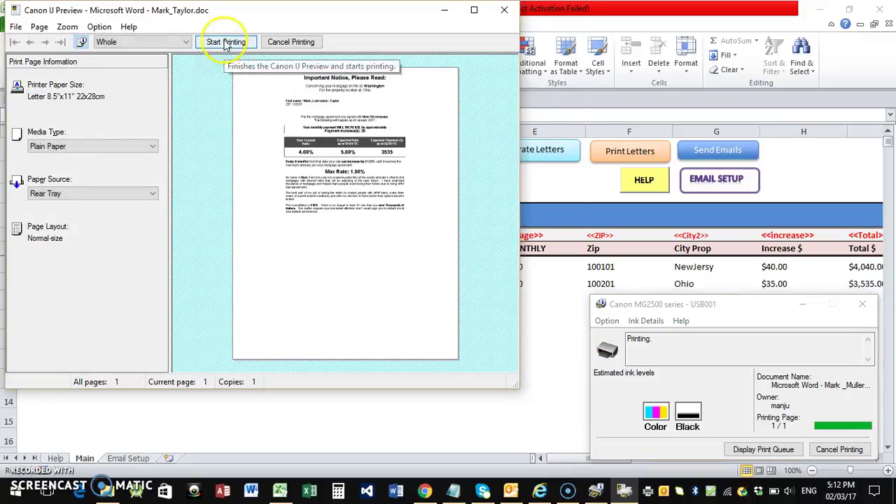
{"action": "left_click", "coordinate": [223, 40]}
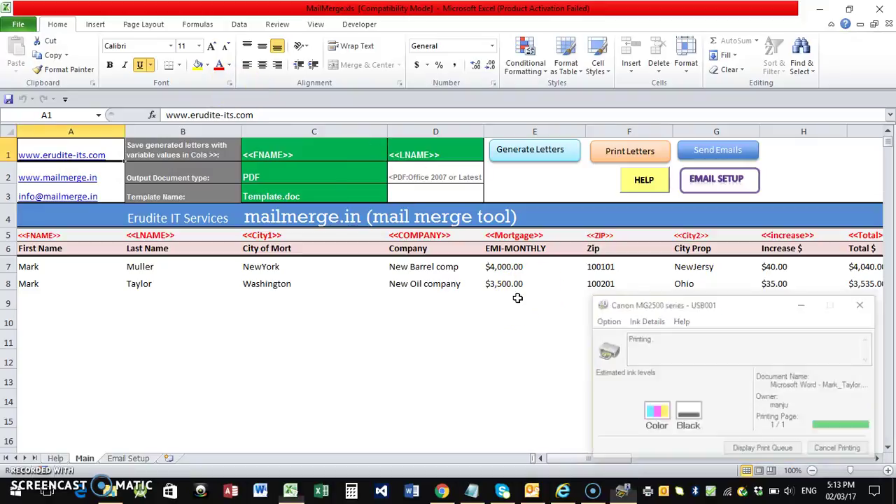
{"action": "left_click", "coordinate": [508, 316]}
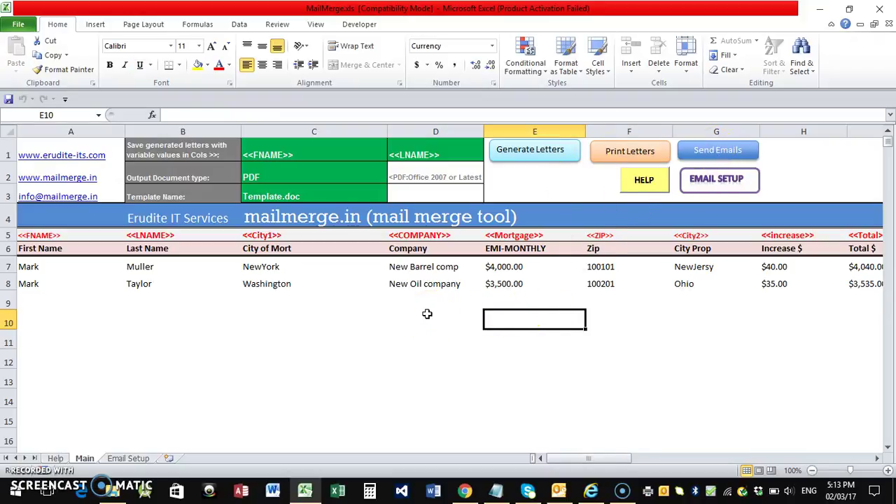
Open the Letters2017_Feb_03_17_11_35 folder and inspect its generated letter files
{"action": "left_click", "coordinate": [112, 490]}
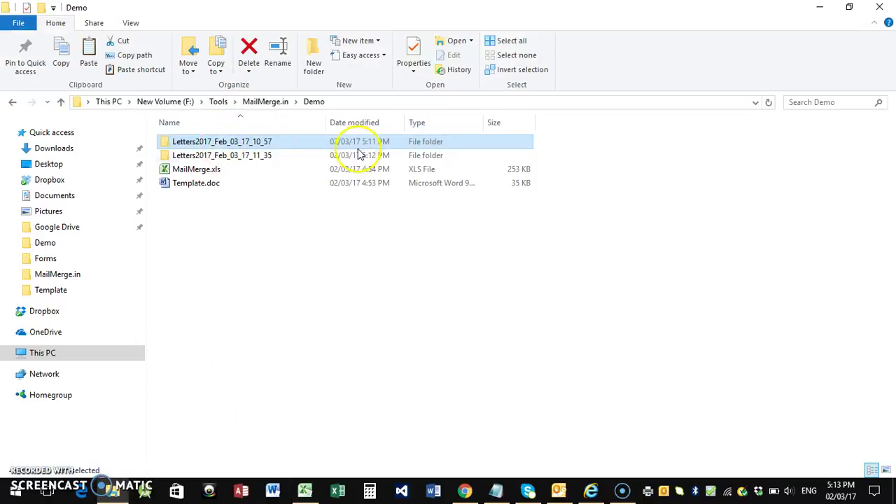
{"action": "left_click", "coordinate": [360, 157], "text": "shift"}
{"action": "left_click", "coordinate": [223, 155]}
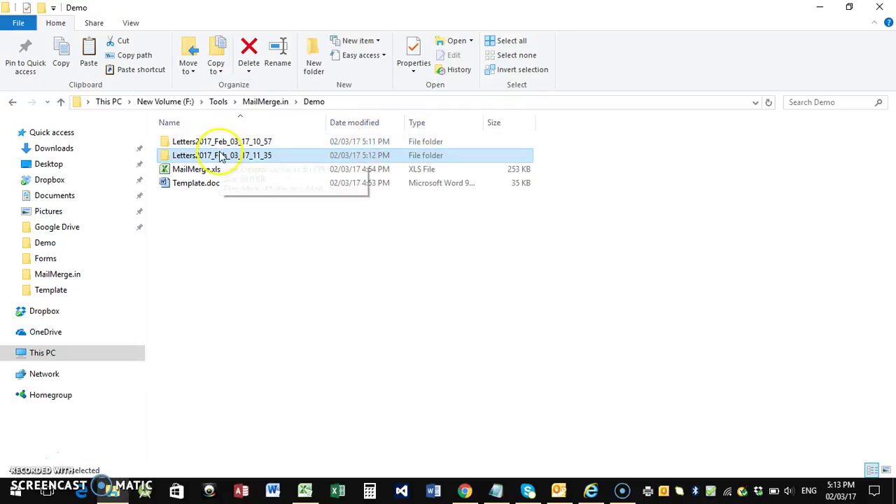
{"action": "double_click", "coordinate": [223, 156]}
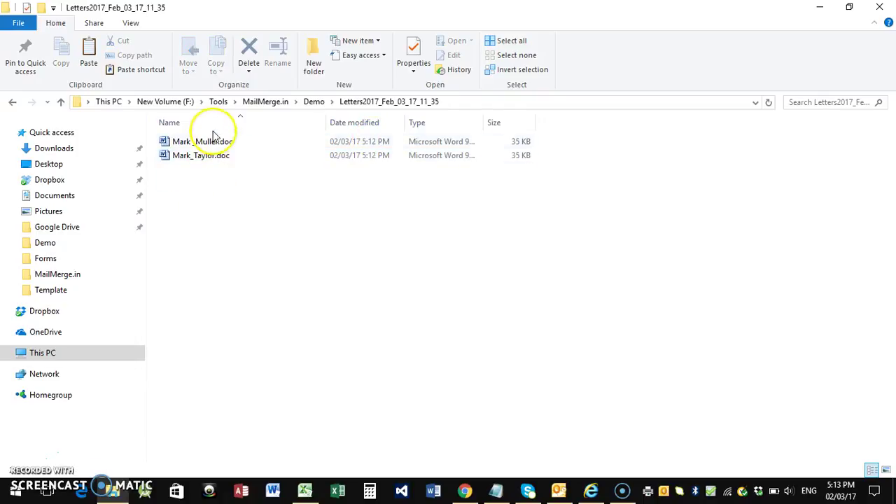
{"action": "key", "text": "ctrl+a"}
{"action": "left_click", "coordinate": [201, 154]}
Check the Letters2017_Feb_03_17_10_57 folder, return to Demo, and minimize Explorer
{"action": "left_click", "coordinate": [61, 102]}
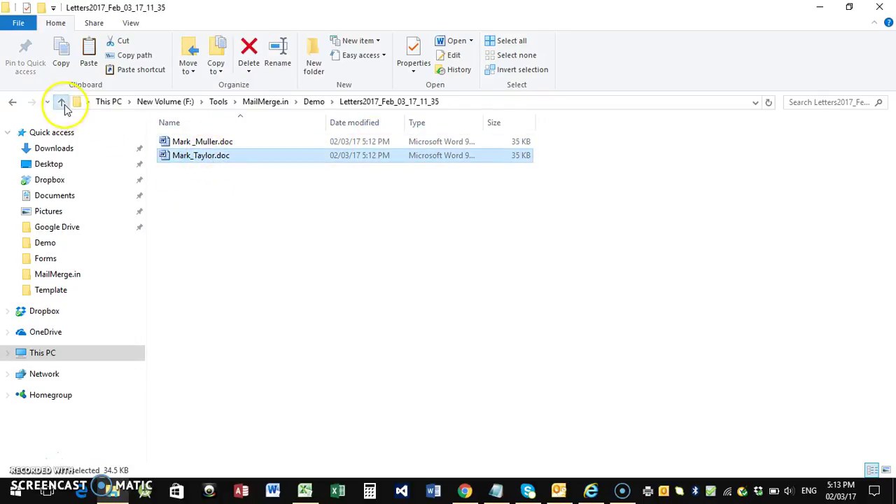
{"action": "left_click", "coordinate": [201, 143], "text": "shift"}
{"action": "double_click", "coordinate": [201, 143]}
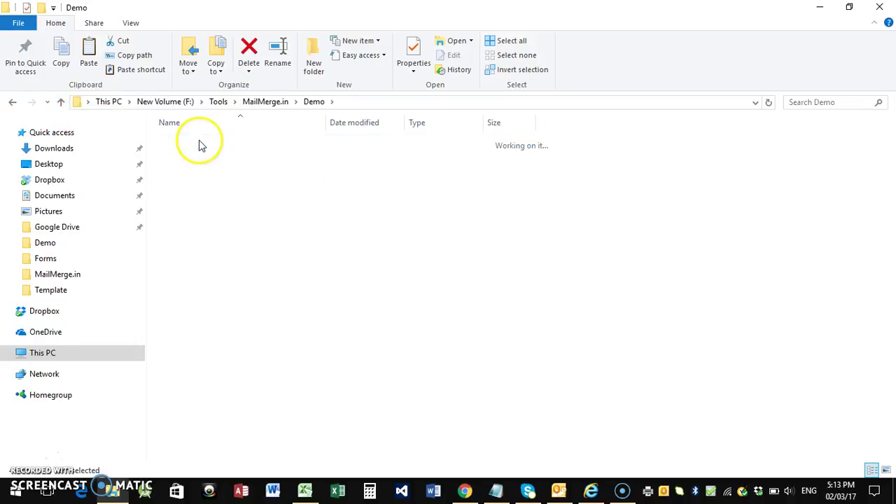
{"action": "left_click", "coordinate": [62, 104]}
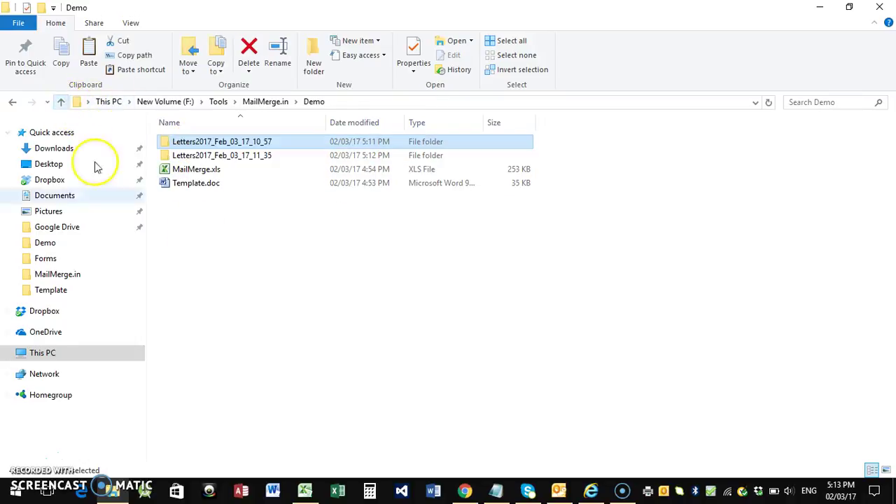
{"action": "left_click", "coordinate": [818, 12]}
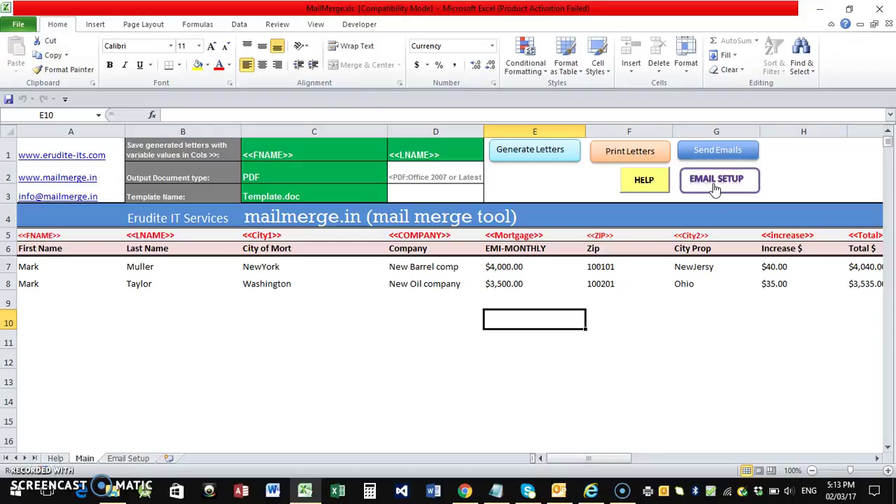
On Email Setup, switch the E2 sending method to SMTP, then back to Outlook
{"action": "left_click", "coordinate": [715, 180]}
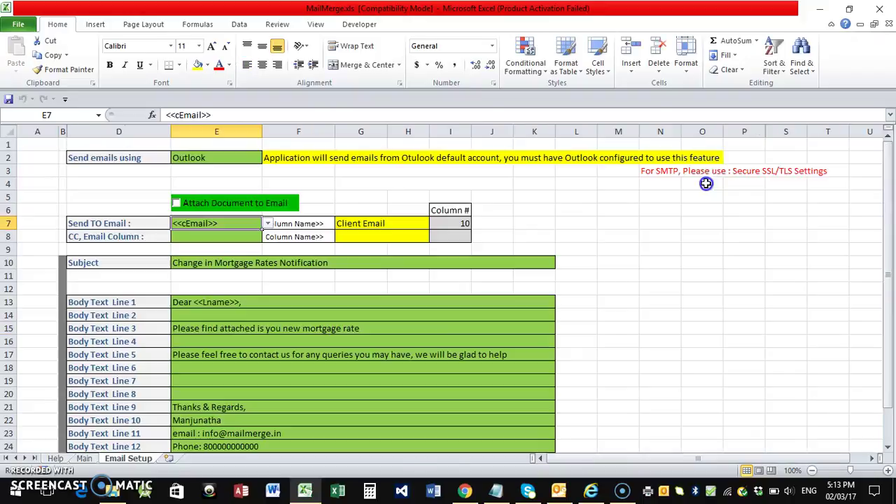
{"action": "left_click", "coordinate": [230, 157]}
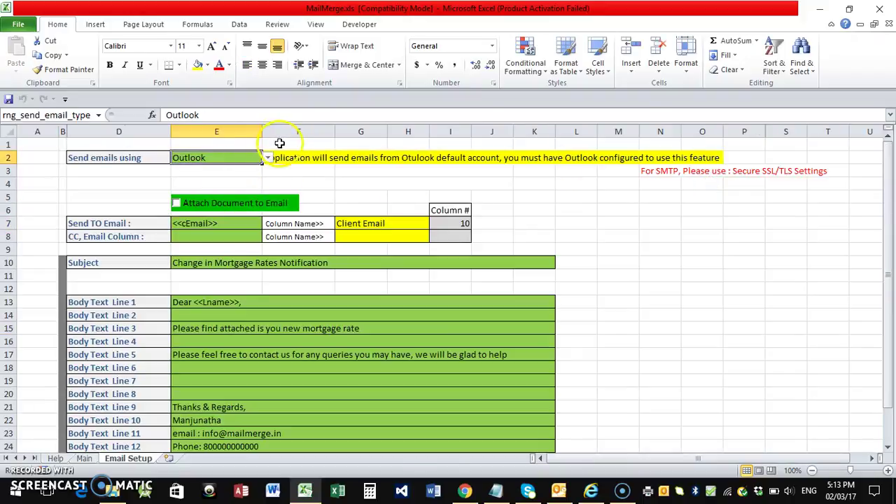
{"action": "left_click", "coordinate": [268, 158]}
{"action": "left_click", "coordinate": [210, 177]}
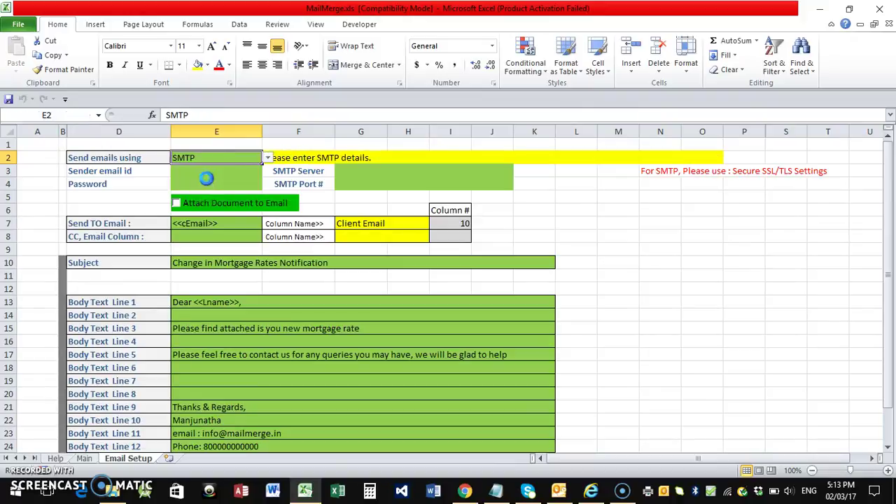
{"action": "left_click", "coordinate": [270, 164]}
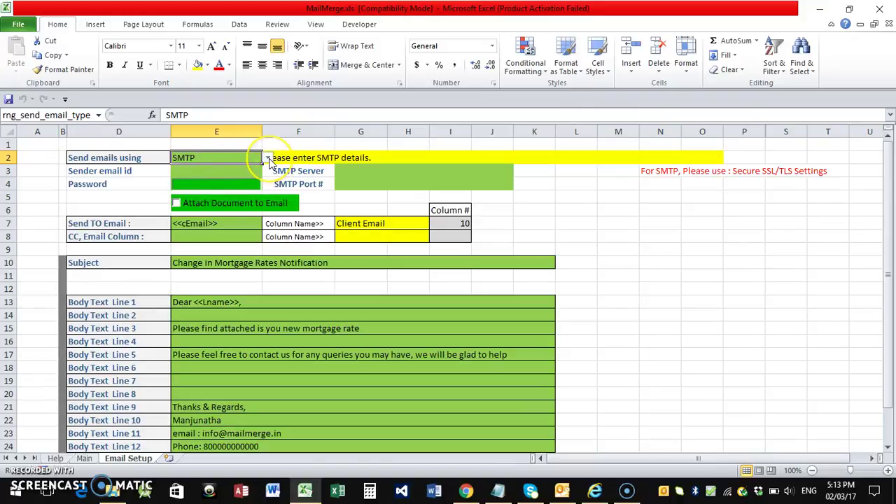
{"action": "left_click", "coordinate": [268, 158]}
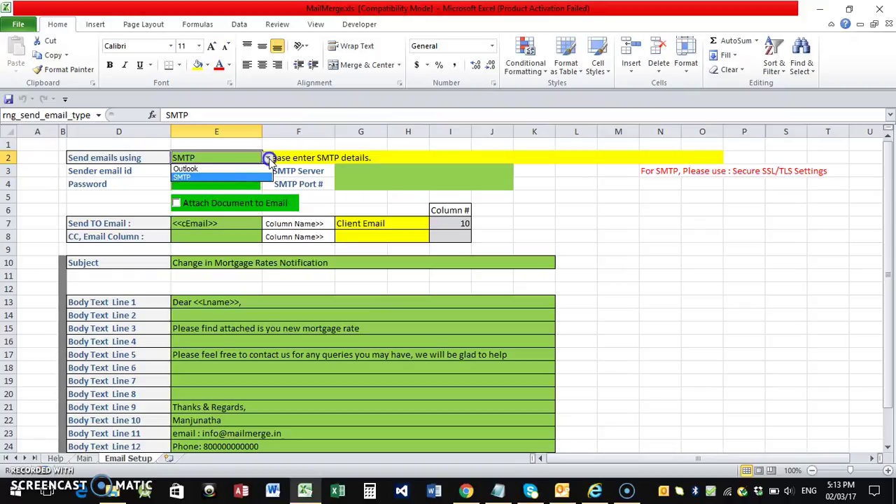
{"action": "left_click", "coordinate": [224, 168]}
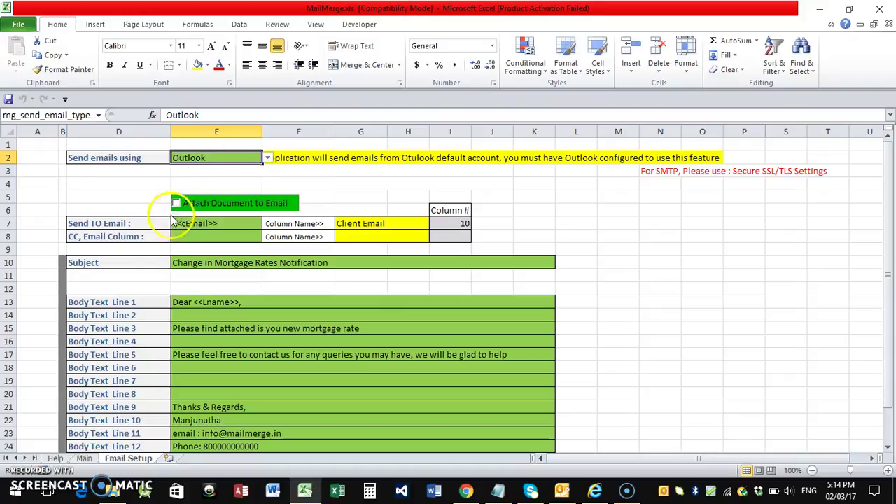
Return to the Main sheet and bring up the SquirrelMail inbox in Chrome
{"action": "left_click", "coordinate": [84, 458]}
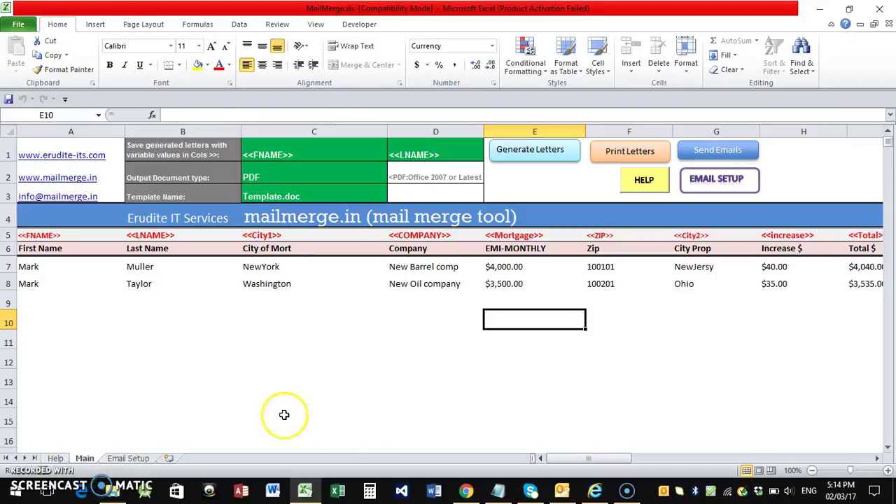
{"action": "left_click_drag", "start_coordinate": [551, 457], "coordinate": [568, 457]}
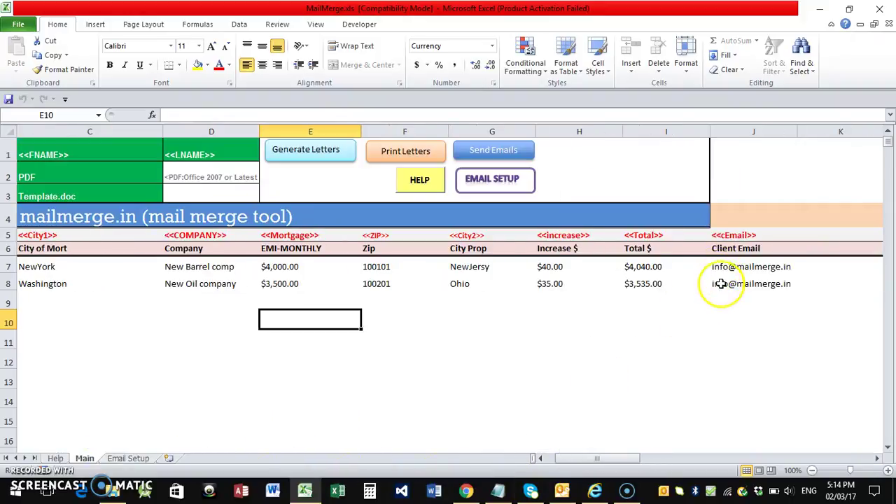
{"action": "left_click_drag", "start_coordinate": [595, 458], "coordinate": [586, 458]}
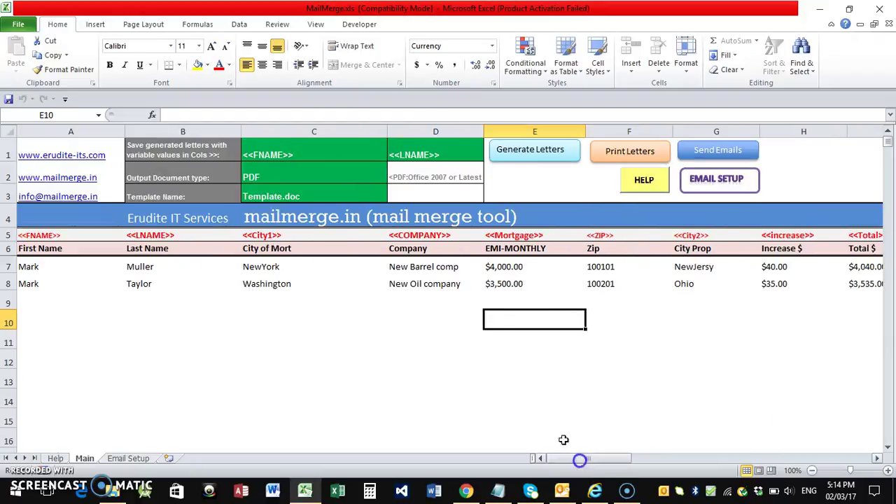
{"action": "left_click", "coordinate": [465, 490]}
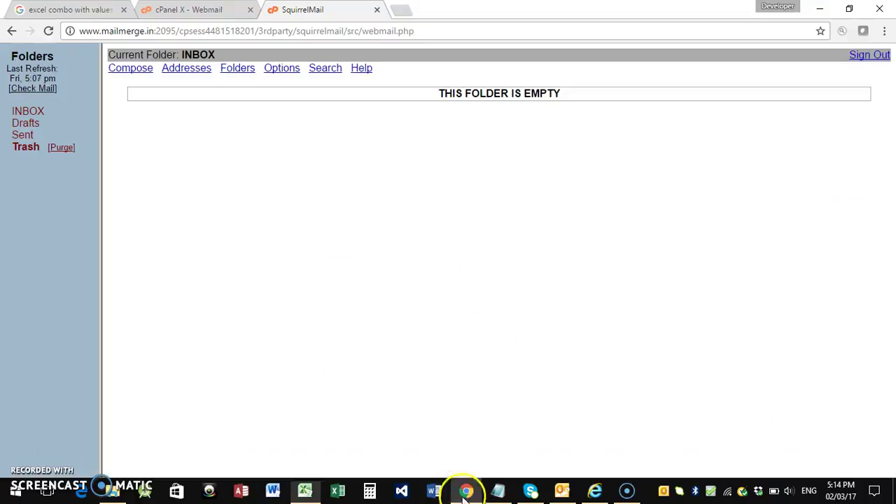
Reload the SquirrelMail inbox, find it still empty, and minimize Chrome
{"action": "left_click", "coordinate": [49, 31]}
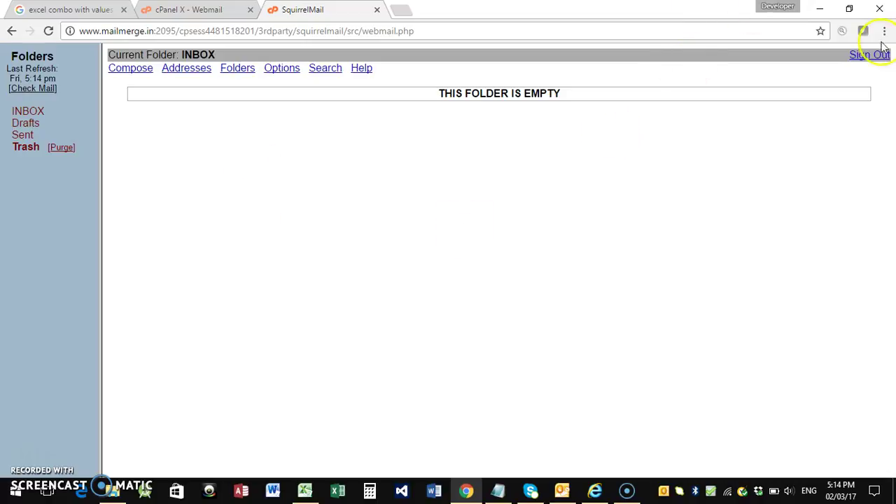
{"action": "left_click", "coordinate": [820, 8]}
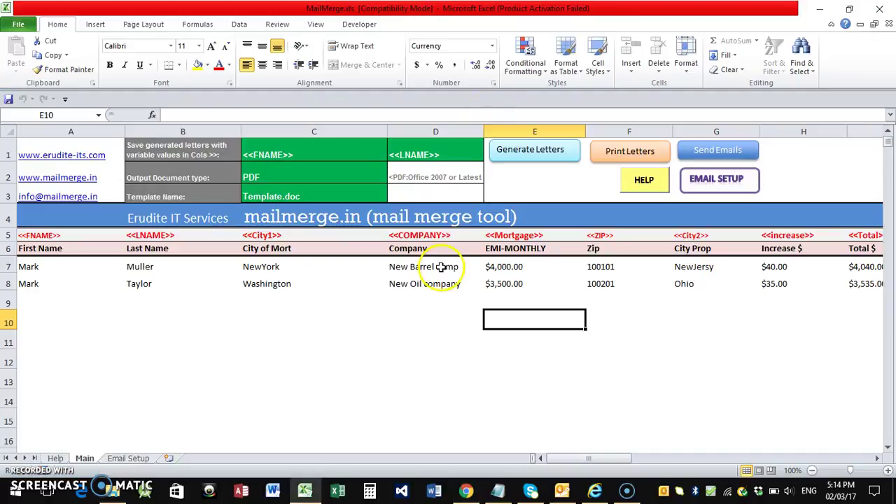
Confirm the E7 Send TO Email field stays set to <<cEmail>>
{"action": "left_click", "coordinate": [128, 458]}
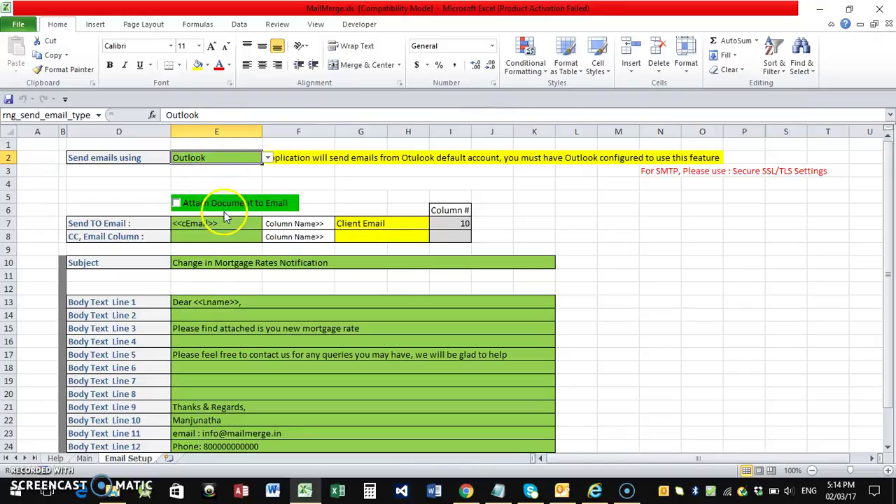
{"action": "left_click", "coordinate": [571, 490]}
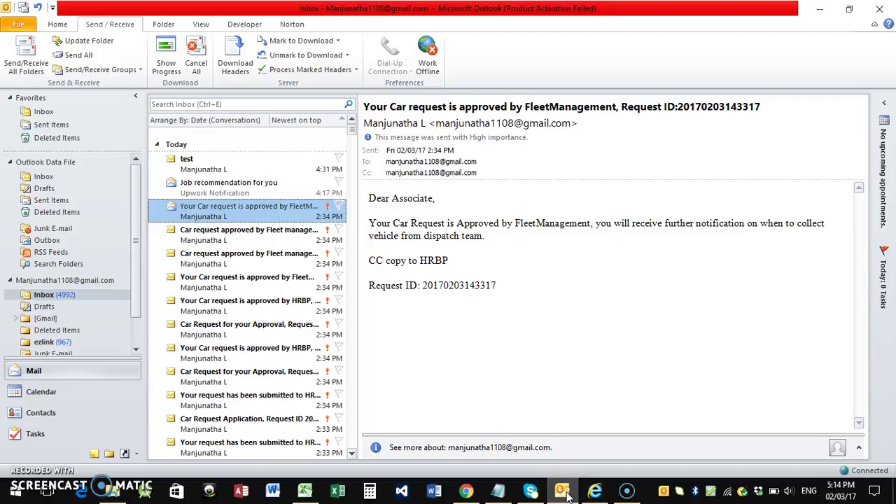
{"action": "left_click", "coordinate": [567, 494]}
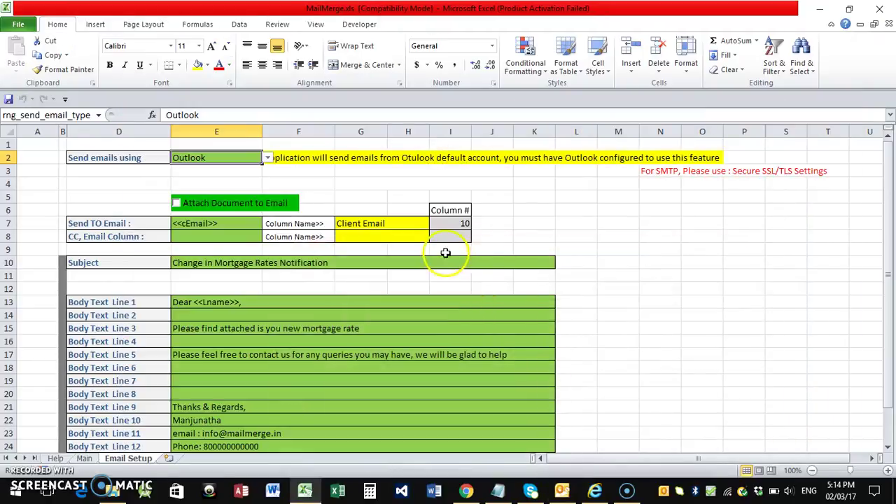
{"action": "left_click", "coordinate": [84, 458]}
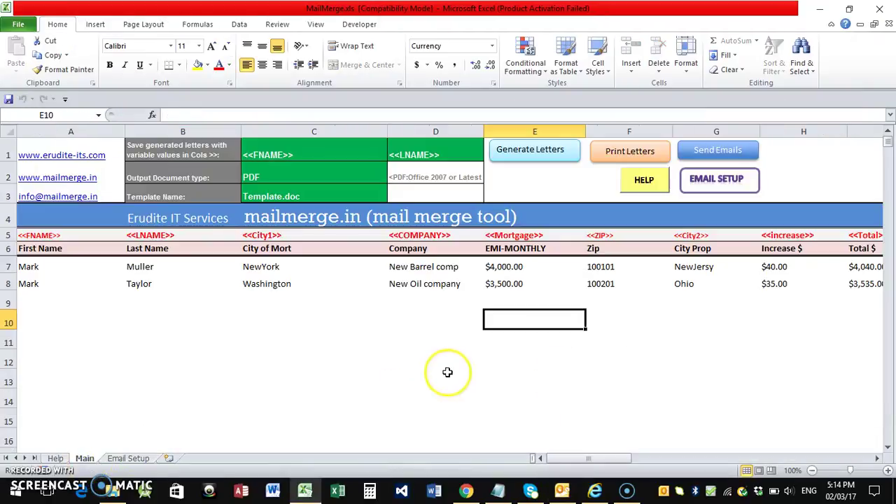
{"action": "left_click_drag", "start_coordinate": [582, 458], "coordinate": [565, 458]}
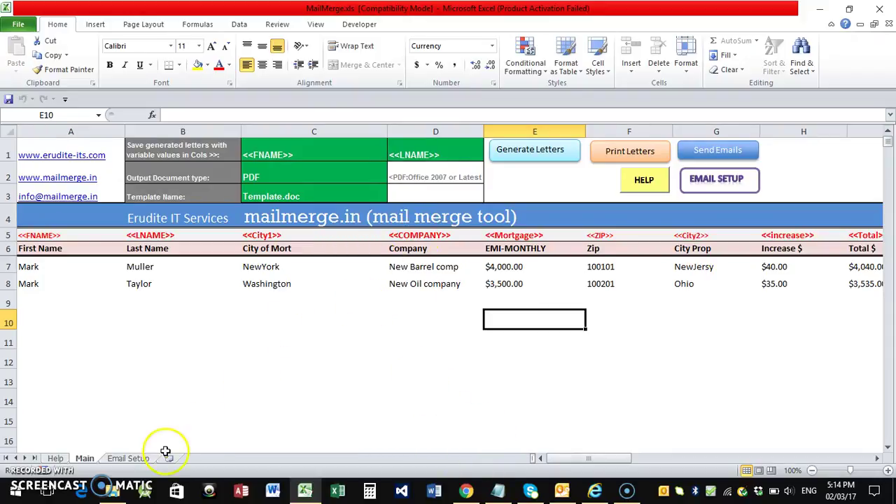
{"action": "left_click", "coordinate": [128, 458]}
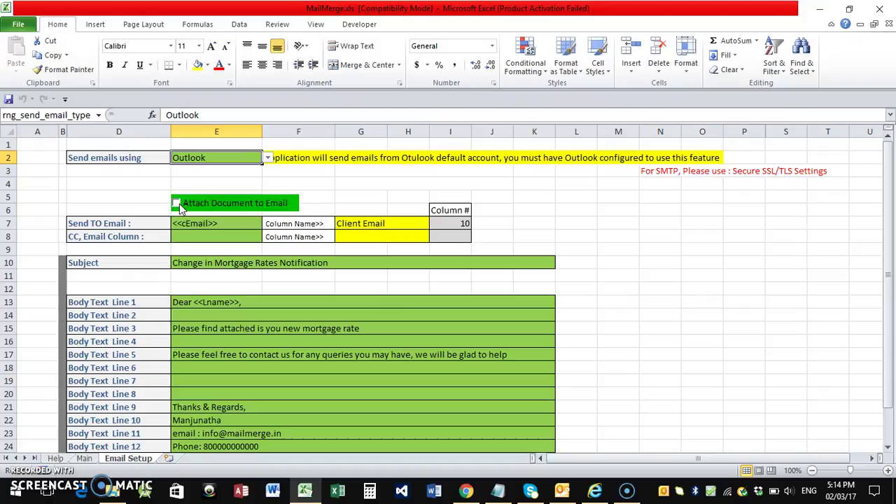
{"action": "left_click", "coordinate": [210, 223]}
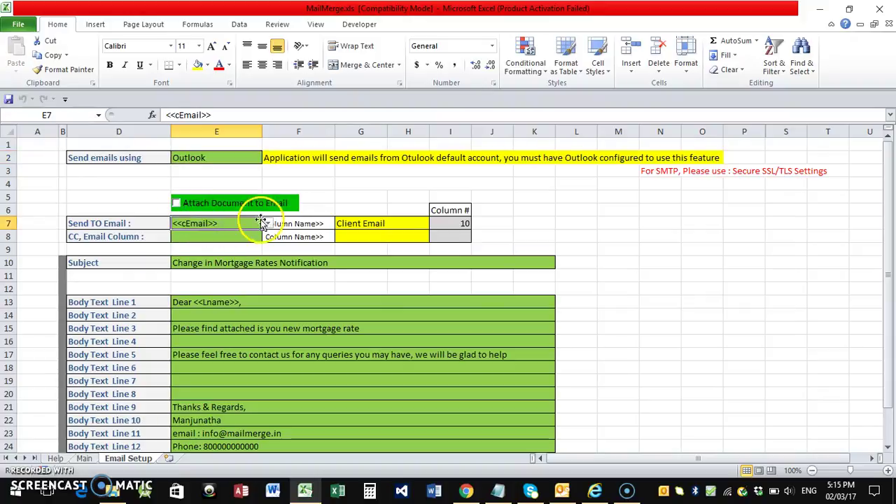
{"action": "left_click", "coordinate": [268, 223]}
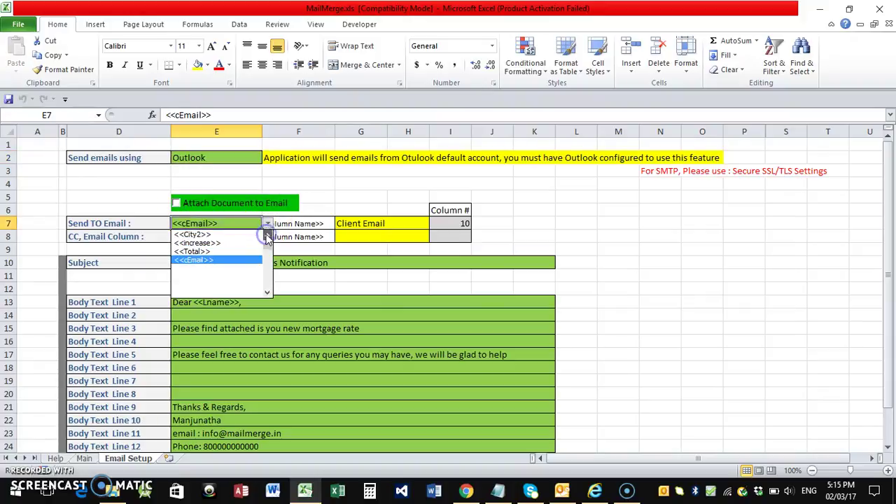
{"action": "left_click", "coordinate": [188, 295]}
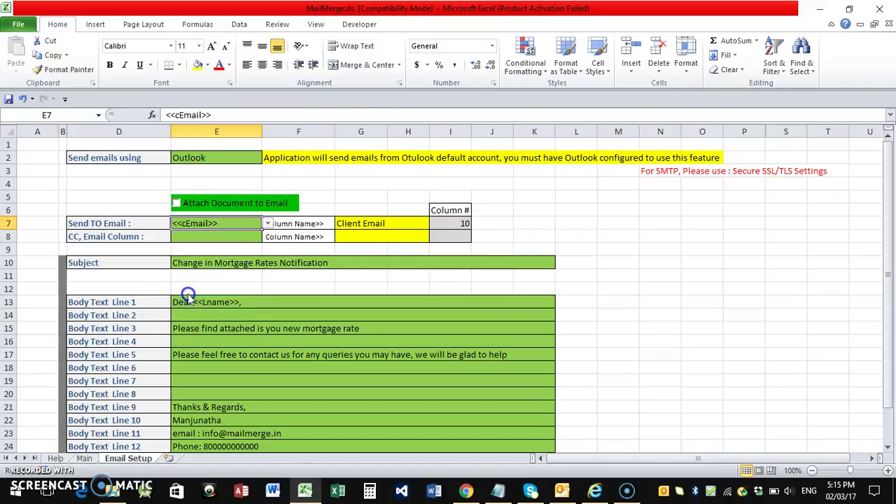
Verify Main's <<cEmail>> heading over Client Email, then show the E8 CC field choices
{"action": "left_click", "coordinate": [85, 458]}
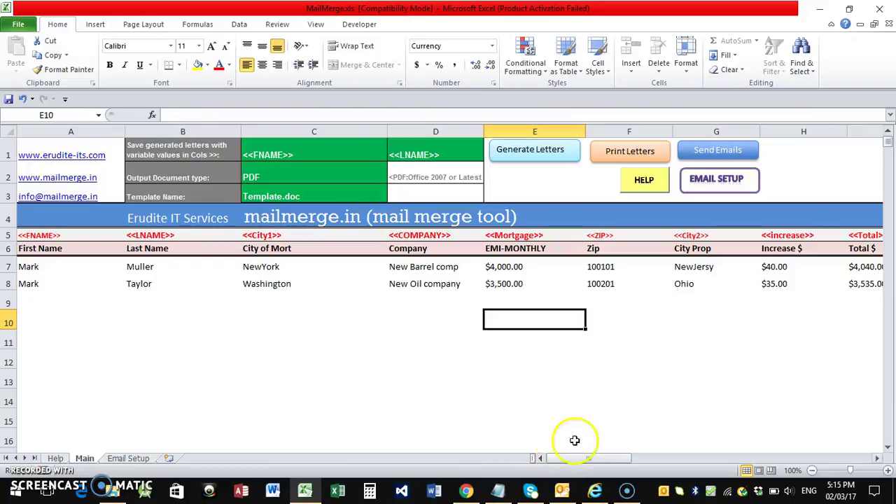
{"action": "left_click_drag", "start_coordinate": [560, 459], "coordinate": [576, 456]}
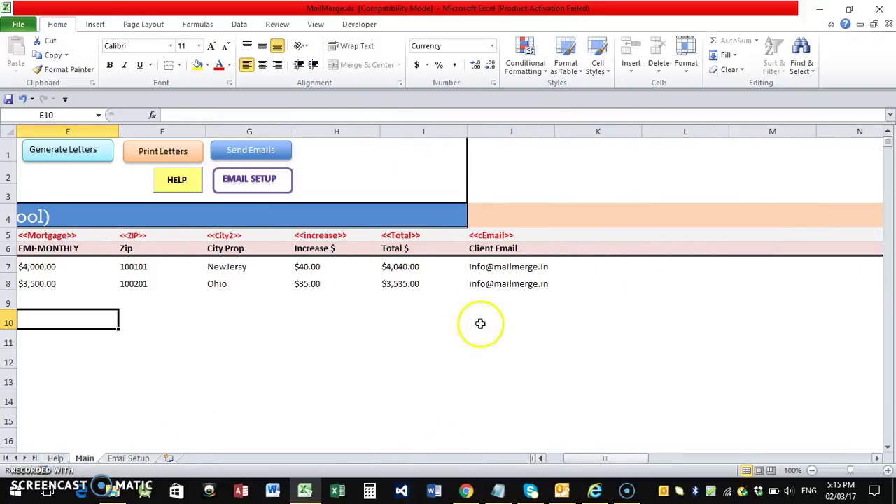
{"action": "left_click", "coordinate": [487, 235]}
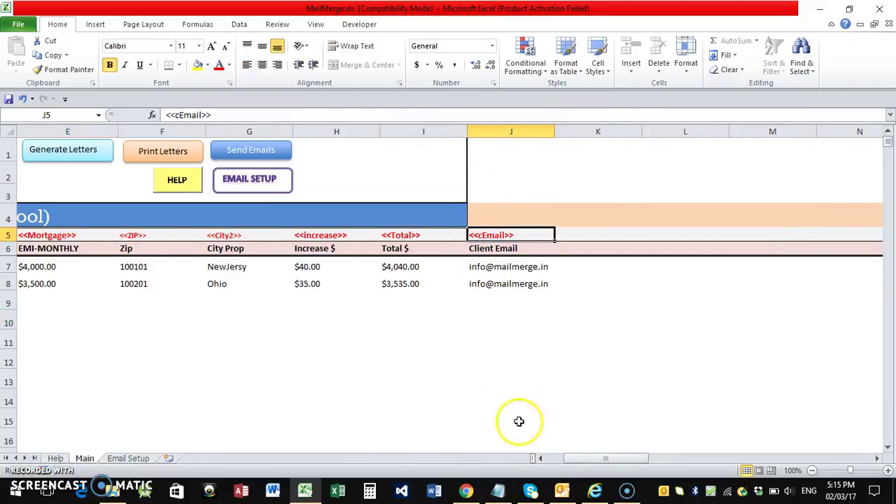
{"action": "left_click_drag", "start_coordinate": [566, 460], "coordinate": [544, 458]}
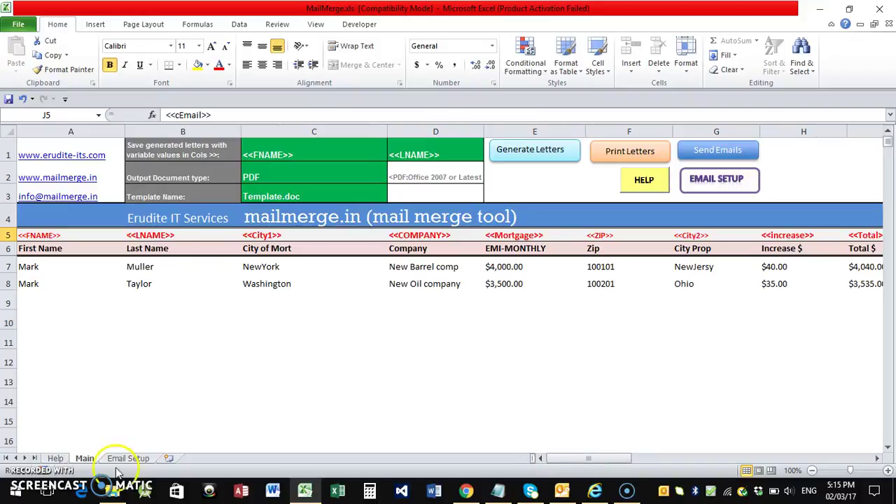
{"action": "left_click", "coordinate": [125, 458]}
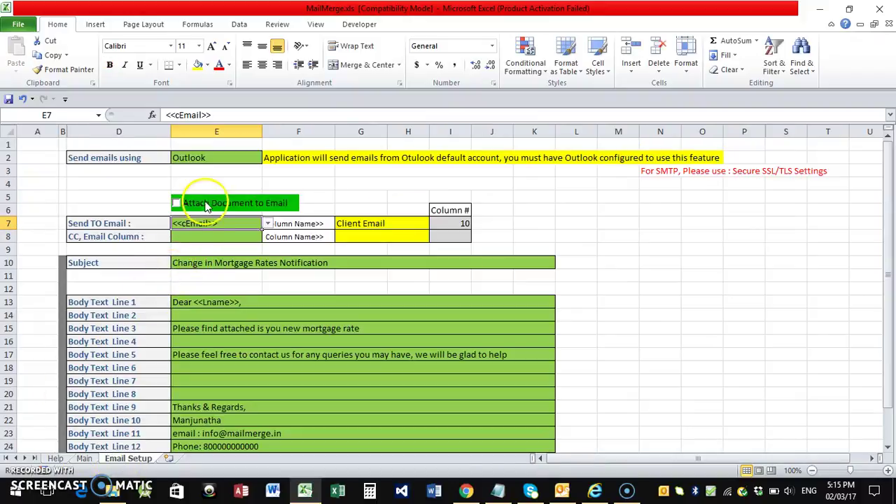
{"action": "left_click", "coordinate": [195, 235]}
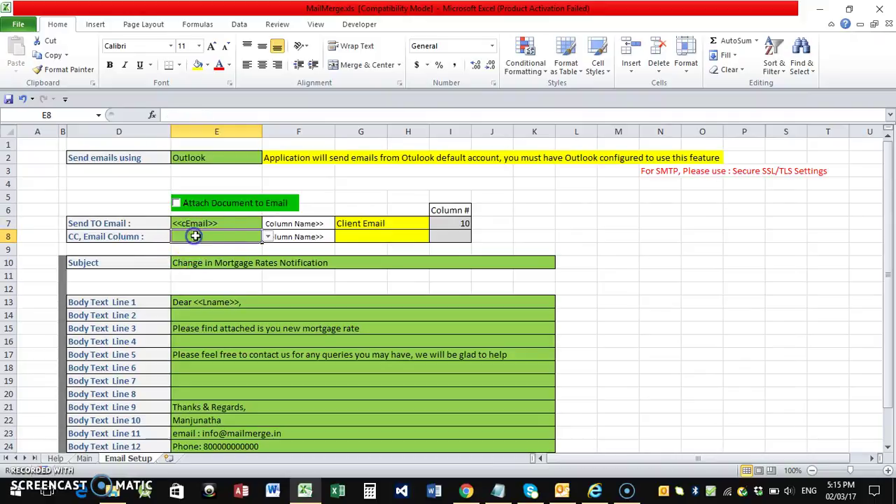
{"action": "left_click", "coordinate": [268, 238]}
{"action": "left_click", "coordinate": [268, 250]}
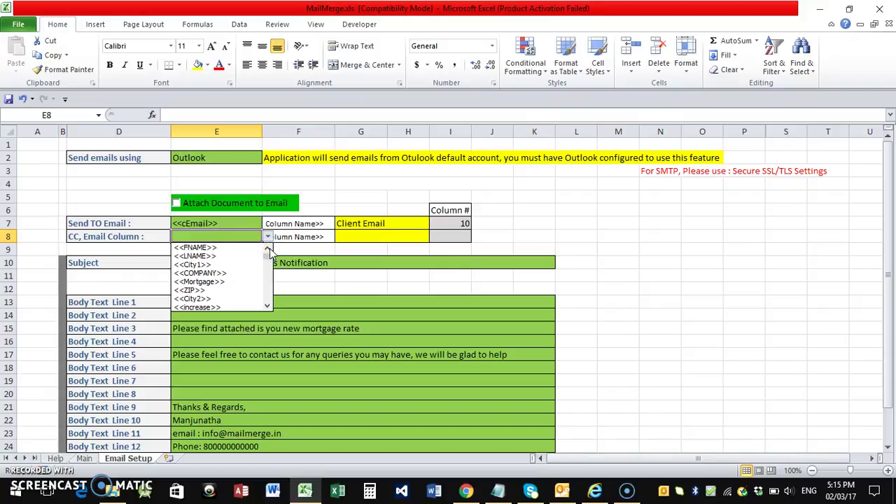
Leave CC blank and make the subject 'Change in Mortgage Rates Notification <<Lname>>'
{"action": "left_click", "coordinate": [270, 271]}
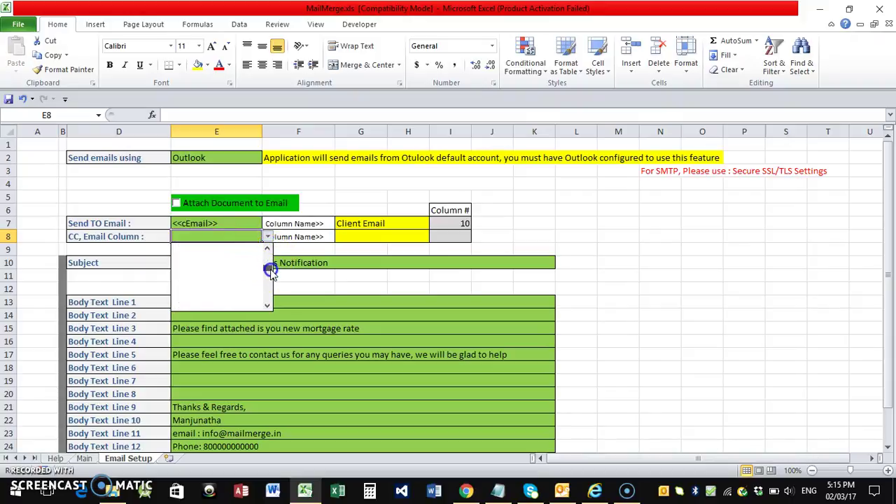
{"action": "left_click", "coordinate": [196, 256]}
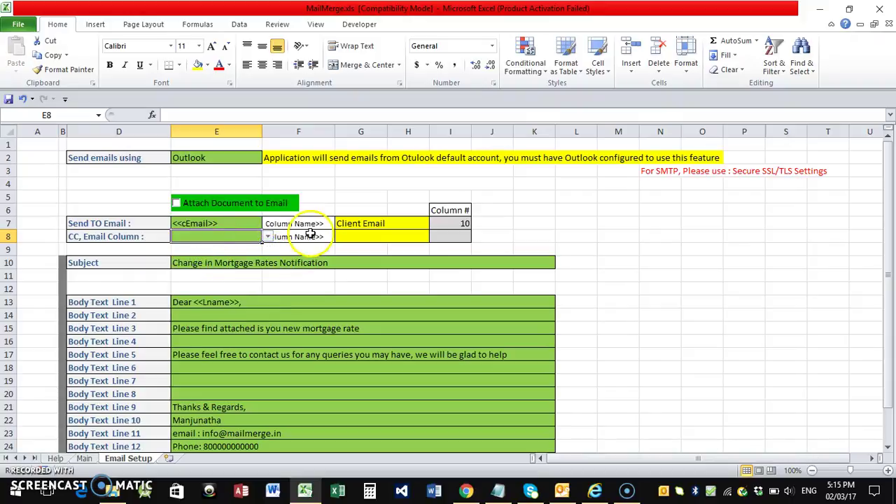
{"action": "left_click", "coordinate": [283, 264]}
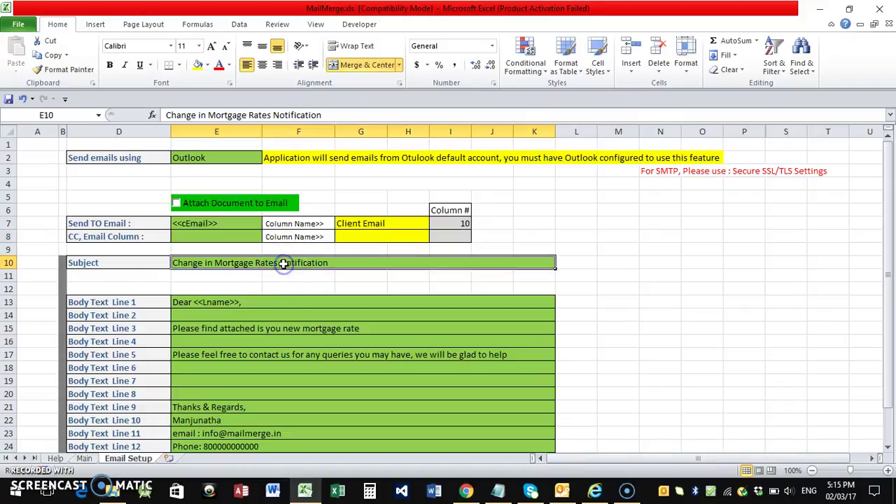
{"action": "left_click", "coordinate": [221, 303]}
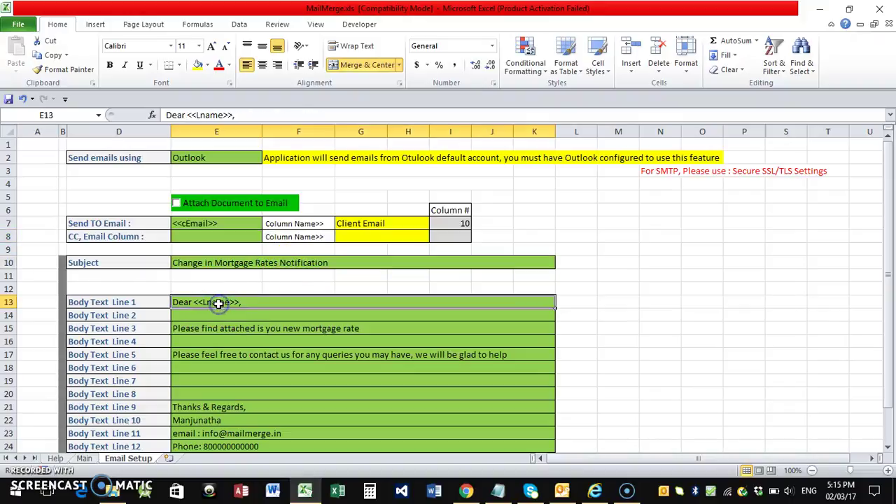
{"action": "left_click", "coordinate": [299, 265]}
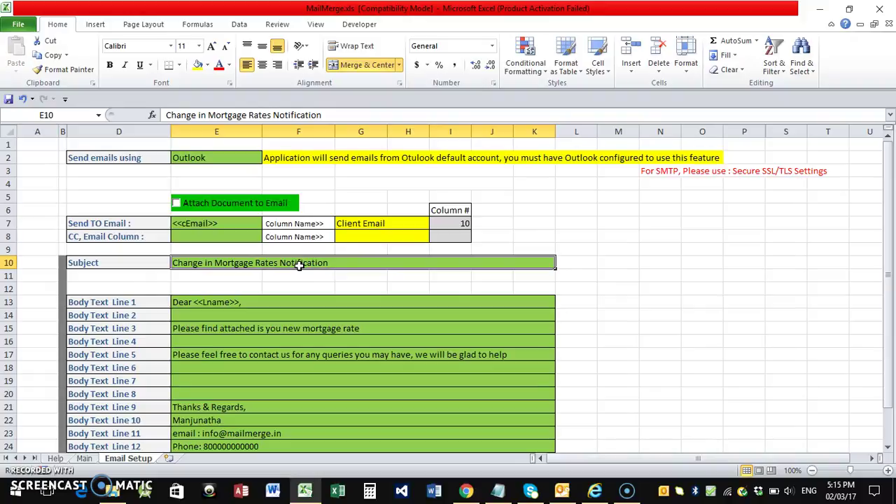
{"action": "left_click", "coordinate": [350, 265]}
{"action": "double_click", "coordinate": [350, 265]}
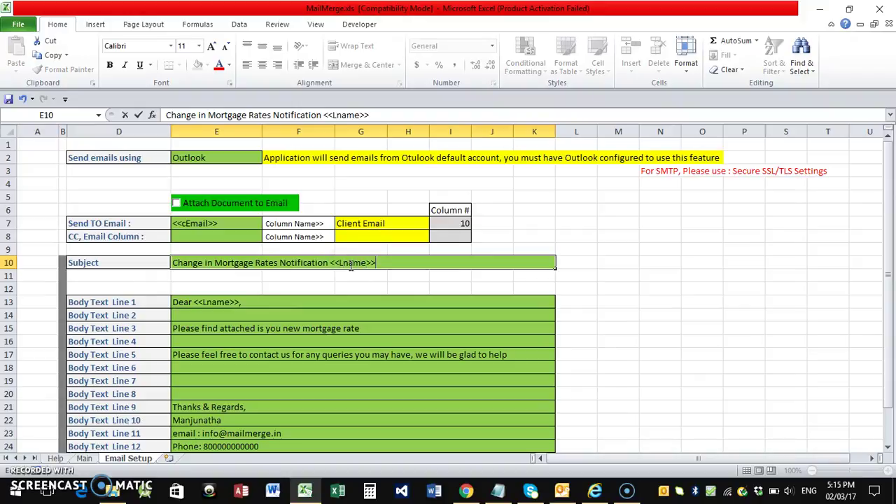
{"action": "left_click", "coordinate": [84, 459]}
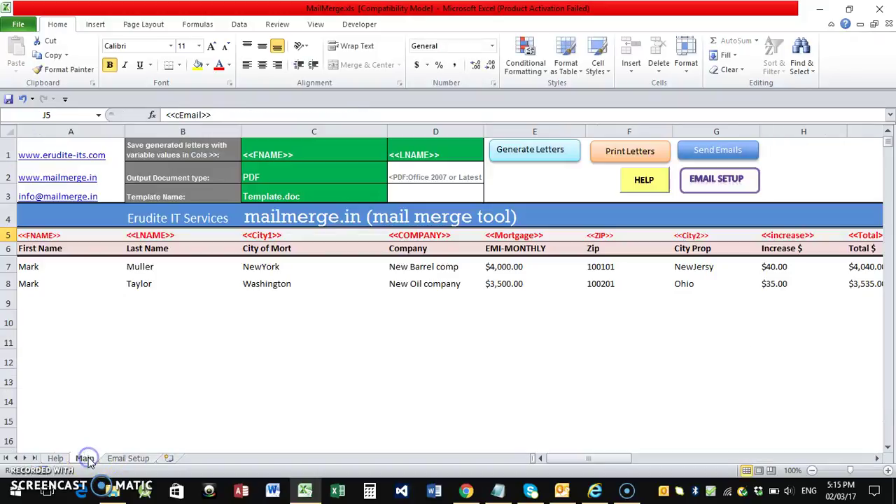
{"action": "left_click", "coordinate": [143, 236]}
{"action": "left_click", "coordinate": [128, 458]}
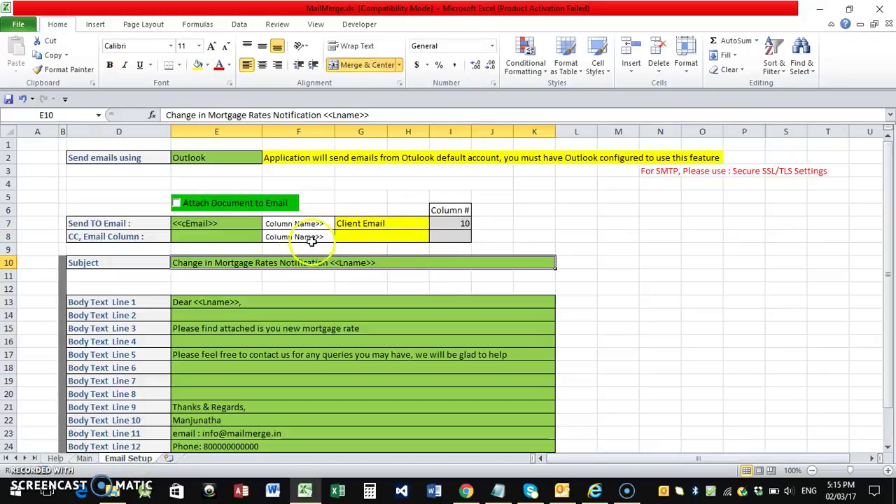
Review the email body's greeting, attachment and contact-us lines
{"action": "left_click", "coordinate": [231, 301]}
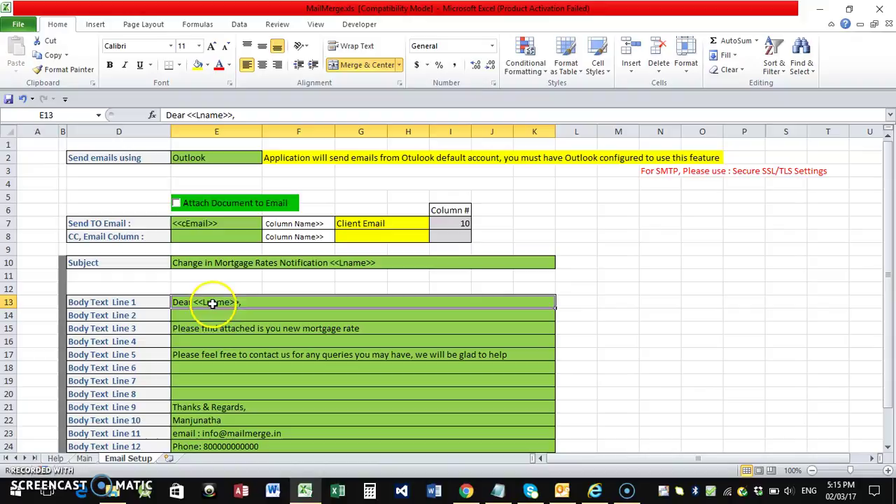
{"action": "left_click", "coordinate": [211, 330]}
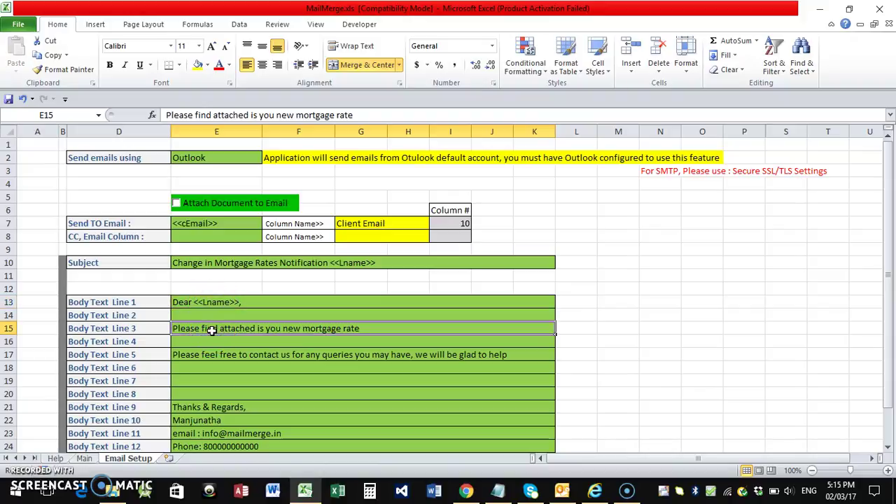
{"action": "scroll", "coordinate": [211, 330], "scroll_direction": "down", "scroll_amount": 1}
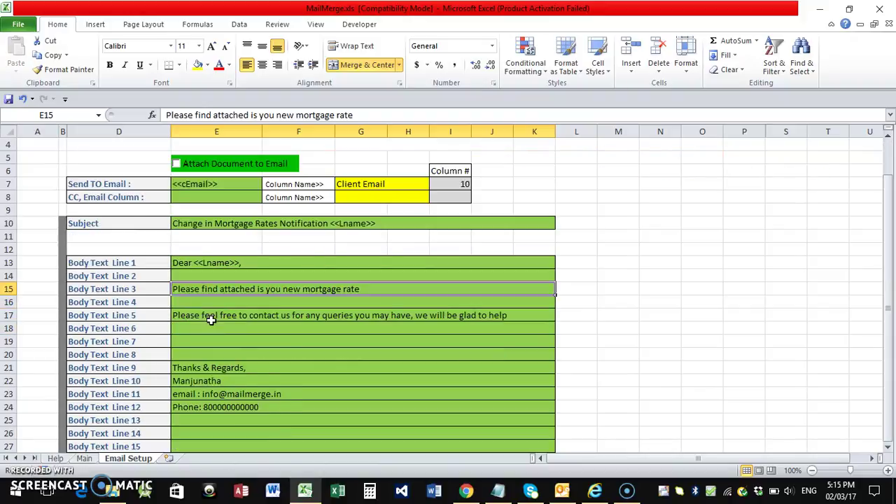
{"action": "left_click", "coordinate": [210, 317]}
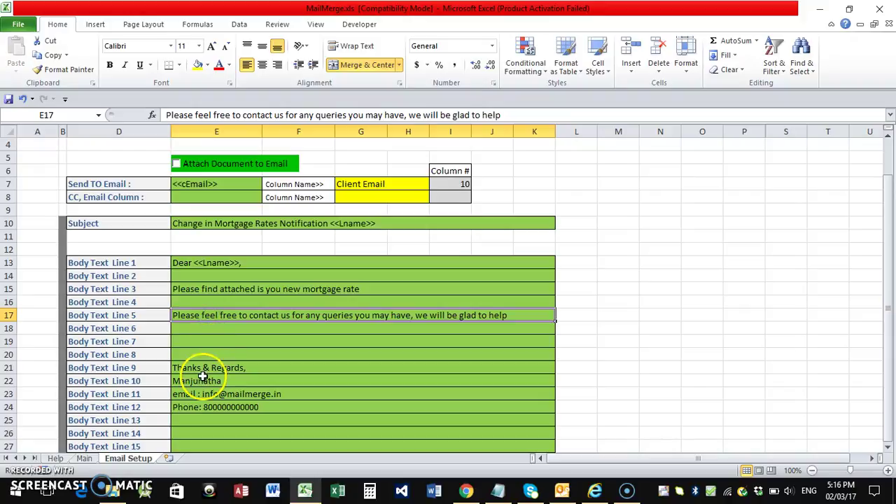
{"action": "left_click_drag", "start_coordinate": [201, 369], "coordinate": [200, 406]}
{"action": "left_click", "coordinate": [200, 336]}
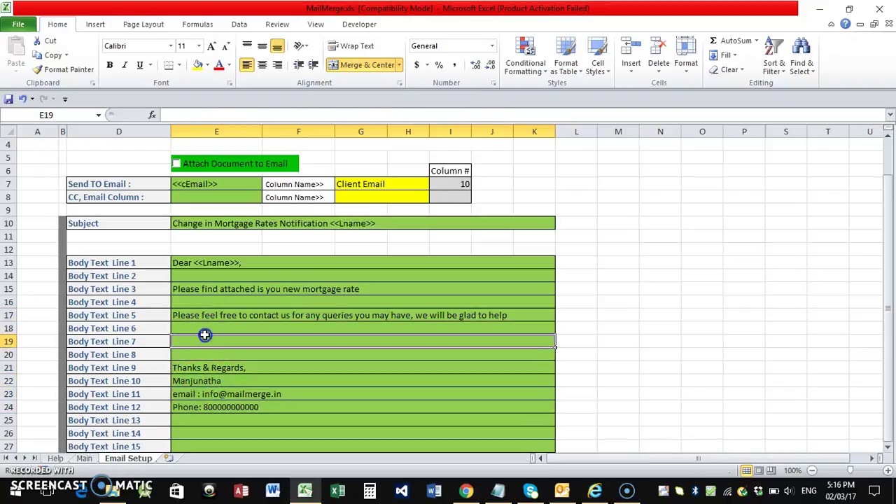
{"action": "scroll", "coordinate": [204, 336], "scroll_direction": "down", "scroll_amount": 2}
{"action": "scroll", "coordinate": [206, 337], "scroll_direction": "up", "scroll_amount": 3}
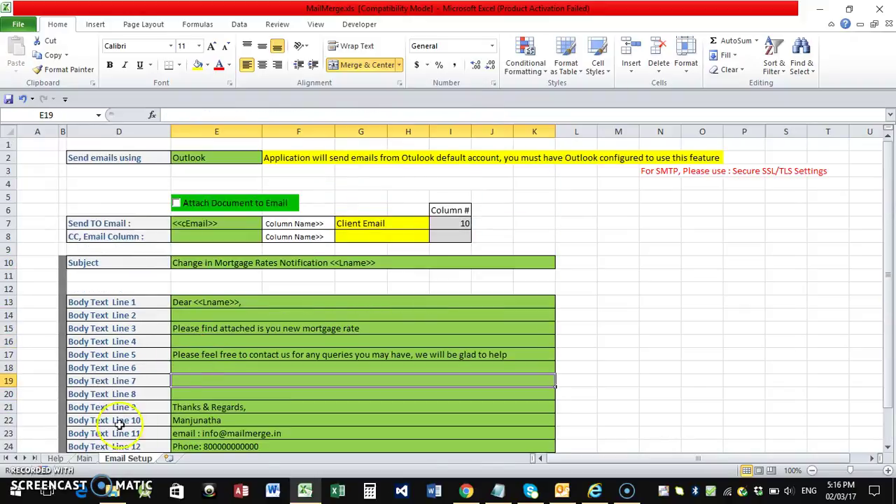
Run Send Emails from the Main sheet and acknowledge the completion message
{"action": "left_click", "coordinate": [84, 458]}
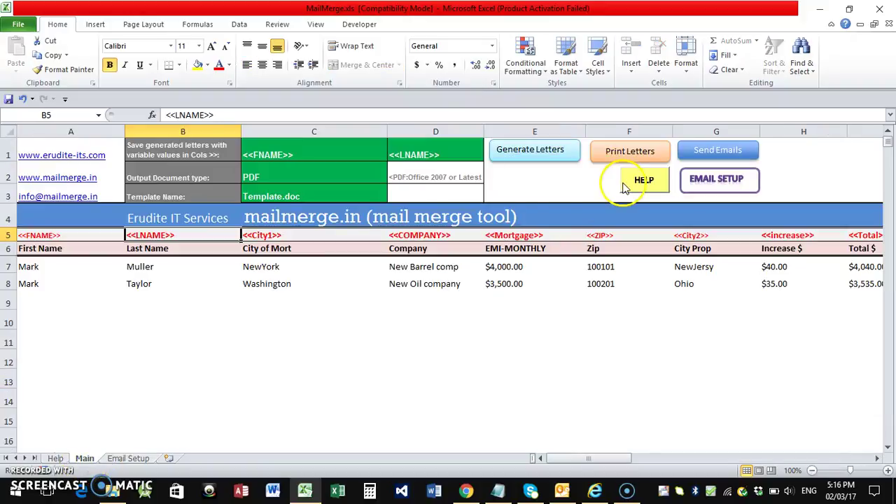
{"action": "left_click", "coordinate": [721, 155]}
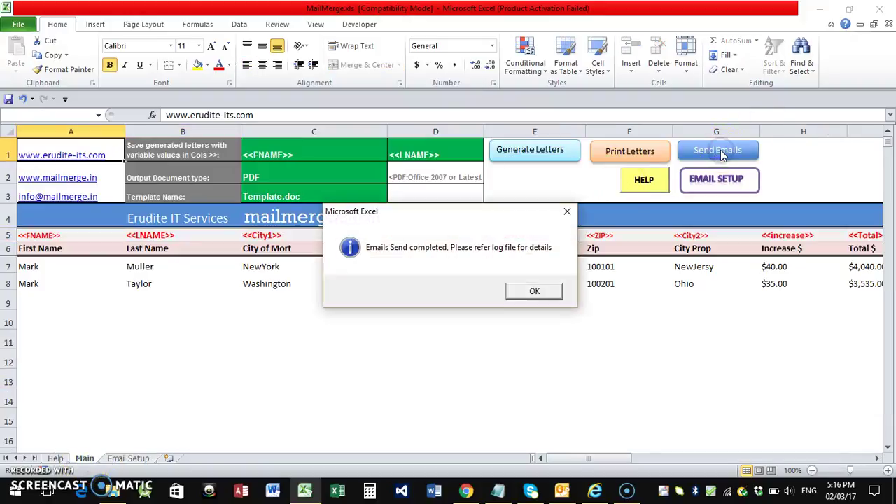
{"action": "left_click", "coordinate": [520, 294]}
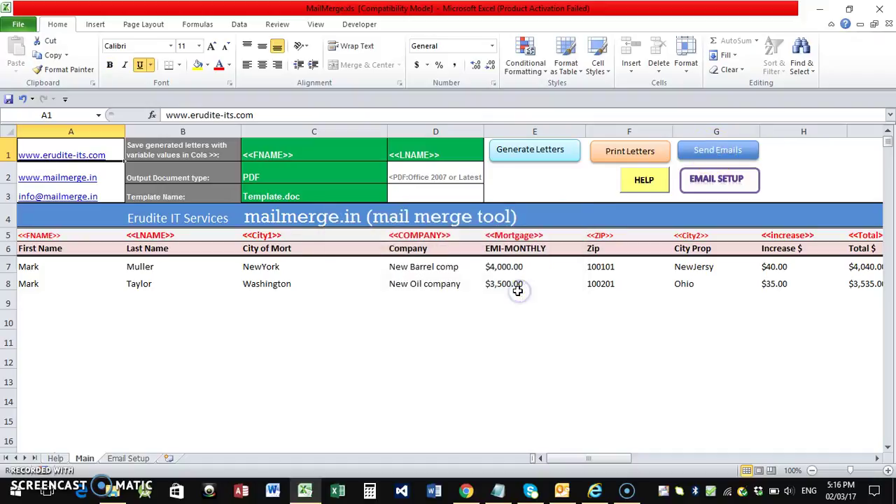
Reload the SquirrelMail INBOX in Chrome to check for the merged emails
{"action": "left_click", "coordinate": [465, 492]}
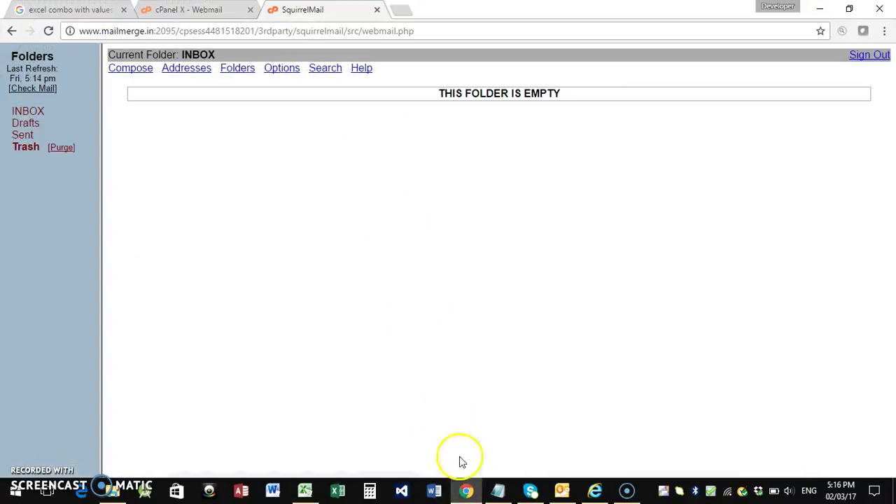
{"action": "left_click", "coordinate": [47, 30]}
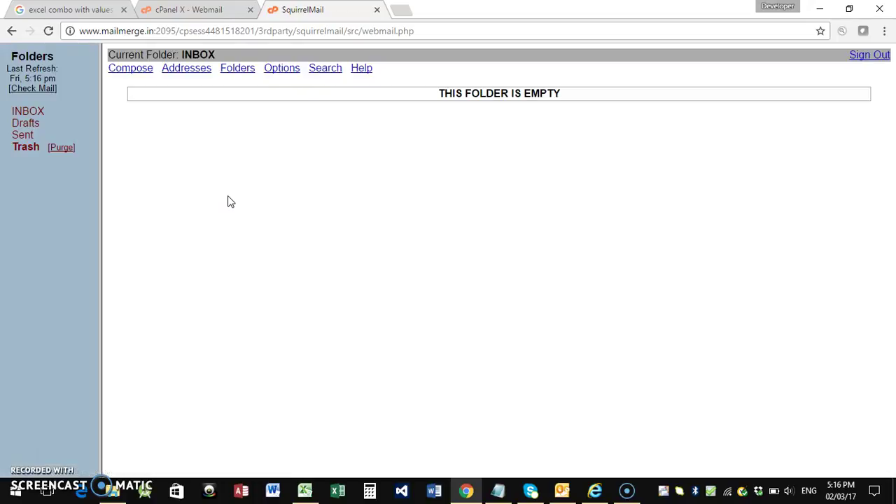
{"action": "left_click", "coordinate": [362, 343]}
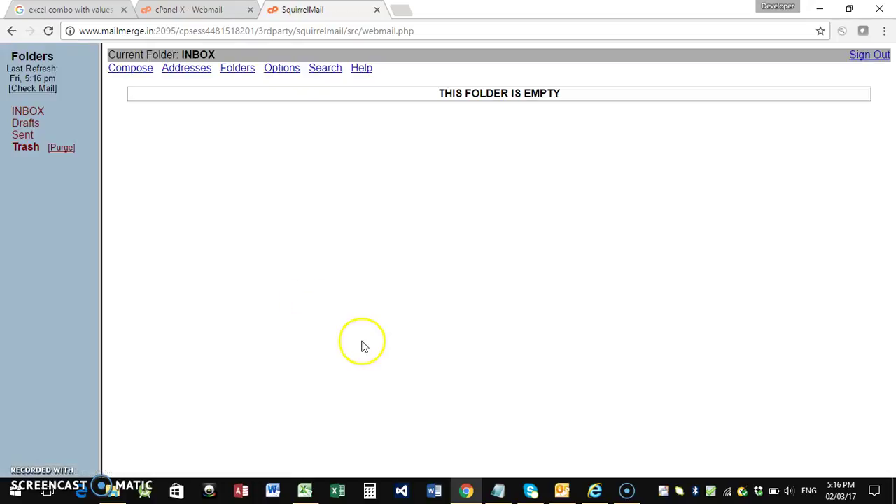
Check Outlook's [Gmail] Sent Mail for the mortgage notification emails, then return to SquirrelMail
{"action": "left_click", "coordinate": [562, 490]}
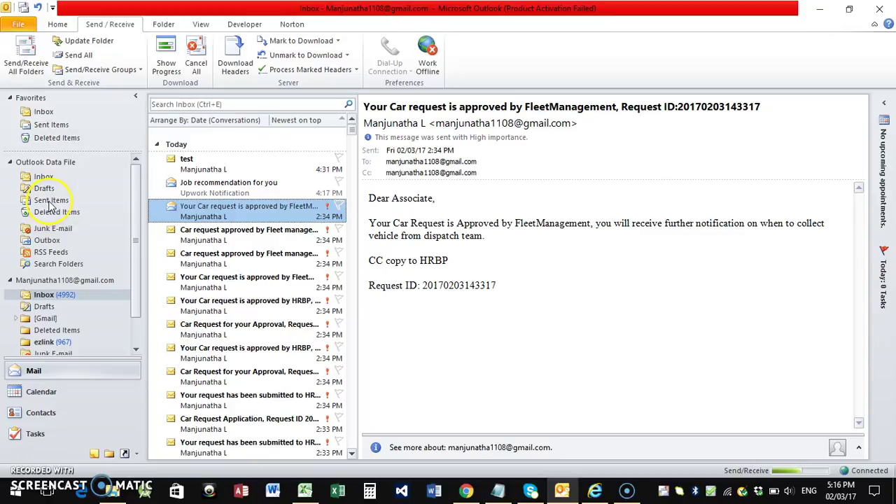
{"action": "scroll", "coordinate": [133, 236], "scroll_direction": "down", "scroll_amount": 1}
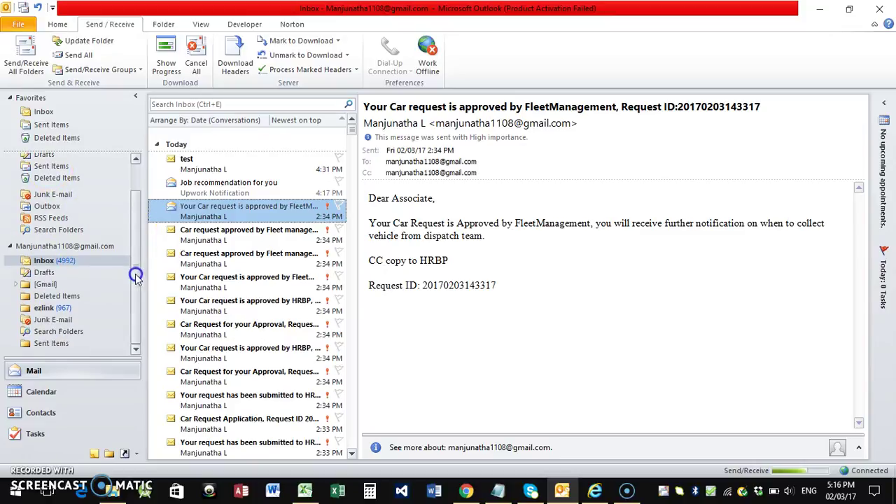
{"action": "left_click", "coordinate": [32, 286]}
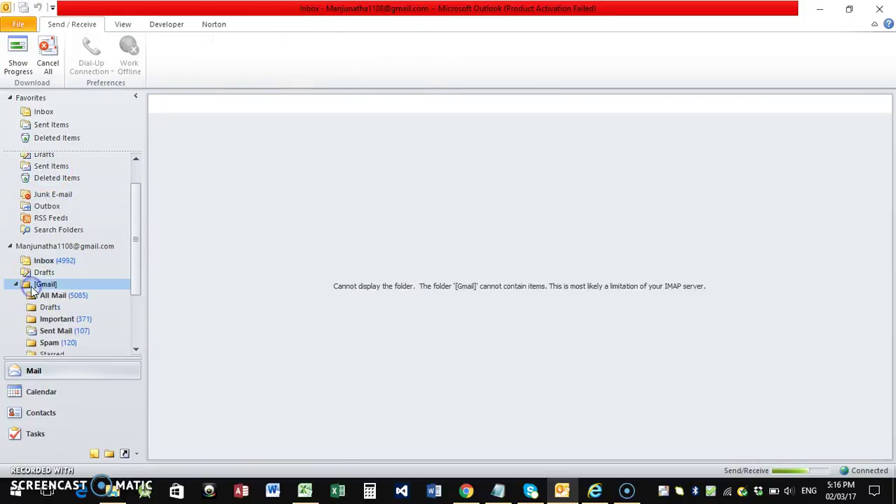
{"action": "left_click", "coordinate": [56, 332]}
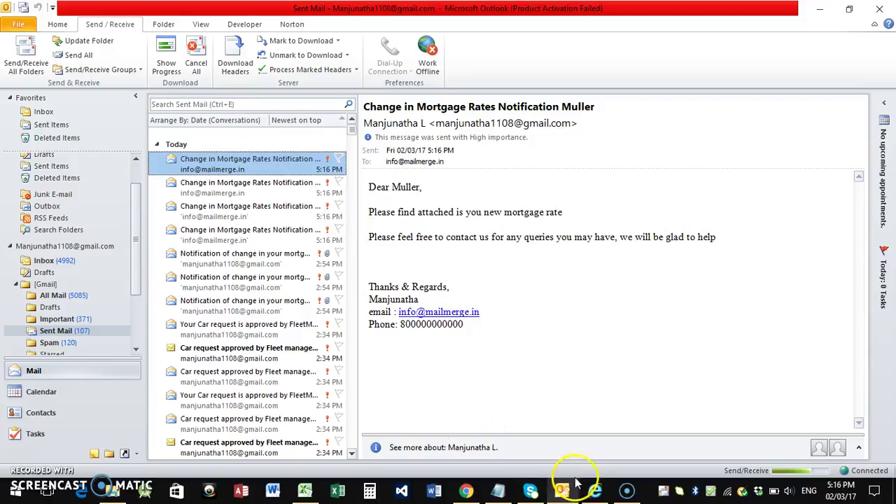
{"action": "left_click", "coordinate": [464, 492]}
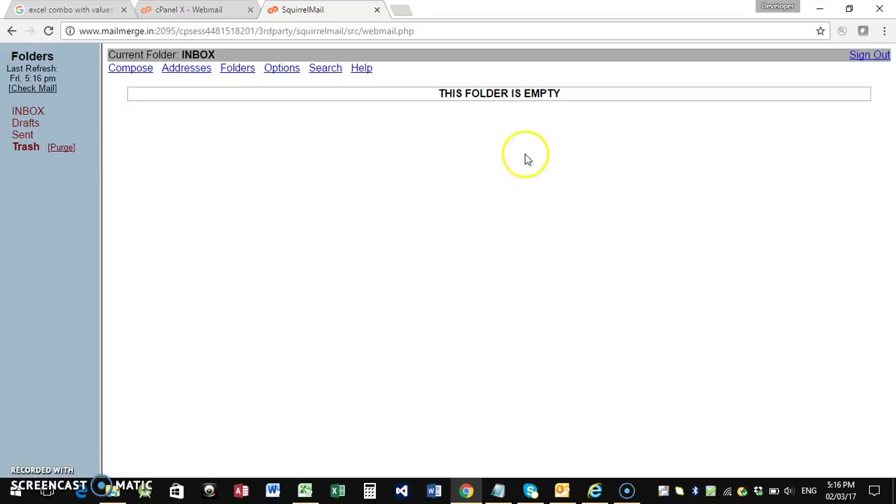
Sign out of the SquirrelMail webmail account and log back in with the saved address
{"action": "left_click", "coordinate": [860, 56]}
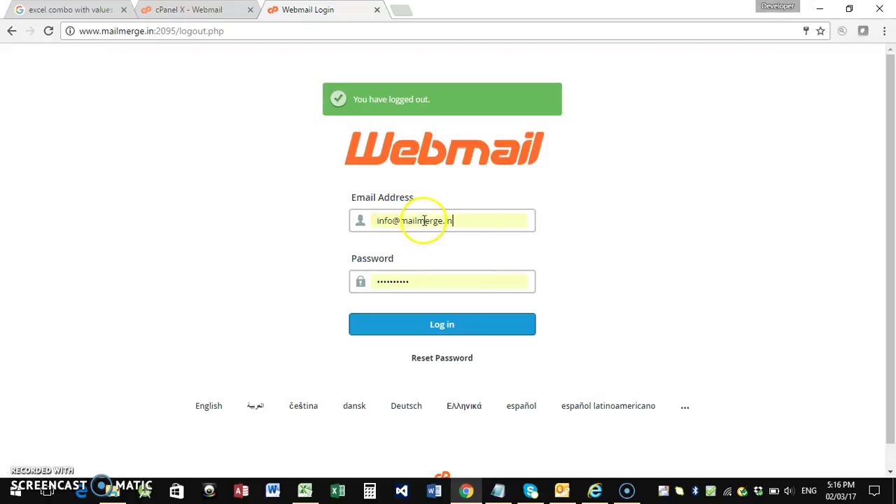
{"action": "left_click", "coordinate": [425, 221]}
{"action": "left_click", "coordinate": [423, 238]}
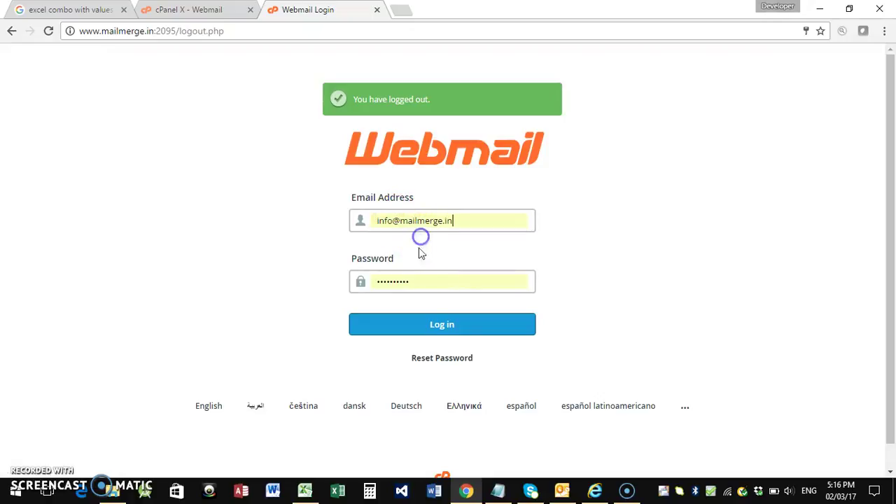
{"action": "left_click", "coordinate": [418, 325]}
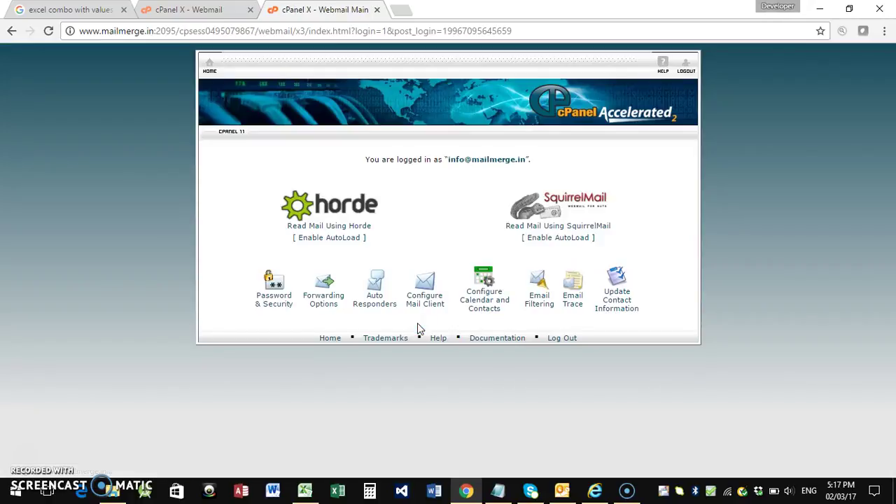
Open the SquirrelMail INBOX, confirm it is still empty, and return to the MailMerge workbook
{"action": "left_click", "coordinate": [545, 228]}
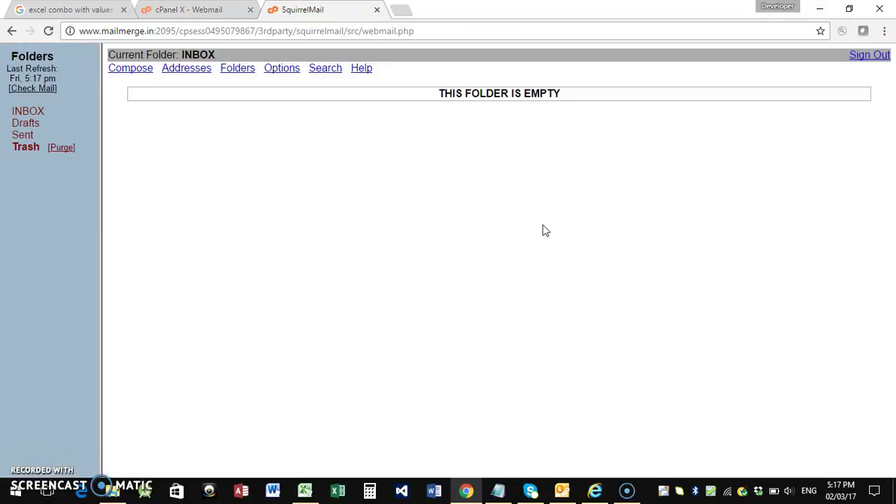
{"action": "left_click", "coordinate": [31, 113]}
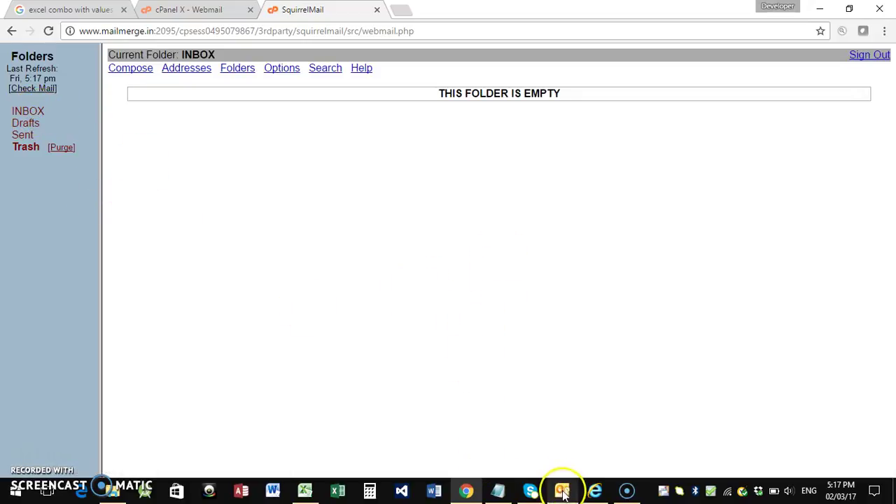
{"action": "left_click", "coordinate": [305, 491]}
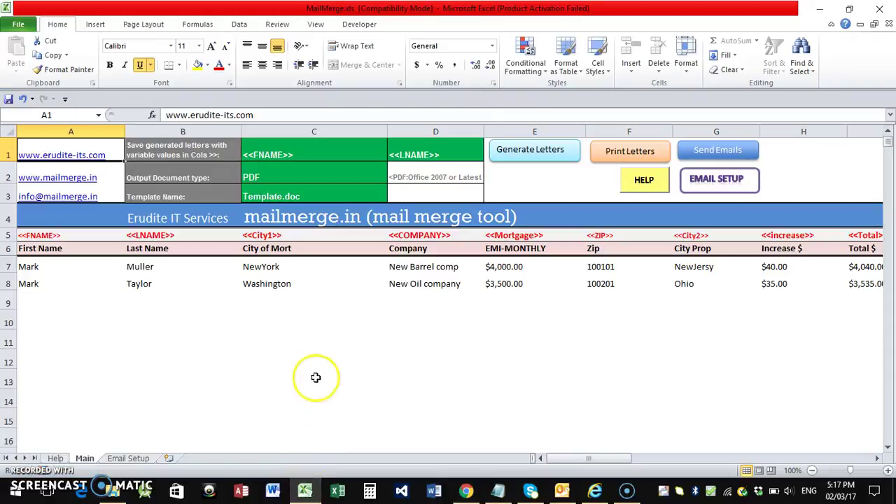
Review the Email Setup sheet: Outlook send method and the mortgage-rate subject and body lines
{"action": "left_click", "coordinate": [140, 459]}
{"action": "left_click", "coordinate": [245, 157]}
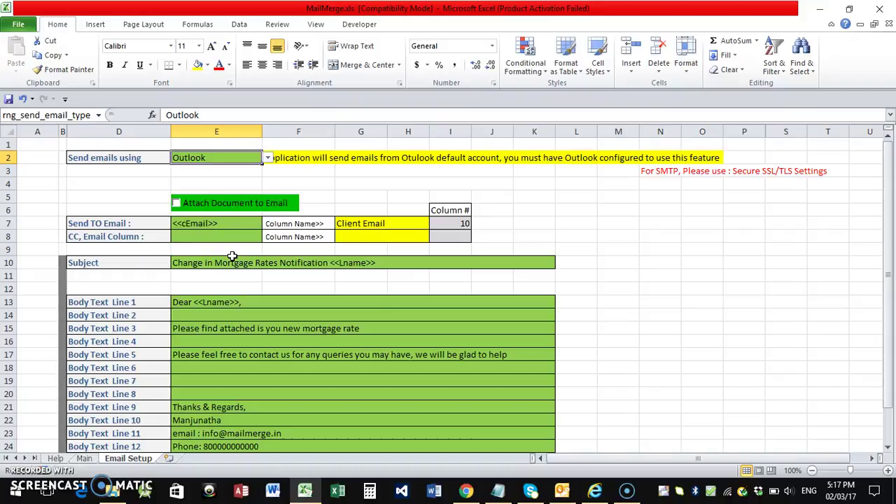
{"action": "scroll", "coordinate": [239, 267], "scroll_direction": "down", "scroll_amount": 3}
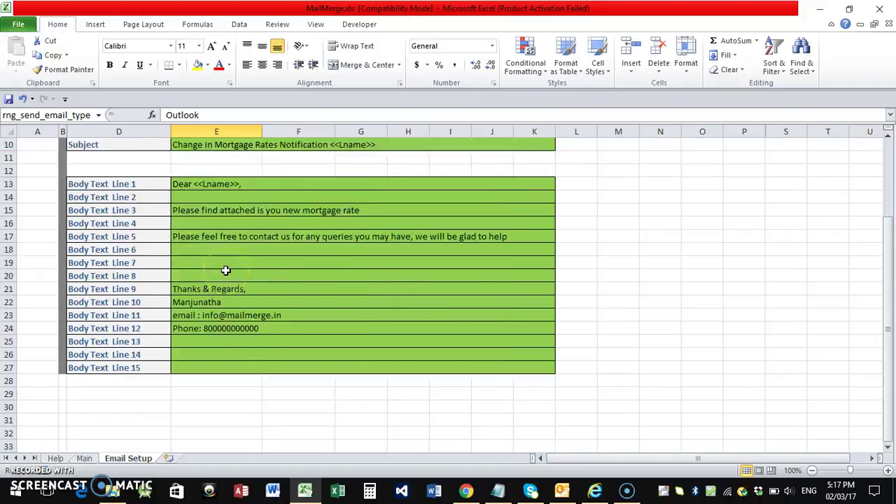
{"action": "scroll", "coordinate": [231, 270], "scroll_direction": "up", "scroll_amount": 3}
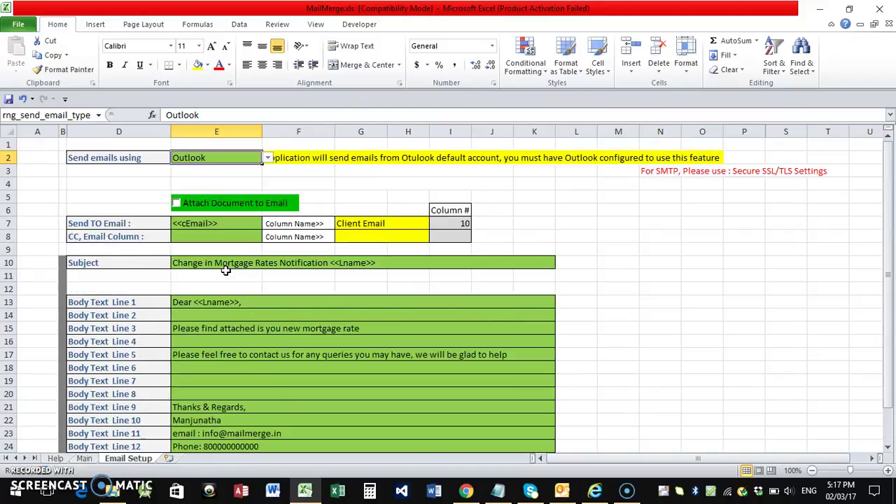
Check webmail and open the first of two new Change in Mortgage Rates Notification emails
{"action": "left_click", "coordinate": [466, 490]}
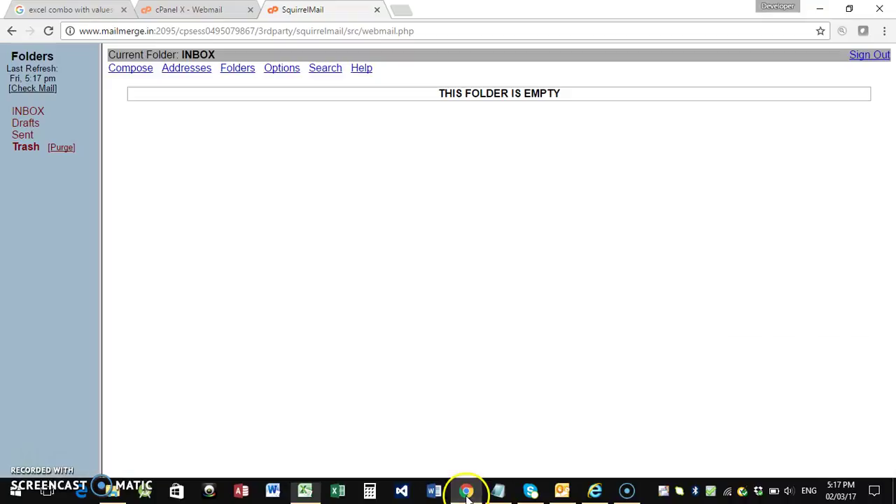
{"action": "left_click", "coordinate": [35, 88]}
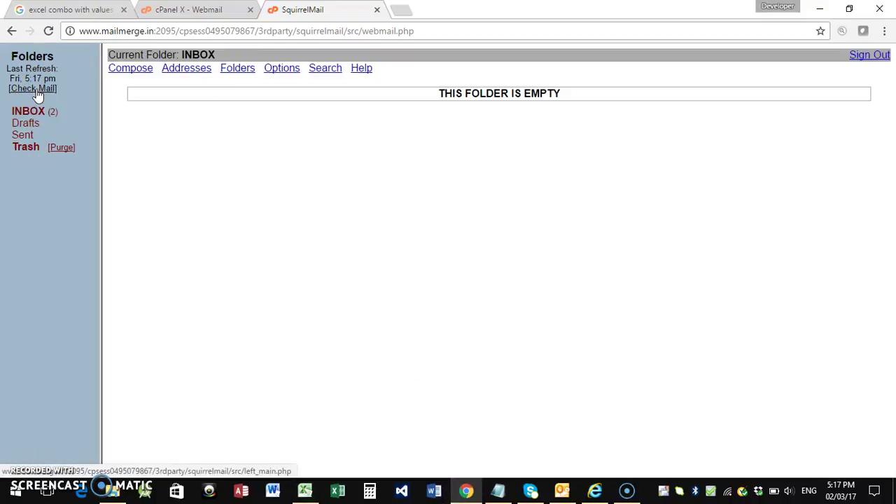
{"action": "left_click", "coordinate": [31, 110]}
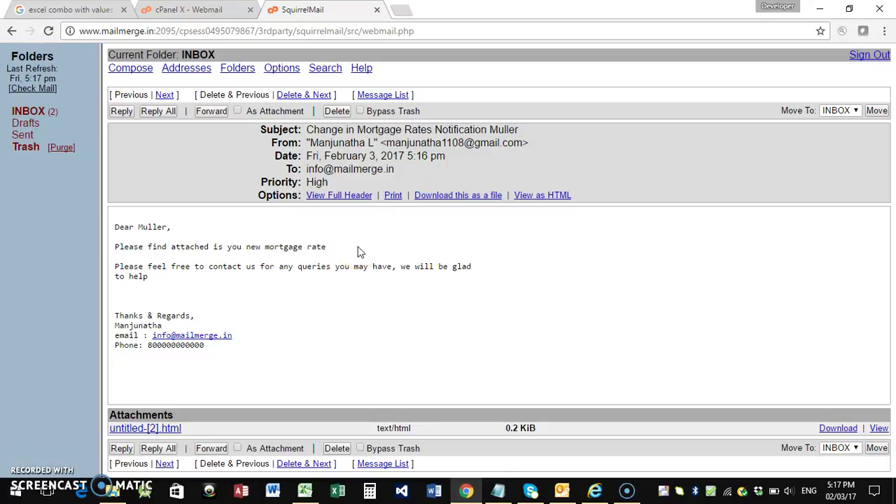
{"action": "left_click", "coordinate": [305, 490]}
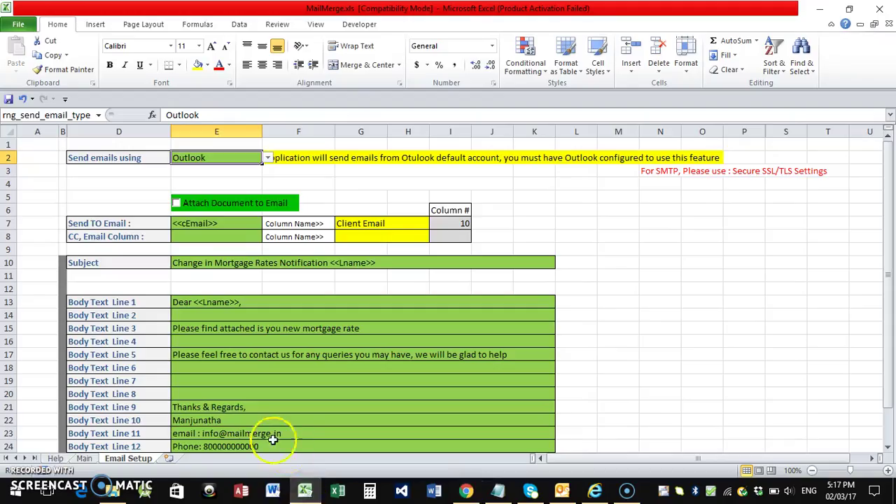
Turn on Attach Document to Email and resend the mortgage-rate emails from the Main sheet
{"action": "left_click", "coordinate": [176, 203]}
{"action": "left_click", "coordinate": [83, 459]}
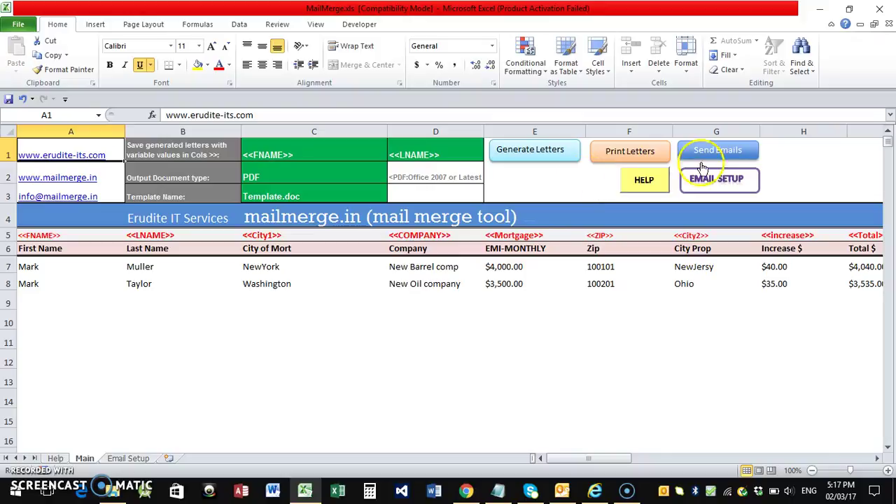
{"action": "left_click", "coordinate": [716, 150]}
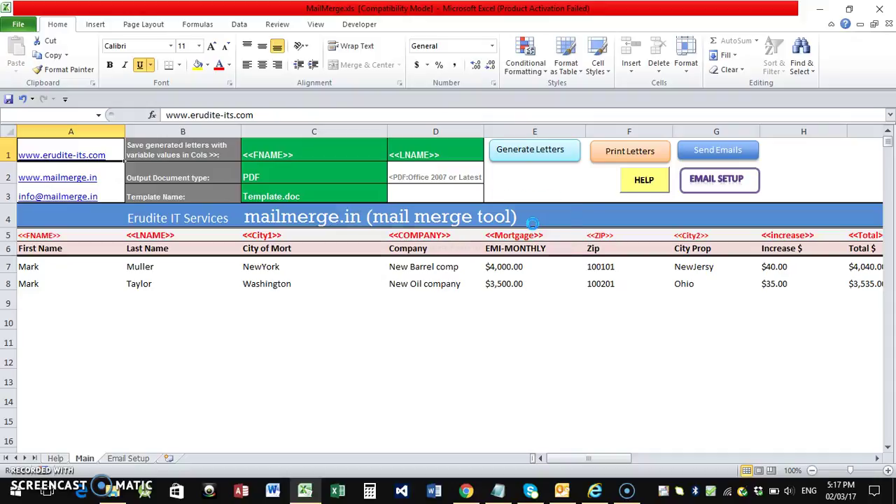
{"action": "left_click", "coordinate": [527, 289]}
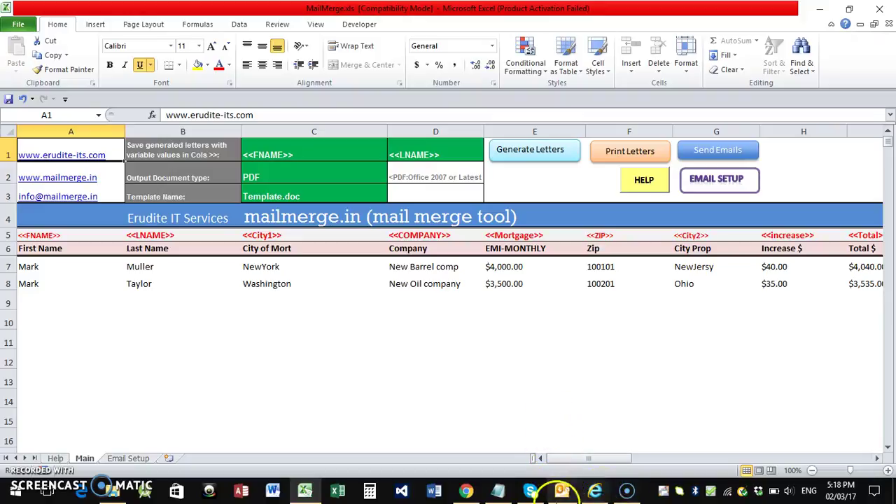
{"action": "left_click", "coordinate": [466, 491]}
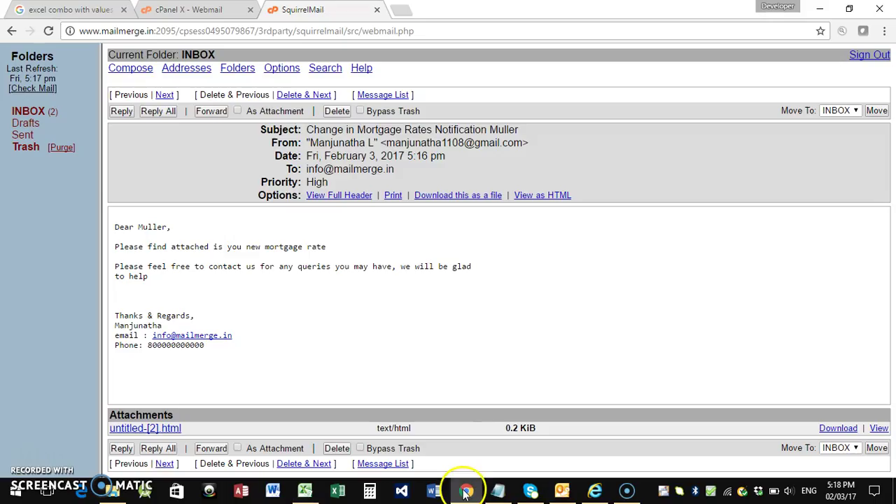
Refresh SquirrelMail repeatedly and reopen the INBOX listing the two mortgage-rate emails
{"action": "left_click", "coordinate": [29, 91]}
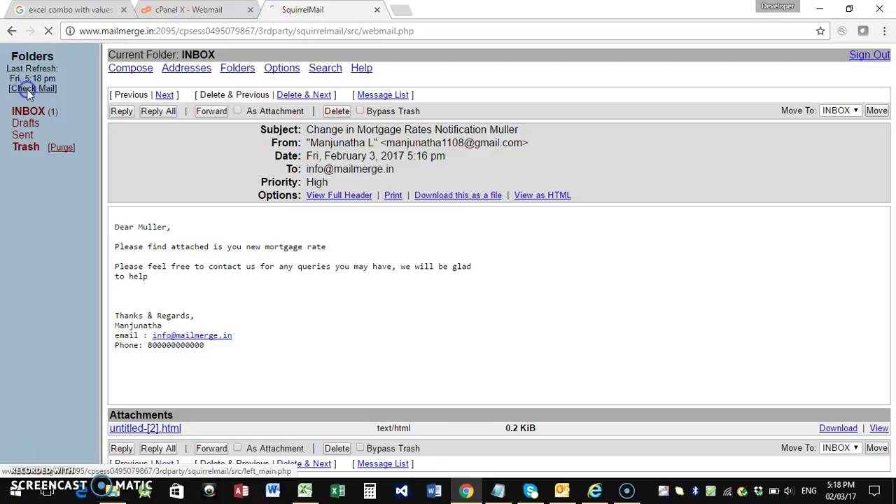
{"action": "left_click", "coordinate": [29, 91]}
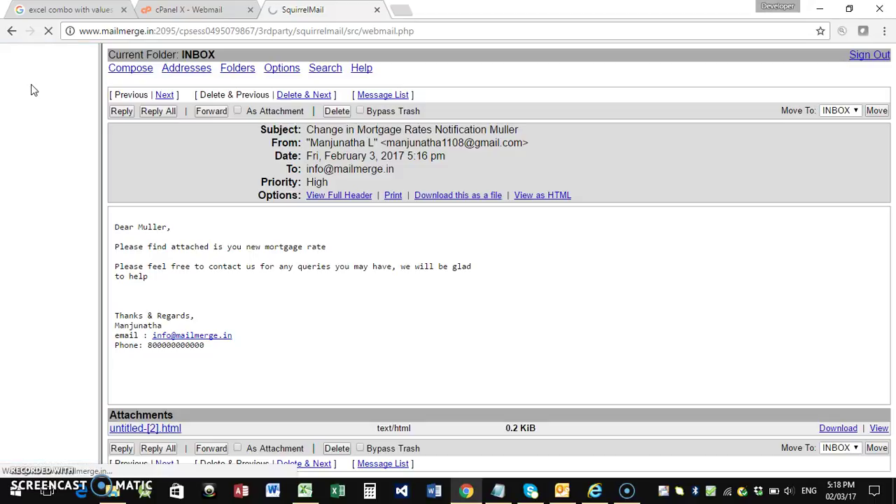
{"action": "left_click", "coordinate": [32, 105]}
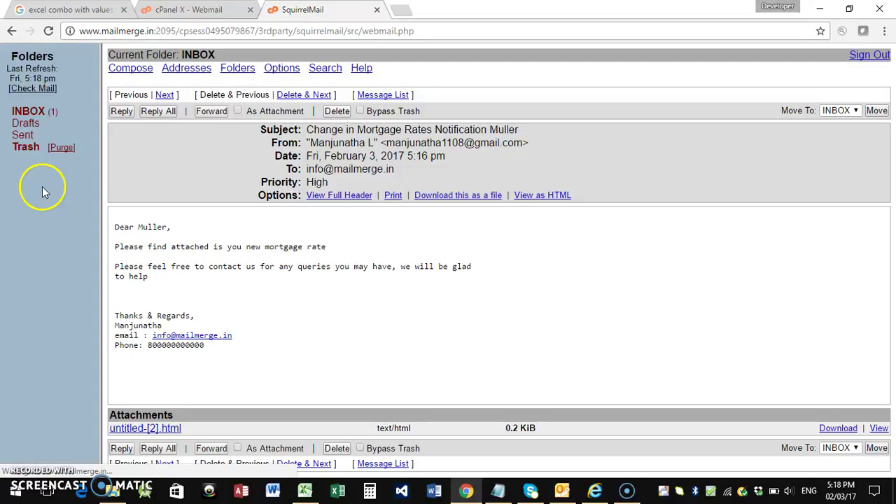
{"action": "left_click", "coordinate": [35, 89]}
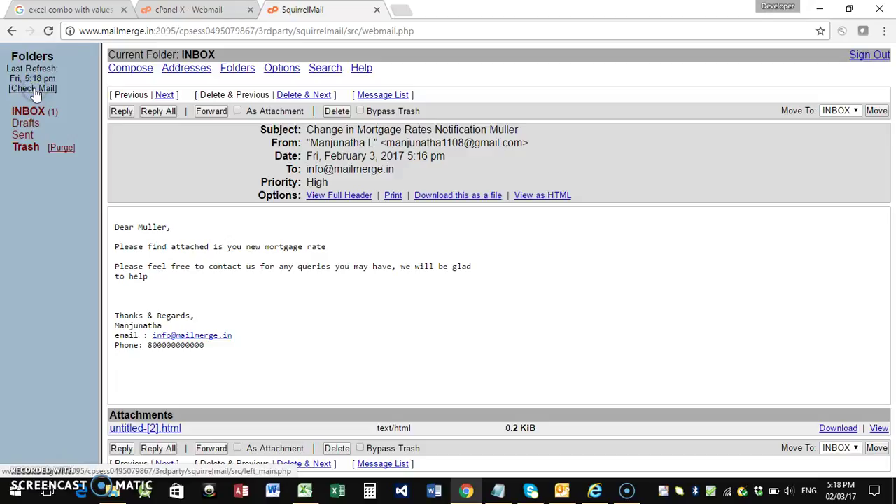
{"action": "left_click", "coordinate": [34, 89]}
{"action": "left_click", "coordinate": [30, 111]}
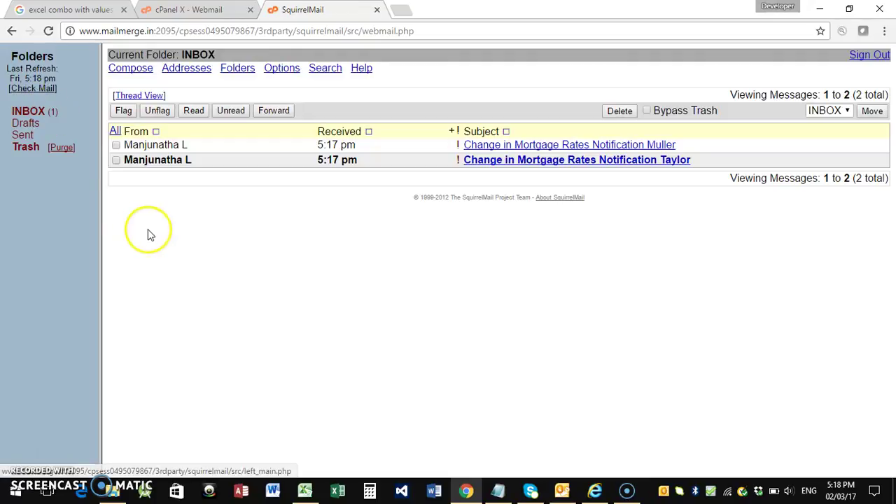
Check Outlook's sending progress, minimize it, and refresh the webmail inbox again
{"action": "left_click", "coordinate": [564, 488]}
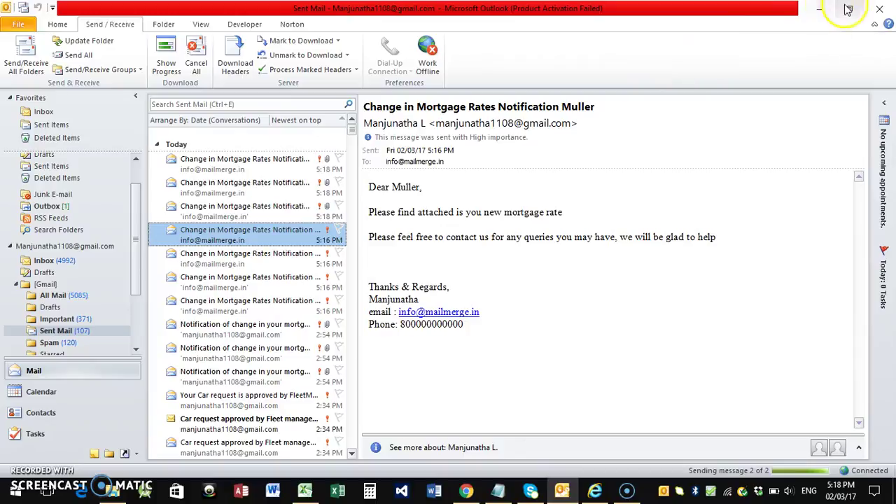
{"action": "left_click", "coordinate": [819, 8]}
{"action": "left_click", "coordinate": [33, 88]}
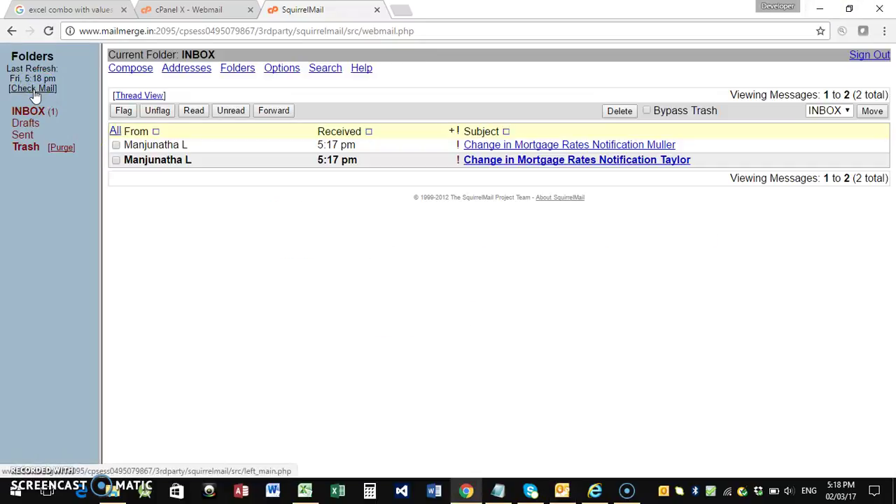
{"action": "left_click", "coordinate": [33, 89]}
{"action": "left_click", "coordinate": [33, 90]}
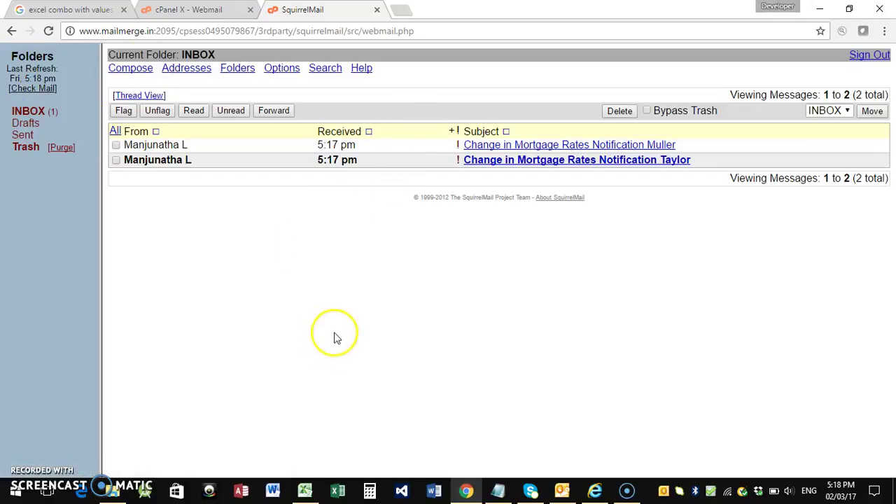
Switch the Email Setup sheet's sending method in E2 to SMTP
{"action": "left_click", "coordinate": [305, 490]}
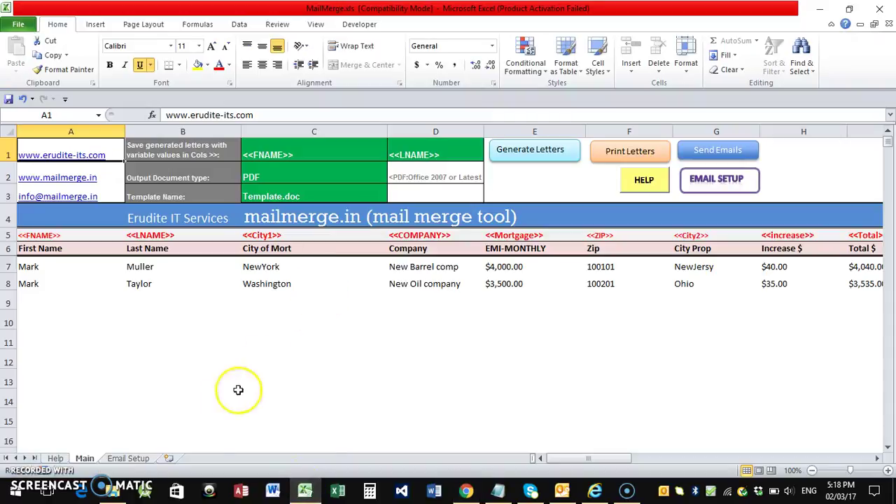
{"action": "left_click", "coordinate": [128, 458]}
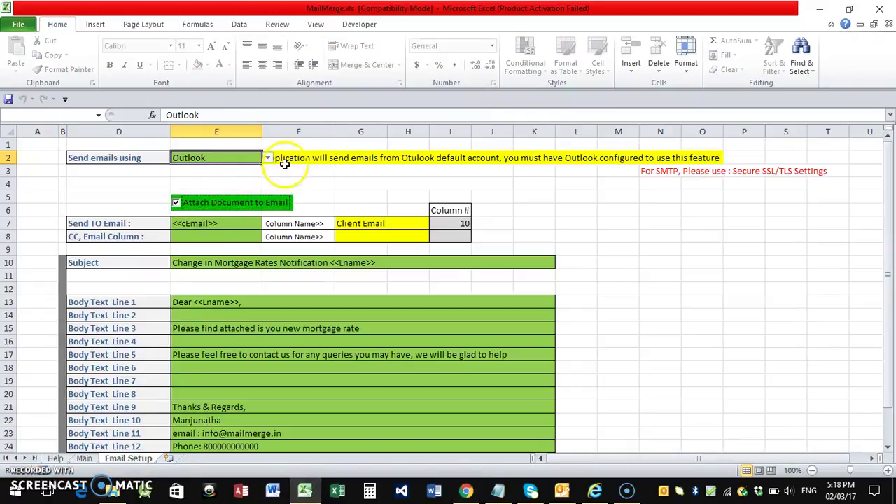
{"action": "left_click", "coordinate": [268, 157]}
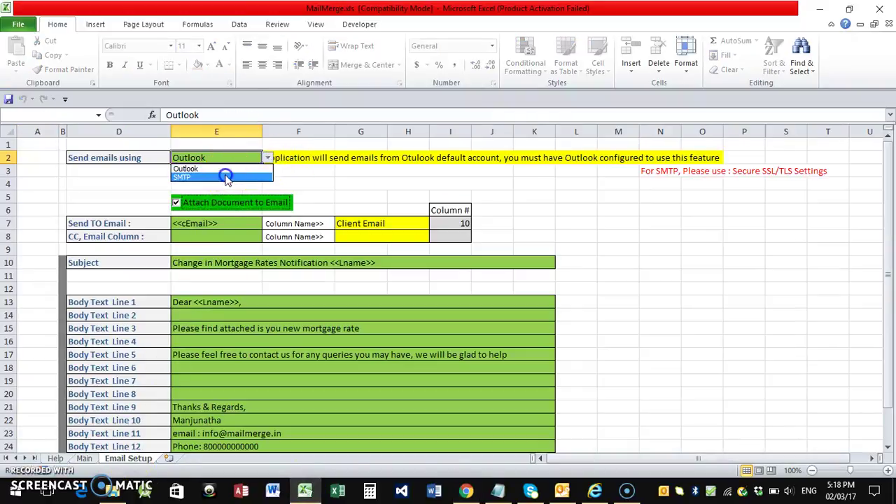
{"action": "left_click", "coordinate": [224, 177]}
Enter the sender e-mail address in E3 and the account password in E4
{"action": "left_click", "coordinate": [217, 171]}
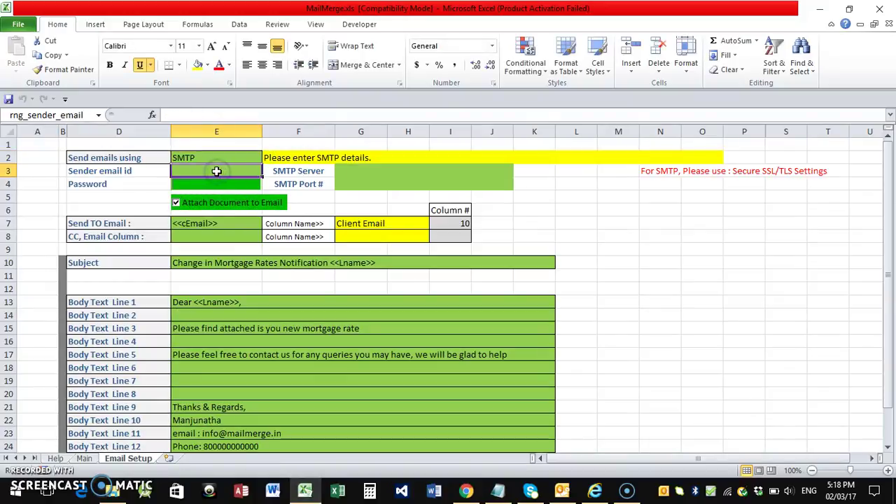
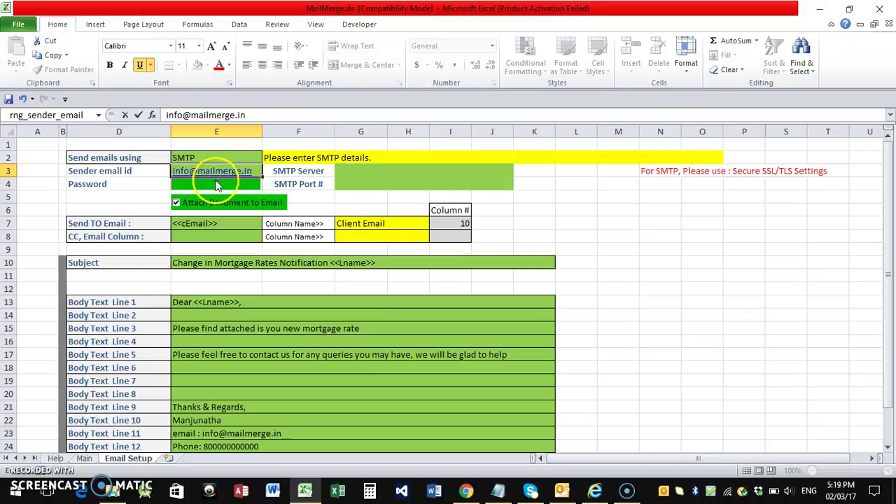
{"action": "left_click", "coordinate": [217, 184]}
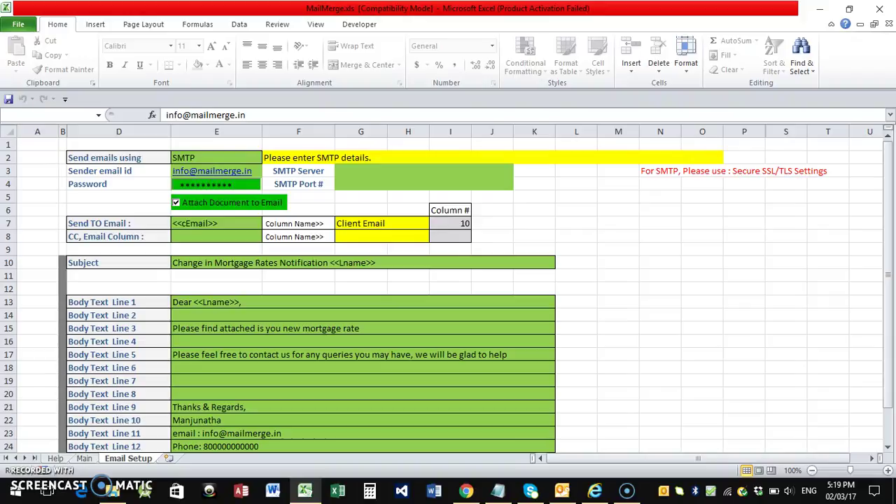
{"action": "left_click", "coordinate": [363, 182]}
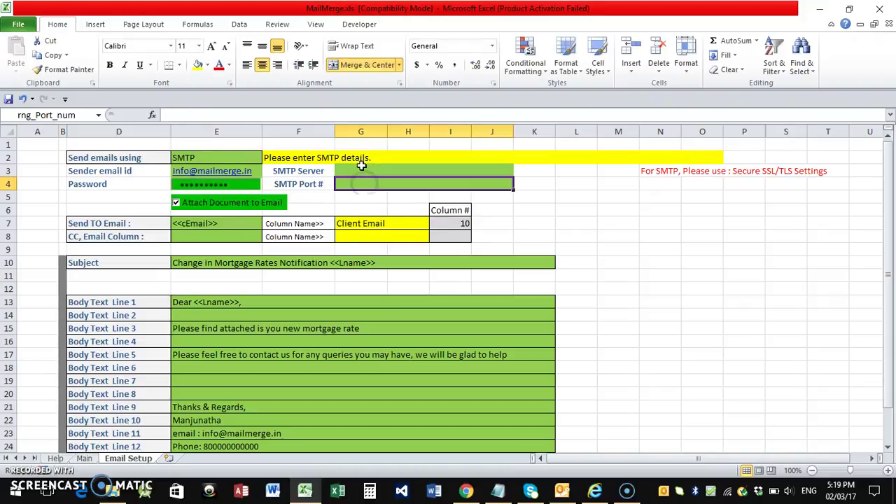
{"action": "left_click", "coordinate": [361, 166]}
Paste the SMTP server server17.hostingraja.in from the notes into the server field
{"action": "left_click", "coordinate": [498, 490]}
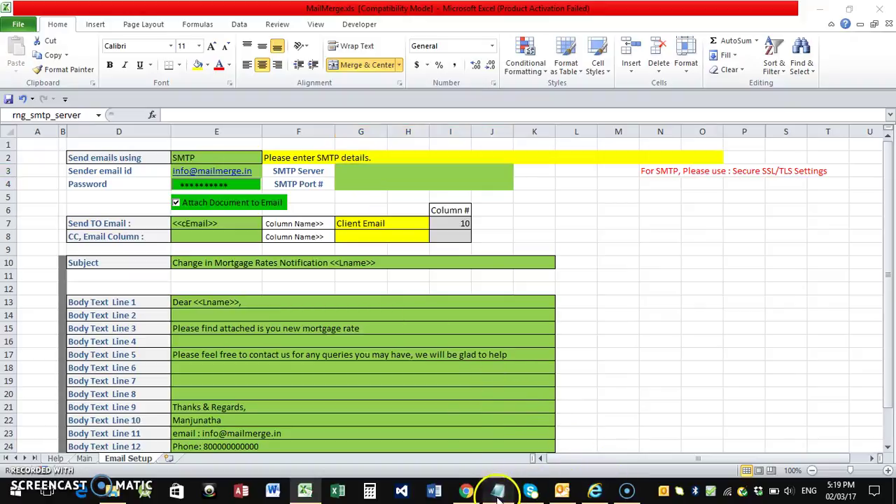
{"action": "left_click_drag", "start_coordinate": [324, 84], "coordinate": [203, 77]}
{"action": "key", "text": "ctrl+c"}
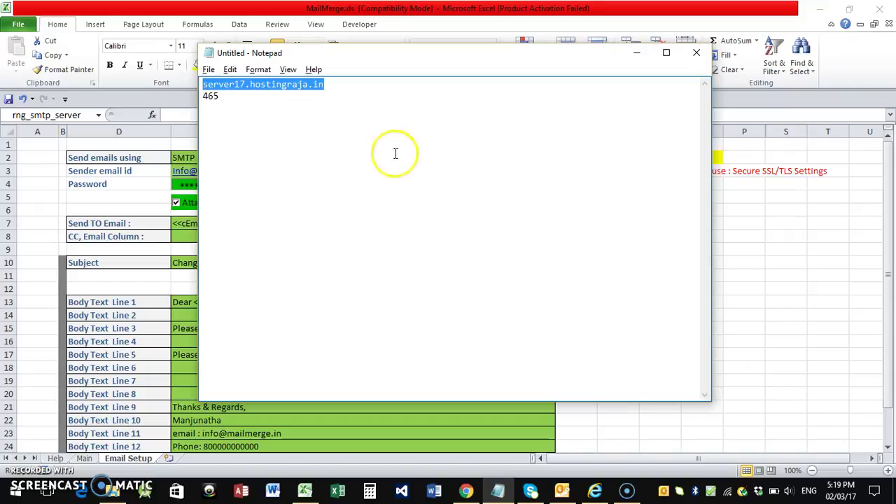
{"action": "left_click", "coordinate": [636, 54]}
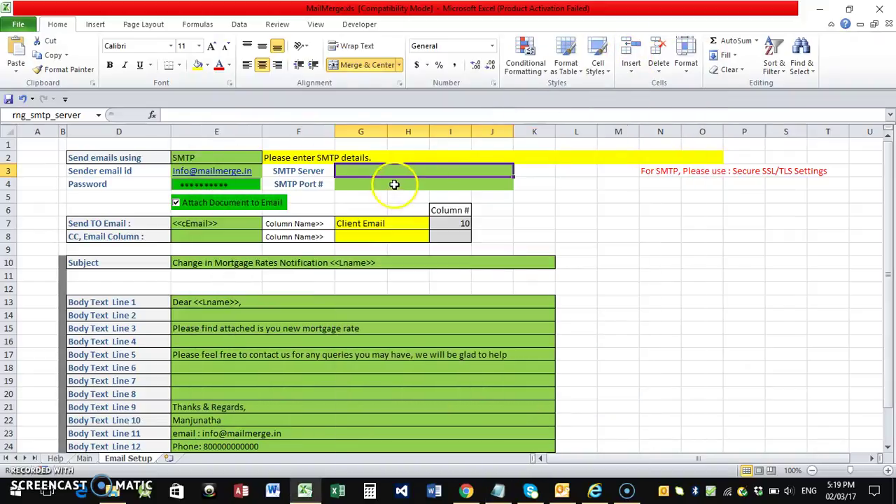
{"action": "left_click", "coordinate": [253, 114]}
{"action": "key", "text": "ctrl+v"}
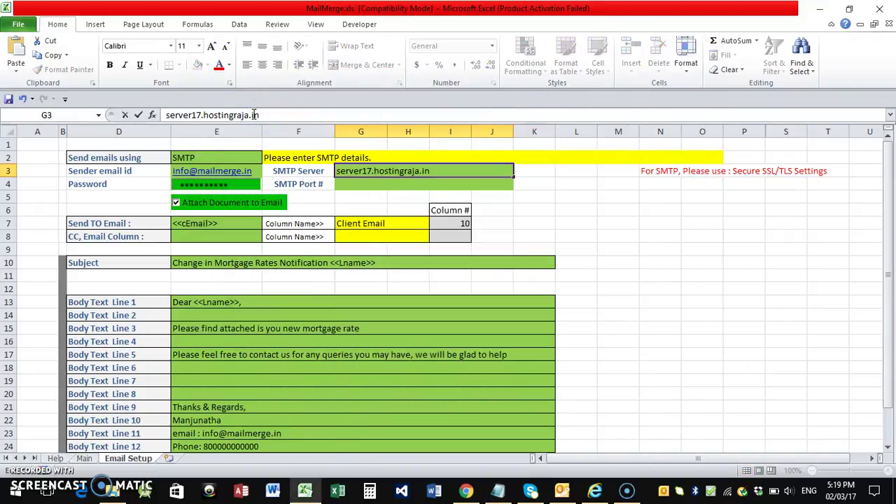
{"action": "key", "text": "Tab"}
Paste SMTP port 465 from the notes into the port field
{"action": "left_click", "coordinate": [345, 184]}
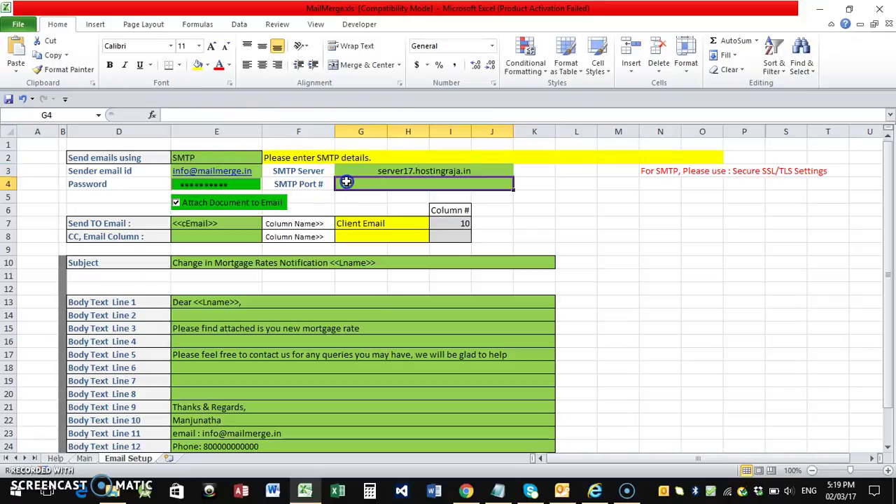
{"action": "left_click", "coordinate": [497, 494]}
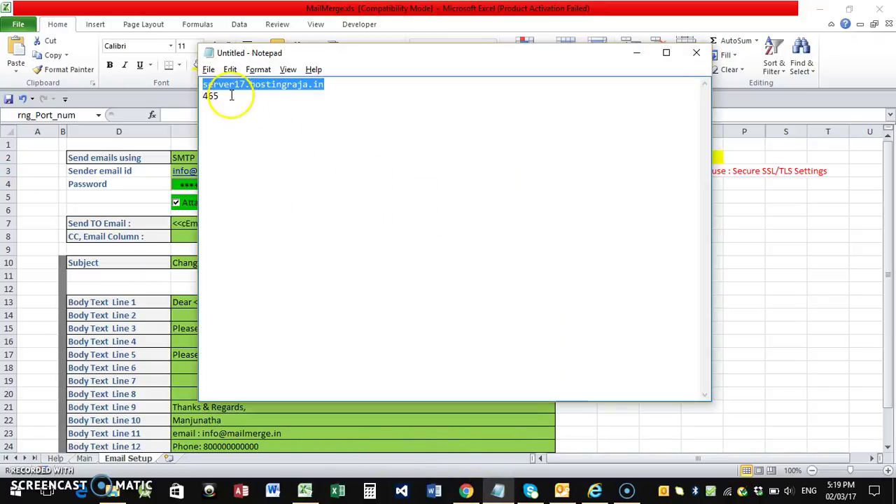
{"action": "double_click", "coordinate": [210, 96]}
{"action": "key", "text": "ctrl+c"}
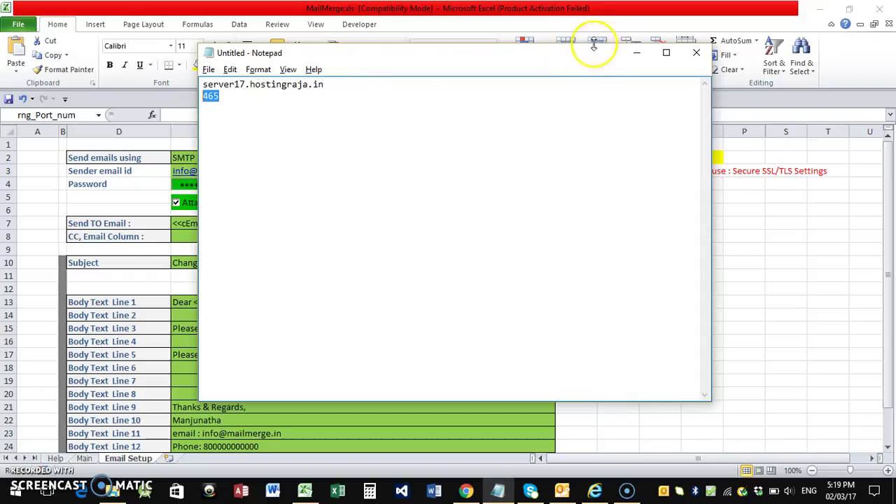
{"action": "left_click", "coordinate": [636, 52]}
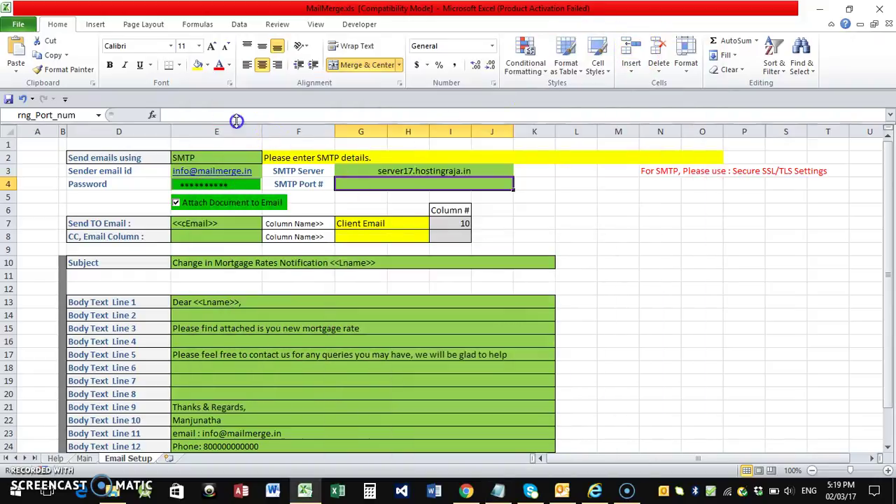
{"action": "left_click", "coordinate": [236, 114]}
{"action": "key", "text": "ctrl+v"}
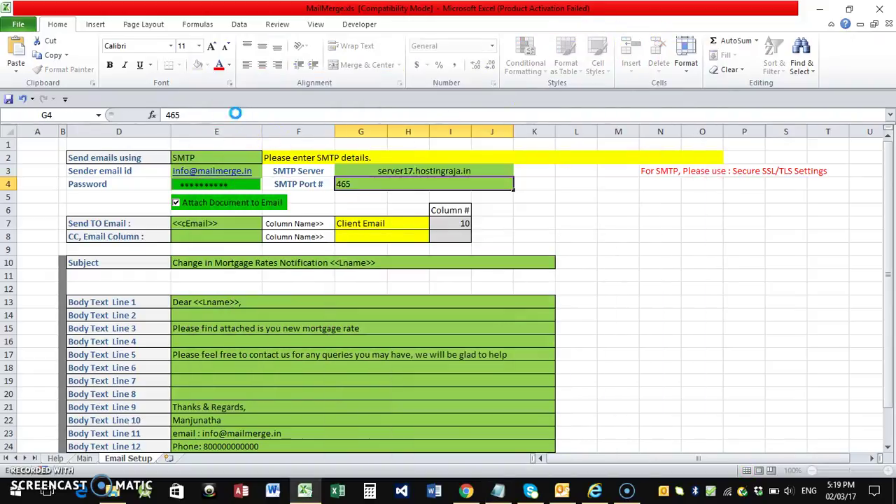
{"action": "key", "text": "Tab"}
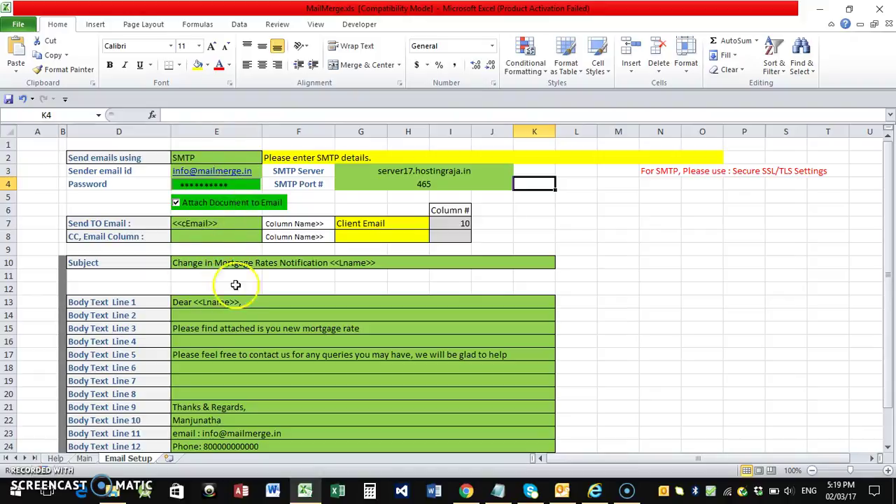
Turn off Attach Document and send the emails from the Main sheet
{"action": "left_click", "coordinate": [176, 203]}
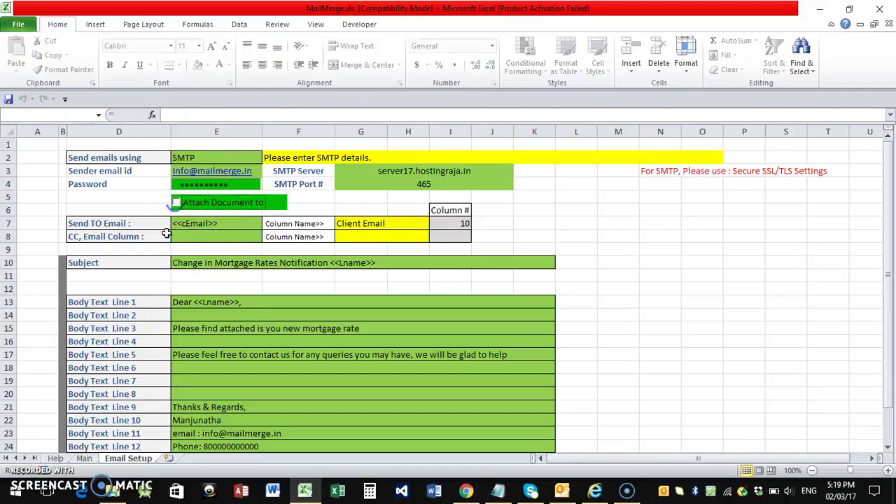
{"action": "left_click", "coordinate": [84, 460]}
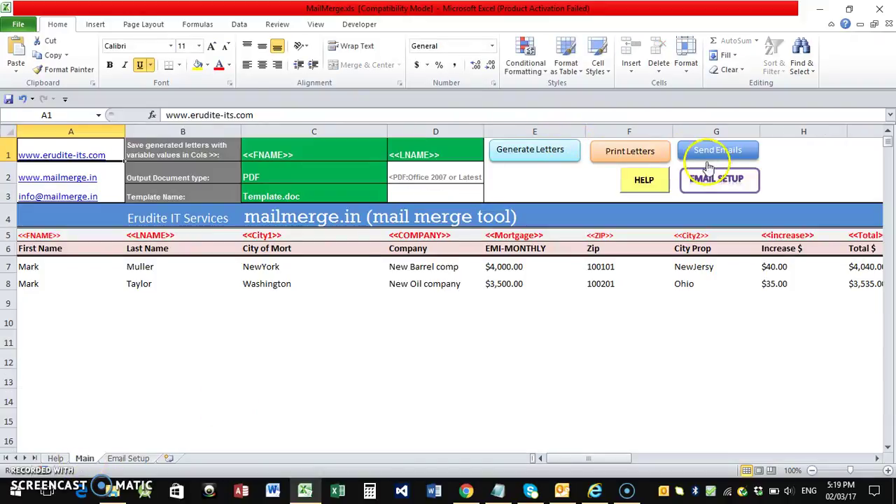
{"action": "left_click", "coordinate": [714, 149]}
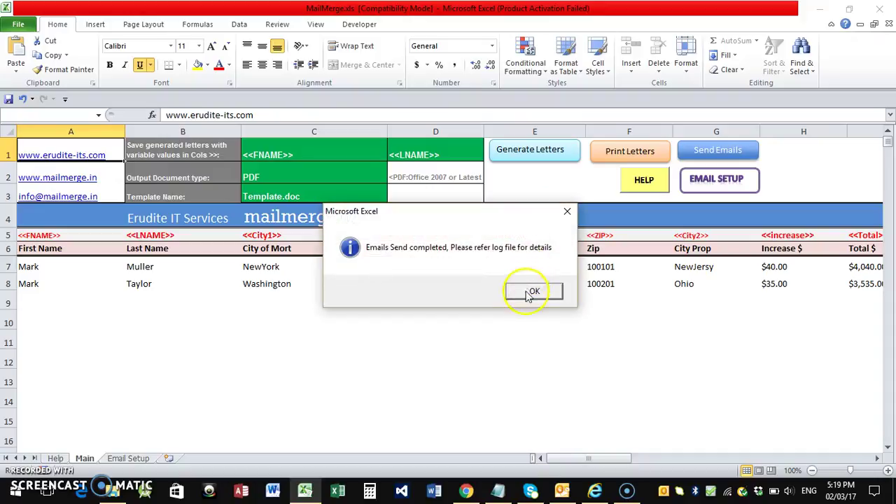
{"action": "left_click", "coordinate": [533, 292]}
Check webmail, open the newest SMTP-sent message, and return to the six-message inbox
{"action": "left_click", "coordinate": [468, 493]}
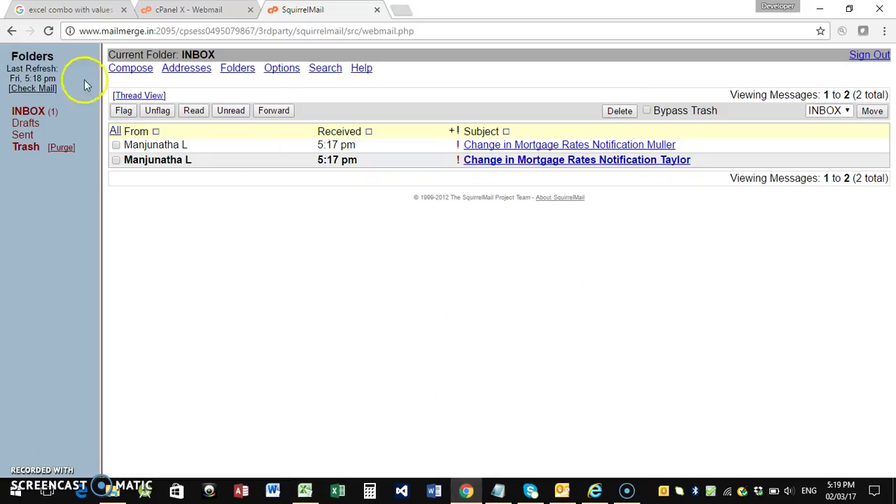
{"action": "left_click", "coordinate": [29, 94]}
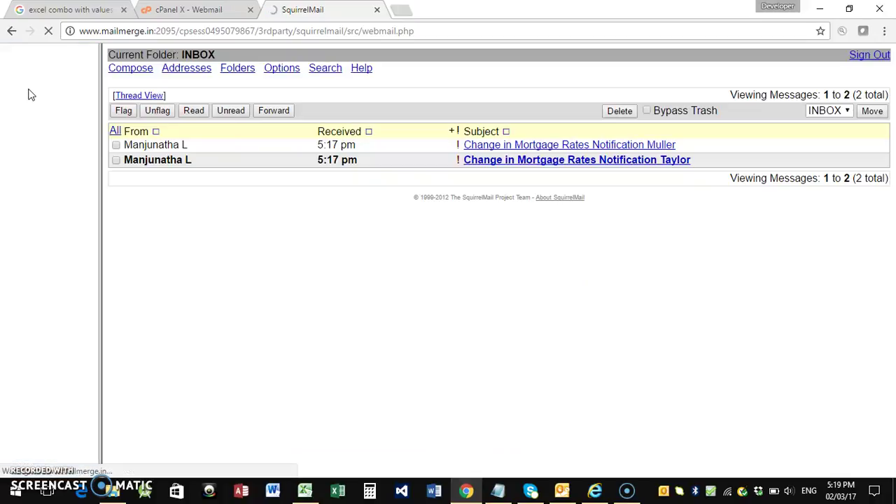
{"action": "left_click", "coordinate": [28, 112]}
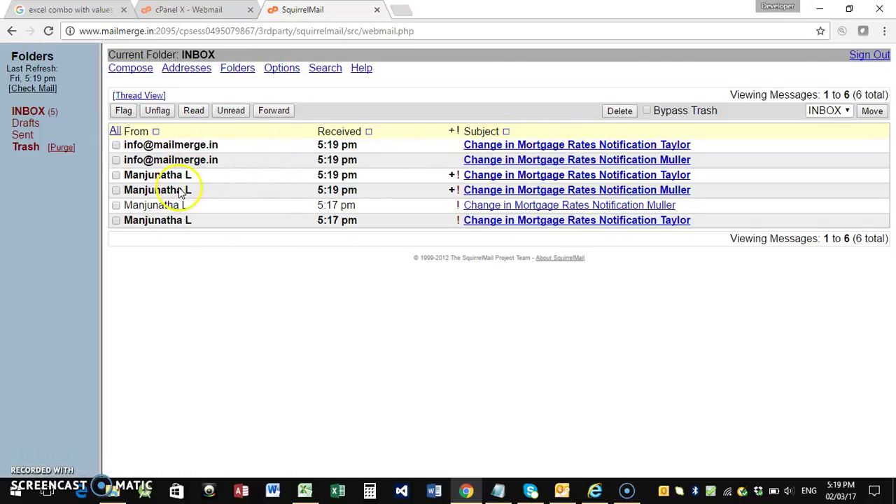
{"action": "left_click", "coordinate": [572, 149]}
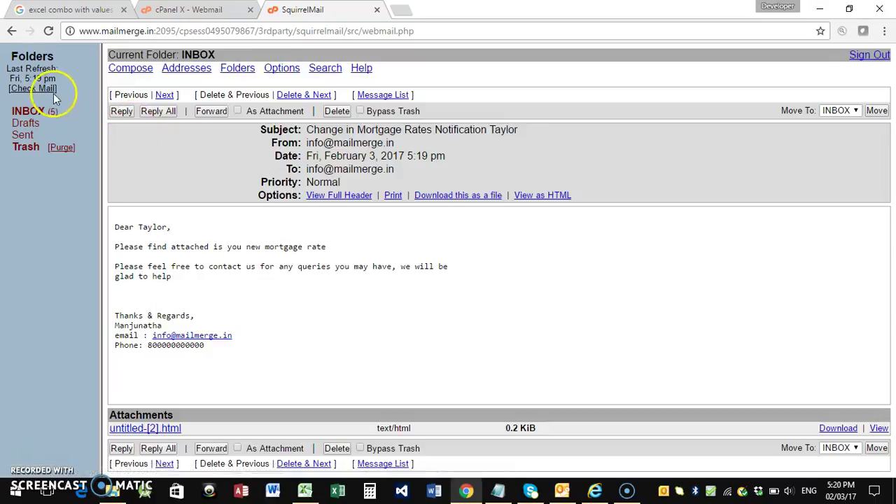
{"action": "left_click", "coordinate": [41, 110]}
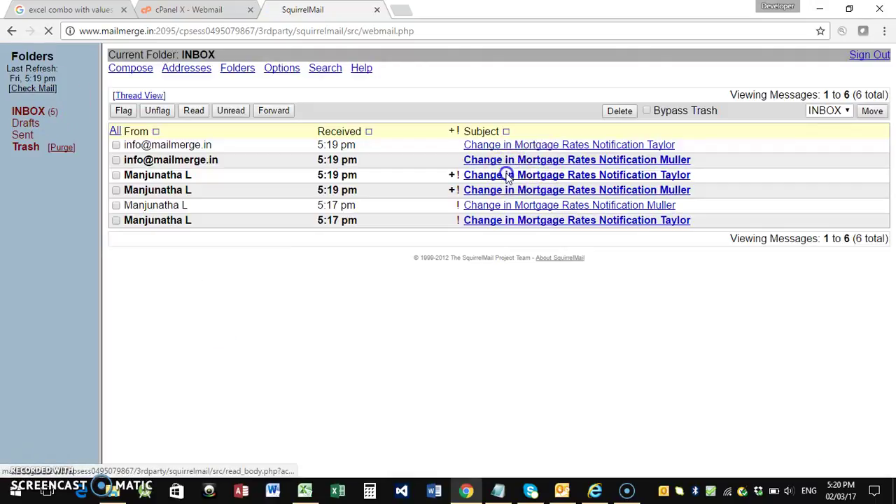
Open the new message with an attachment and download its 145 KiB PDF letter
{"action": "left_click", "coordinate": [508, 177]}
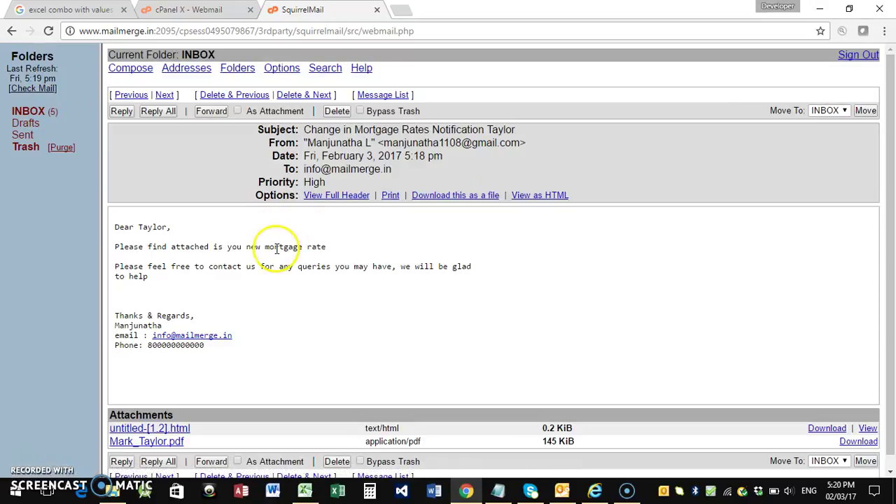
{"action": "scroll", "coordinate": [278, 249], "scroll_direction": "down", "scroll_amount": 1}
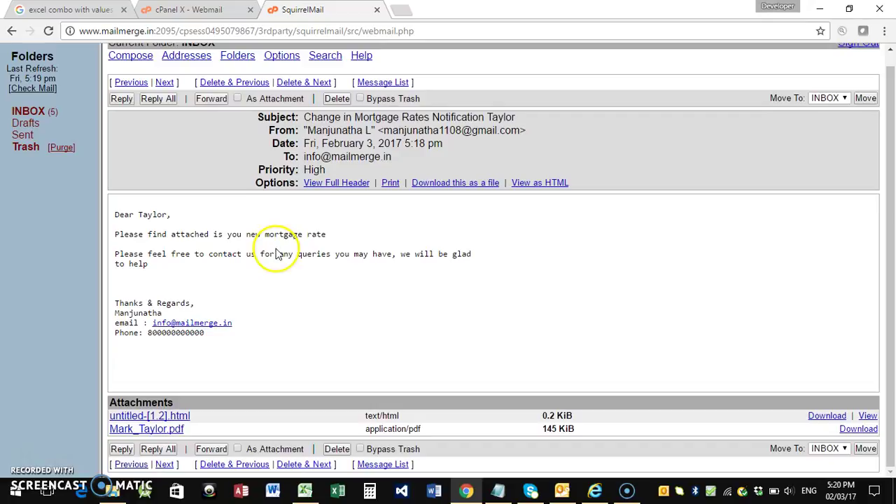
{"action": "left_click", "coordinate": [160, 433]}
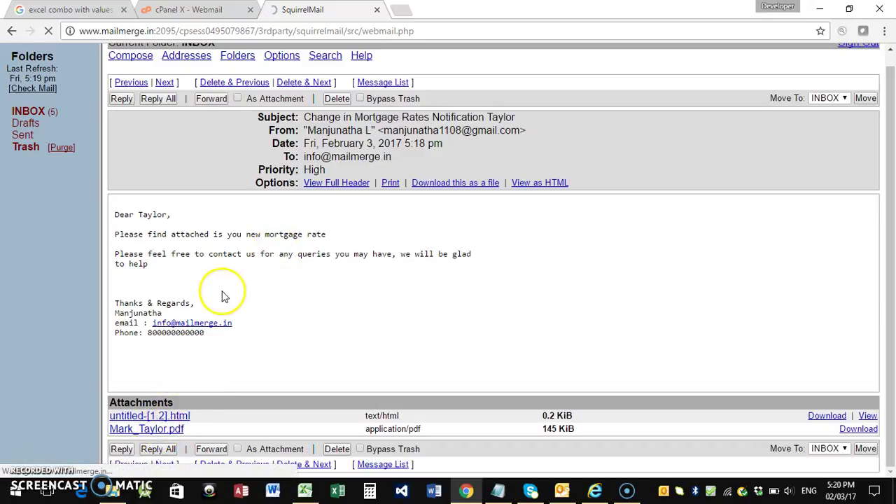